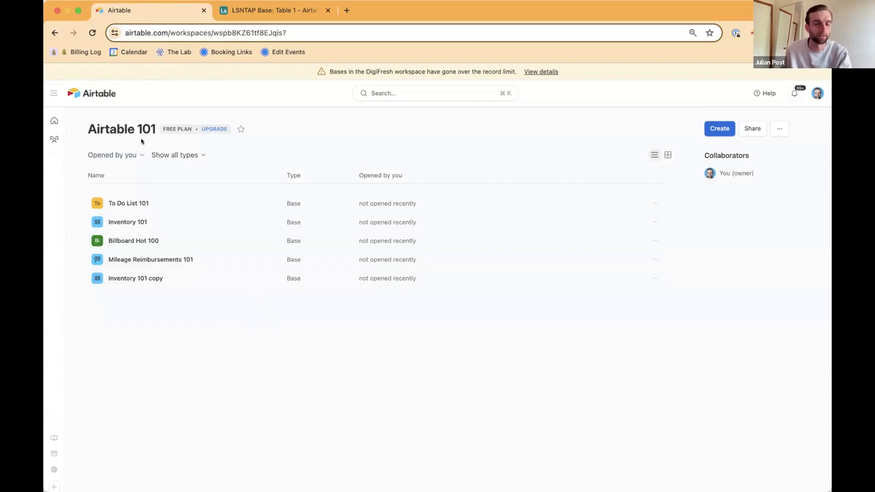
Step: Switch to the LSNTAP Base and rename its Table 1 as Clients
mouse_move(54, 122)
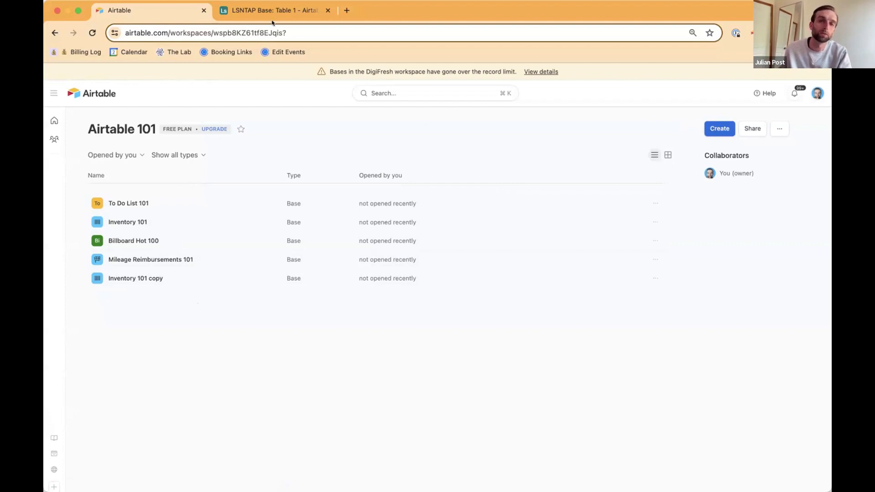
left_click(282, 8)
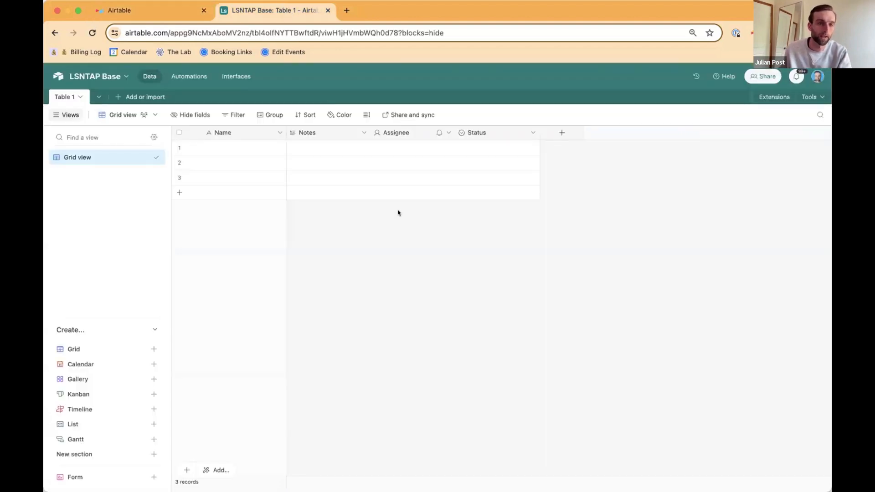
left_click(172, 9)
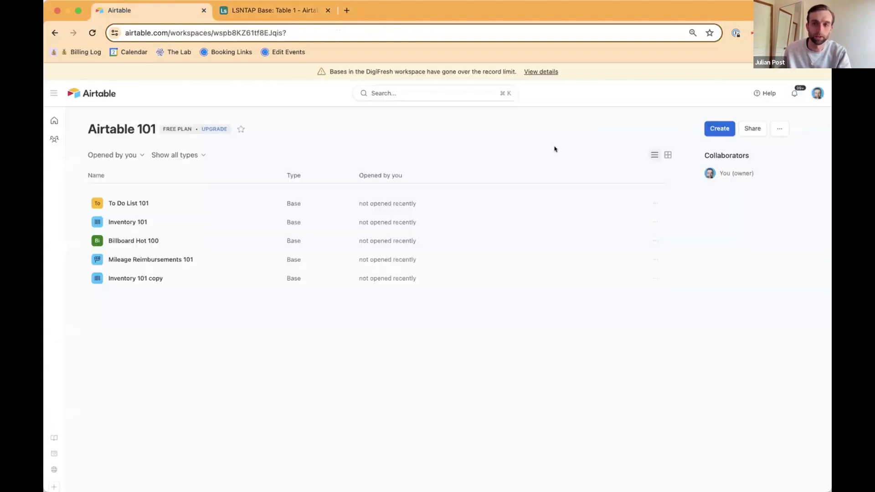
left_click(273, 10)
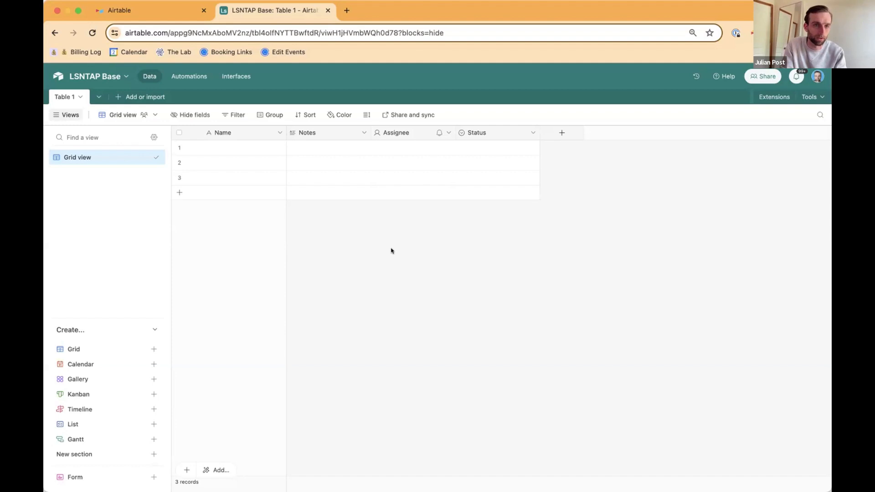
double_click(58, 98)
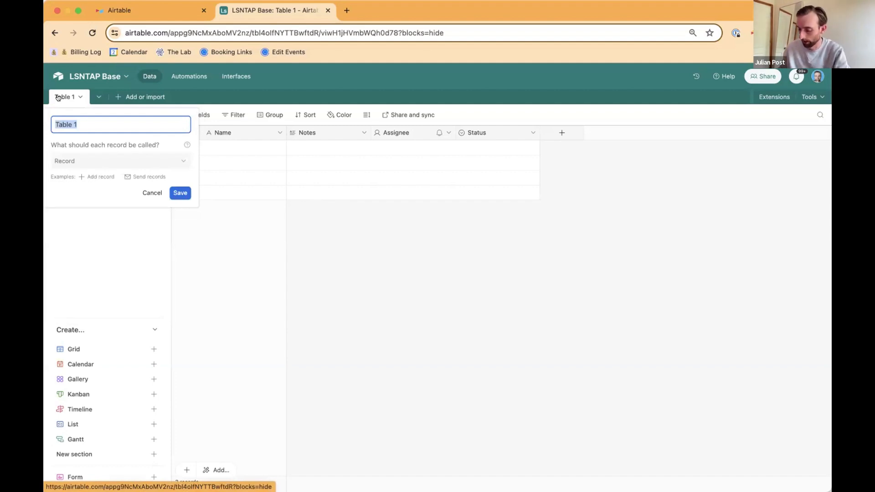
type("Clients")
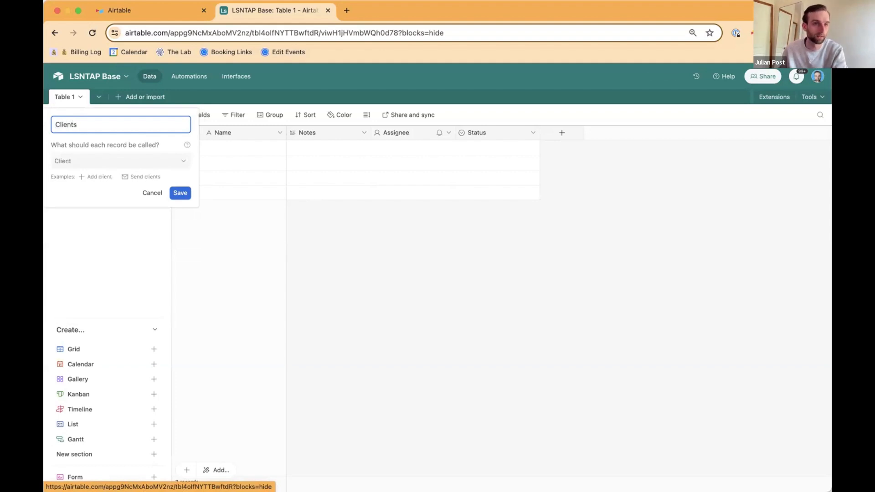
key("Return")
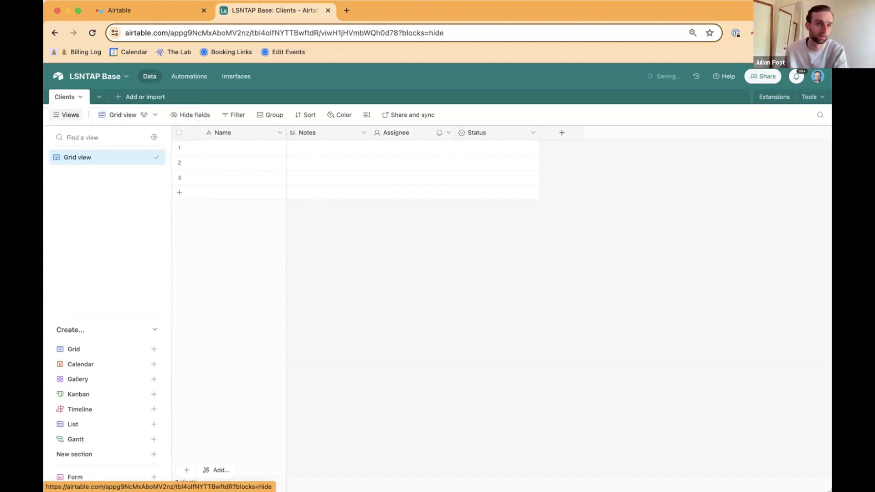
Step: Add a blank table from scratch to the base and name it Meetings
left_click(117, 97)
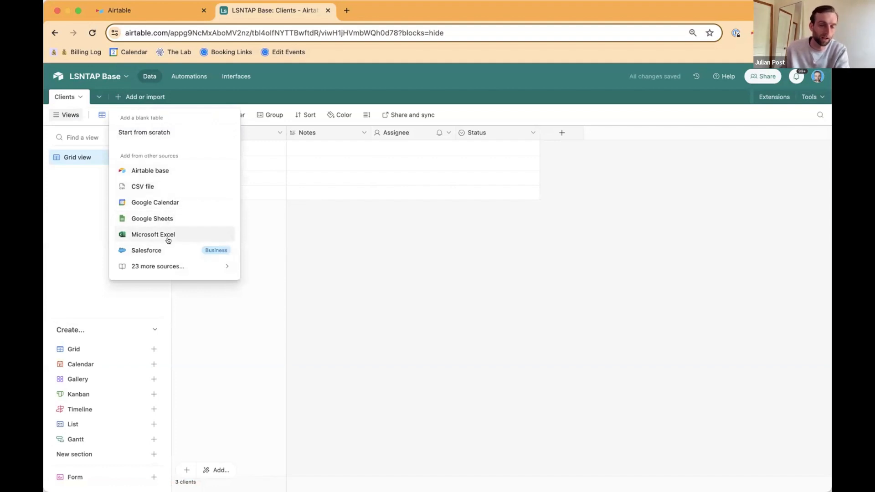
left_click(166, 132)
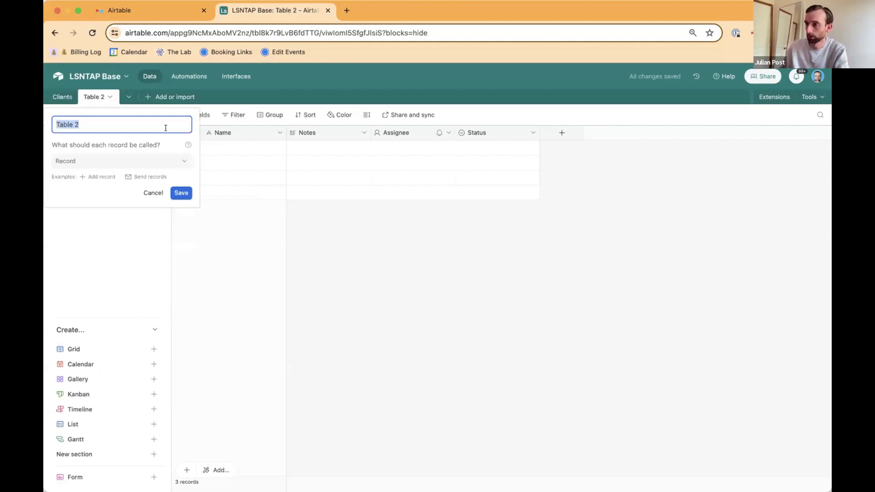
type("Meetings")
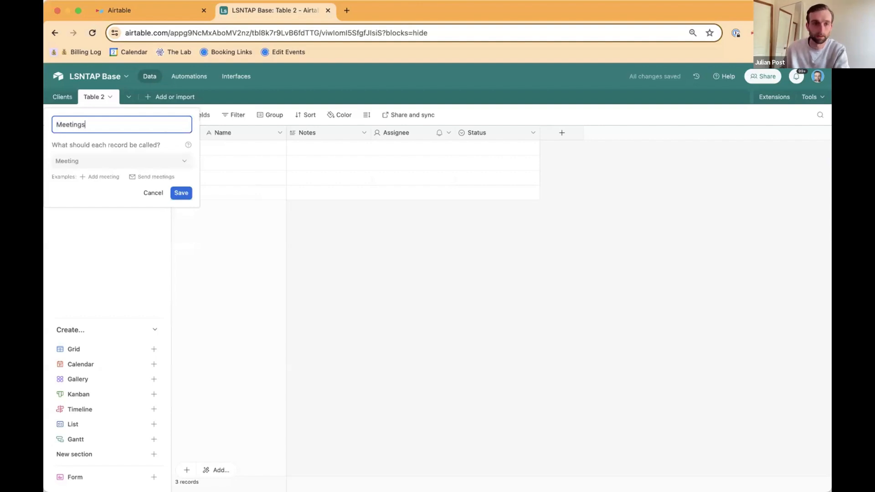
key("Return")
Step: Add another blank table from scratch and name it Dogs
left_click(156, 96)
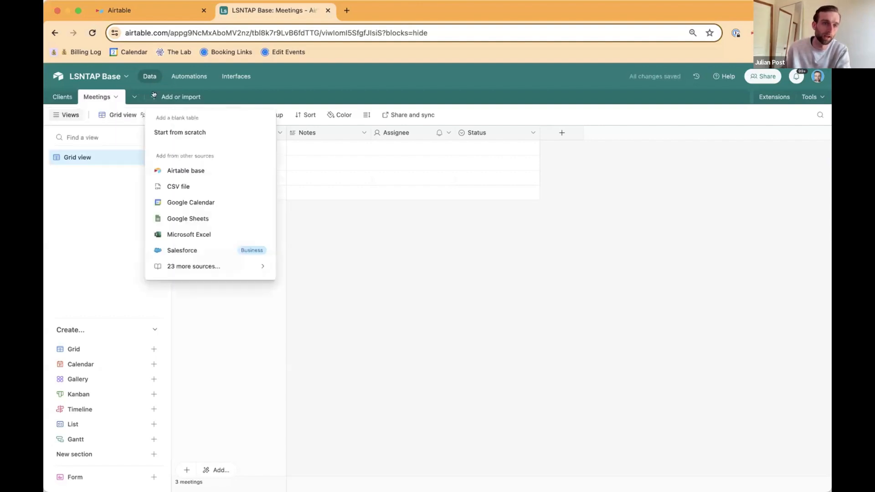
left_click(180, 132)
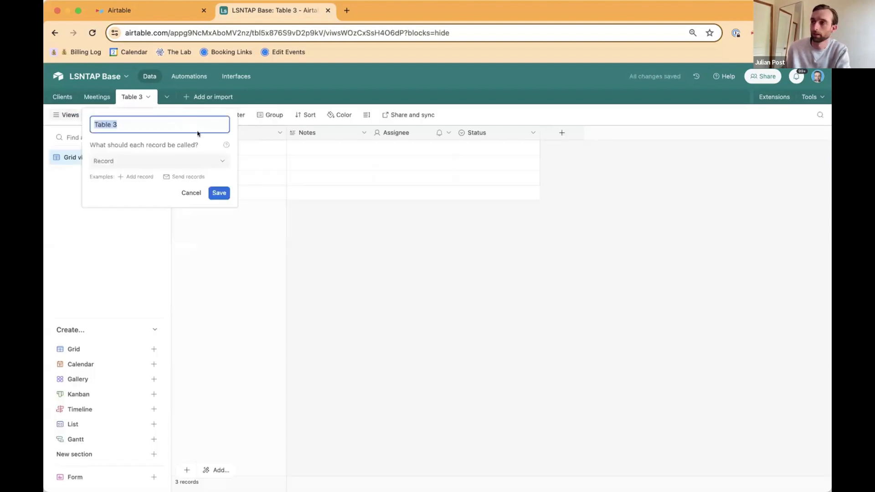
type("Dogs")
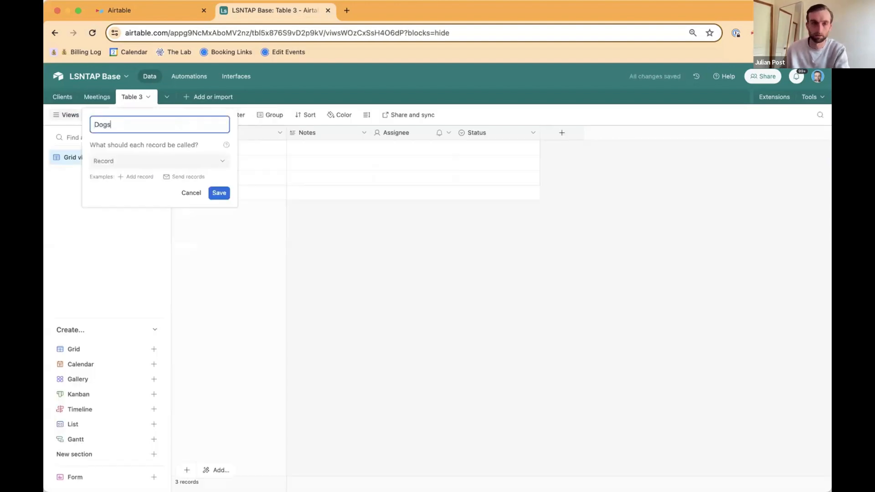
key("Return")
Step: Delete the Notes, Assignee and Status fields from the Clients table
left_click(63, 97)
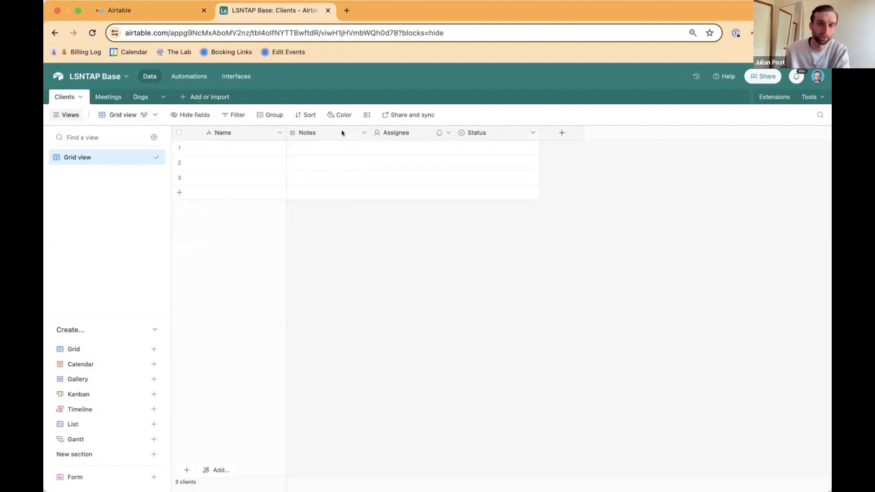
left_click(353, 136)
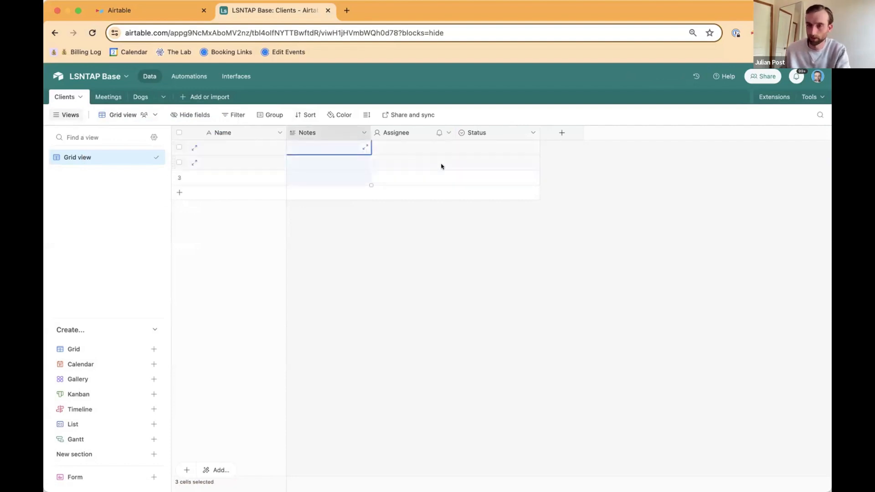
left_click(489, 132, "shift")
right_click(489, 132)
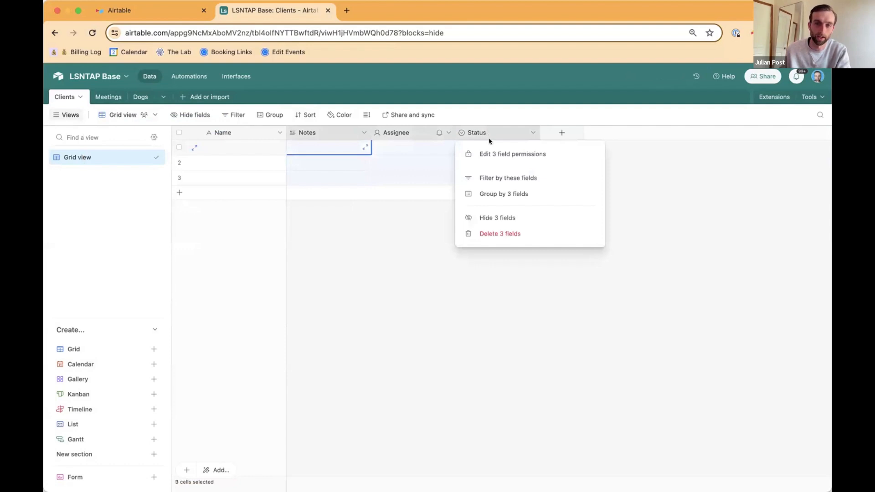
left_click(506, 235)
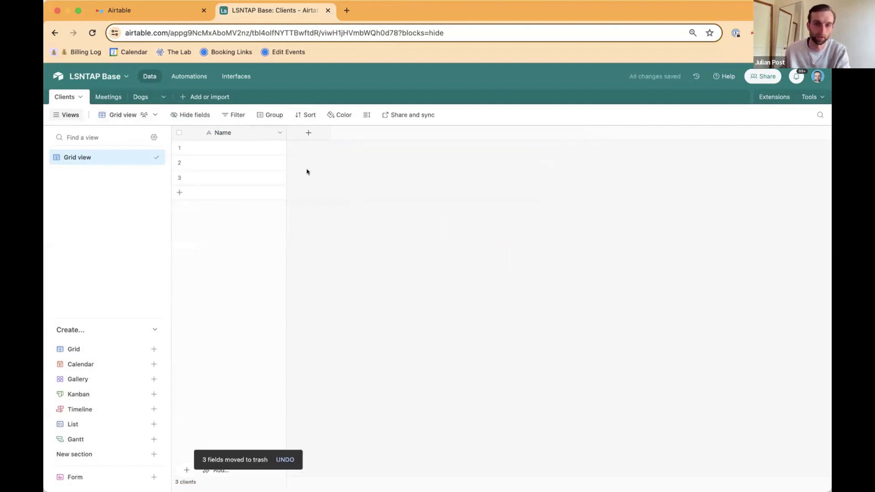
Step: Add an Attachment field named Picture to the Clients table
left_click(311, 133)
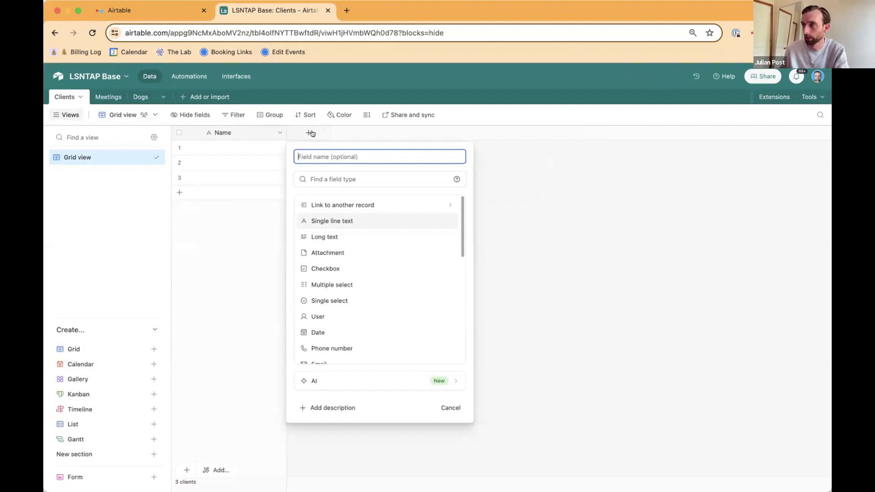
type("Picture")
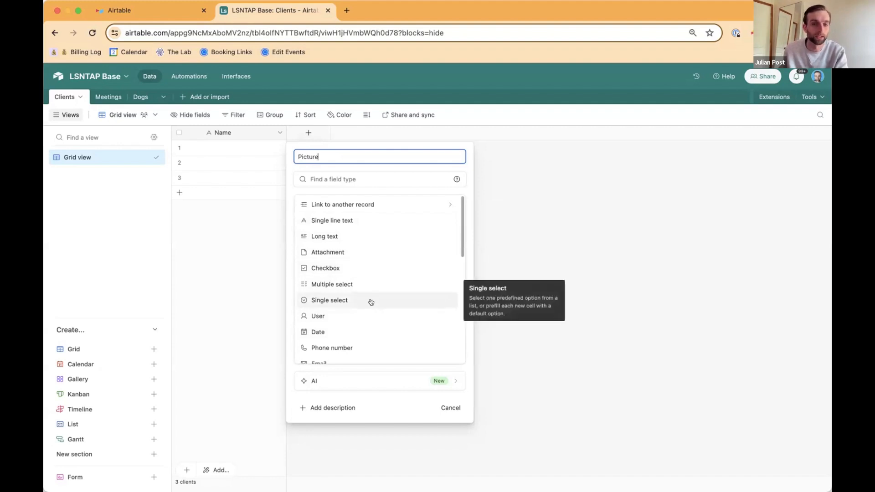
scroll(371, 301, "down", 1)
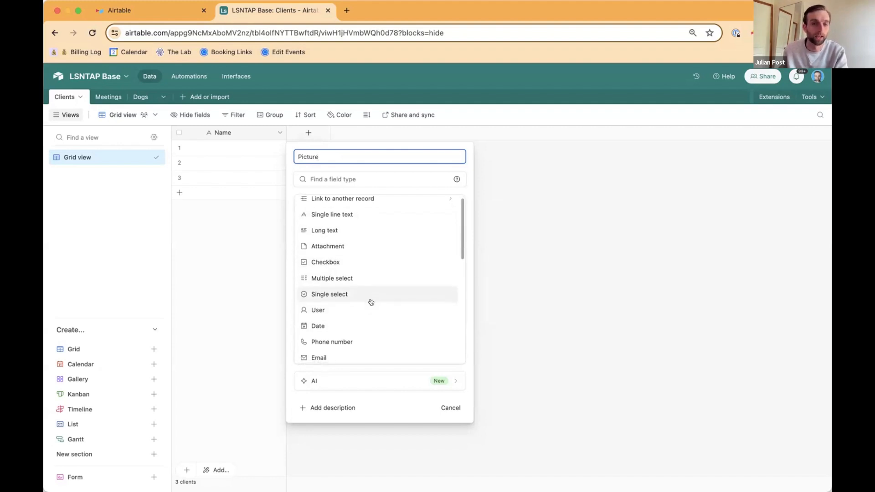
left_click(361, 158)
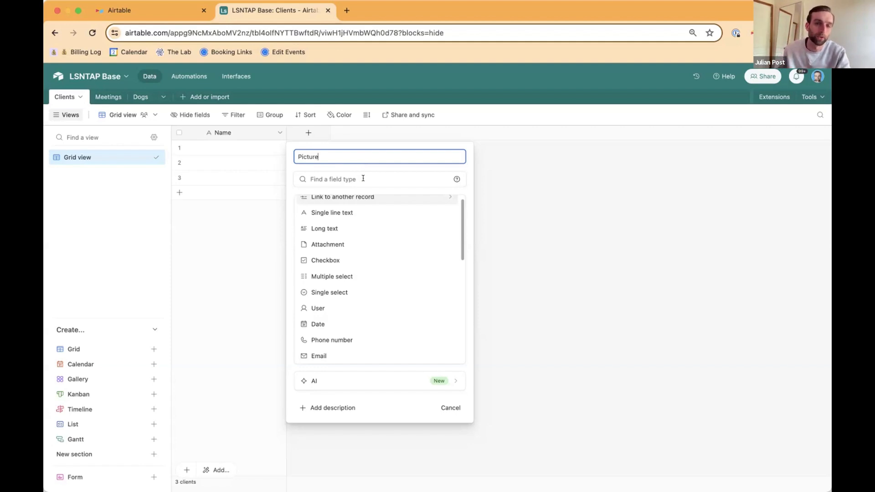
left_click(362, 244)
left_click(440, 229)
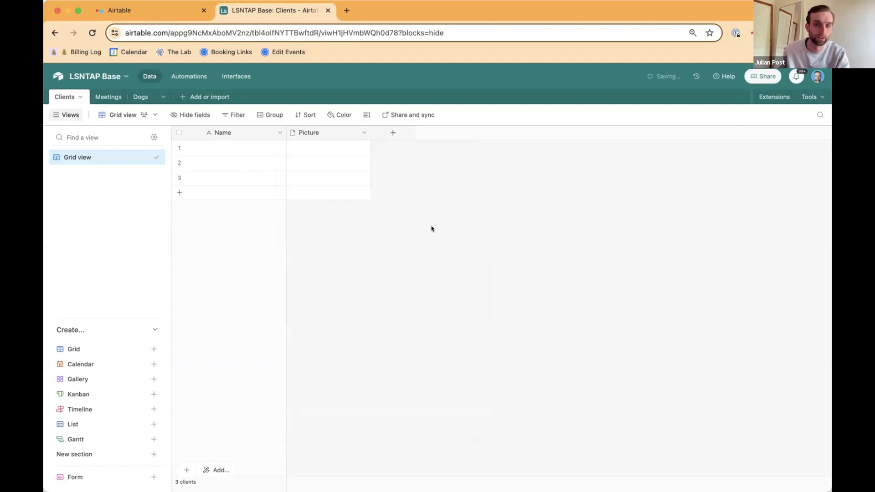
Step: Add two Single line text fields named First and Last to the Clients table, without default values
left_click(393, 132)
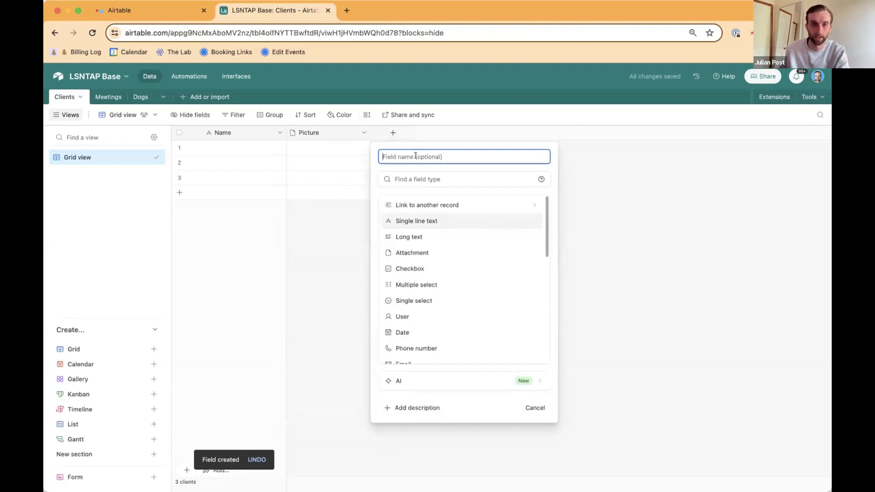
type("First")
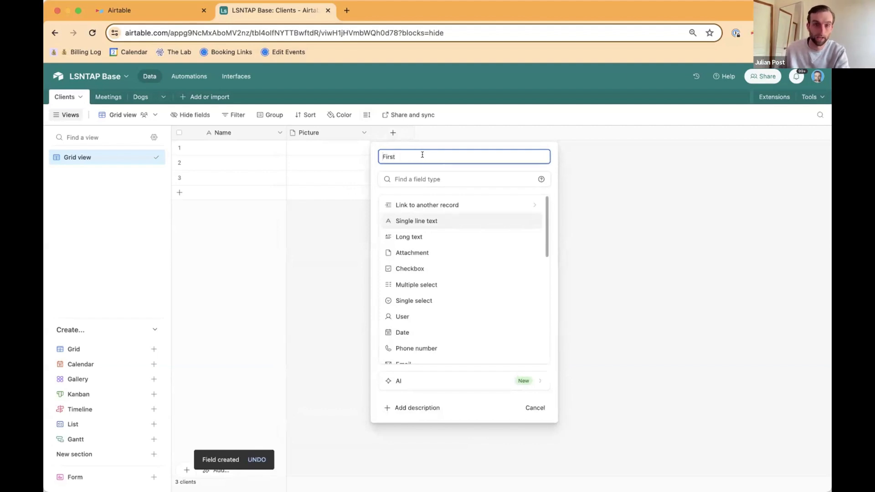
left_click(446, 220)
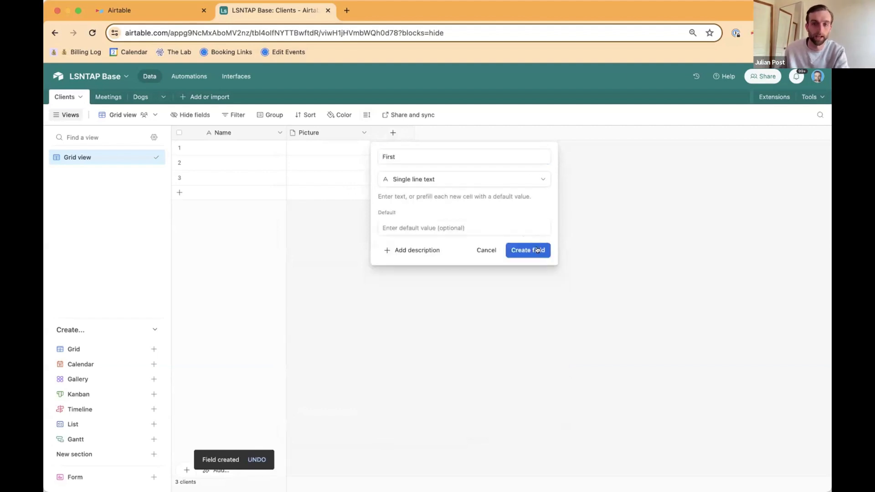
left_click(537, 249)
left_click(478, 133)
type("Last")
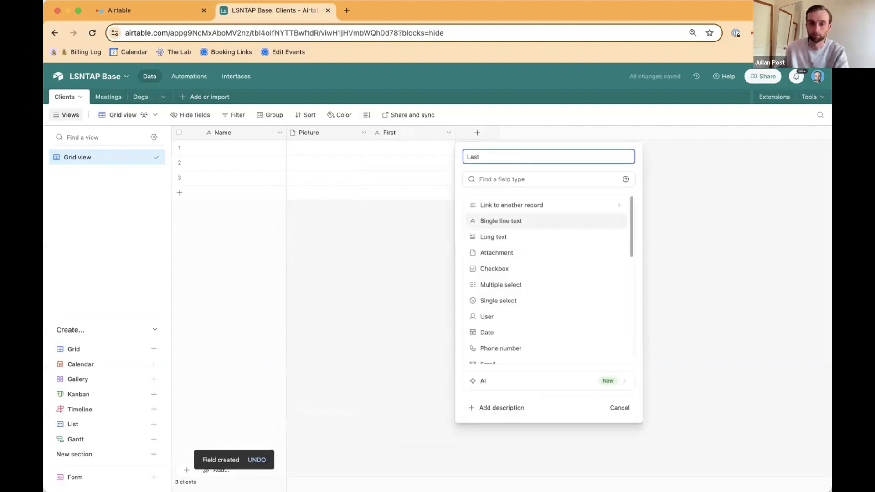
left_click(519, 221)
left_click(611, 249)
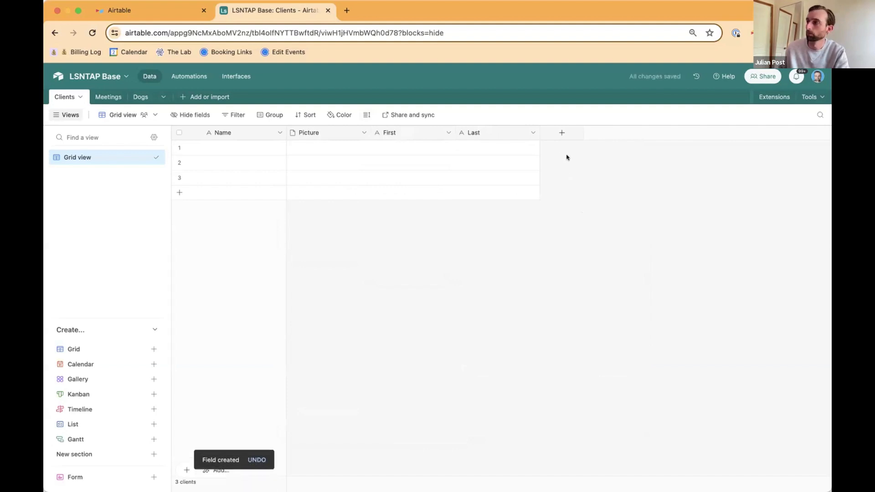
Step: Add a field named Email with the Email field type to the Clients table
left_click(561, 132)
type("Emai")
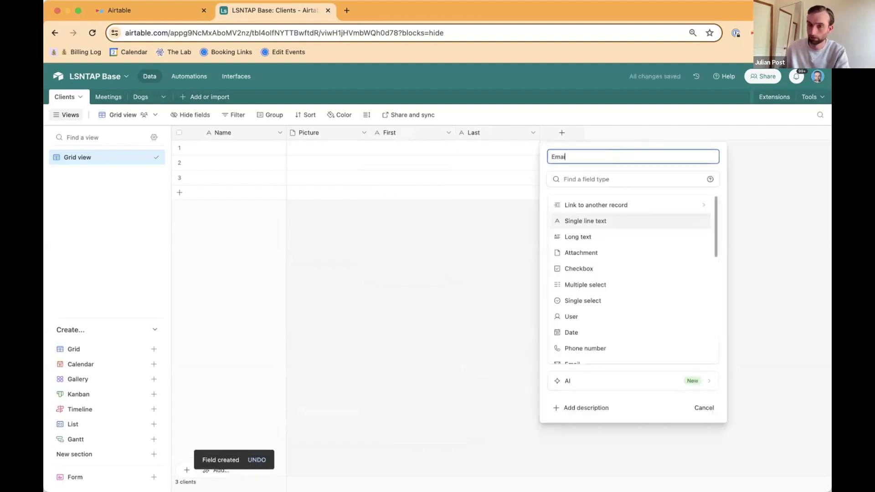
left_click(595, 179)
type("email")
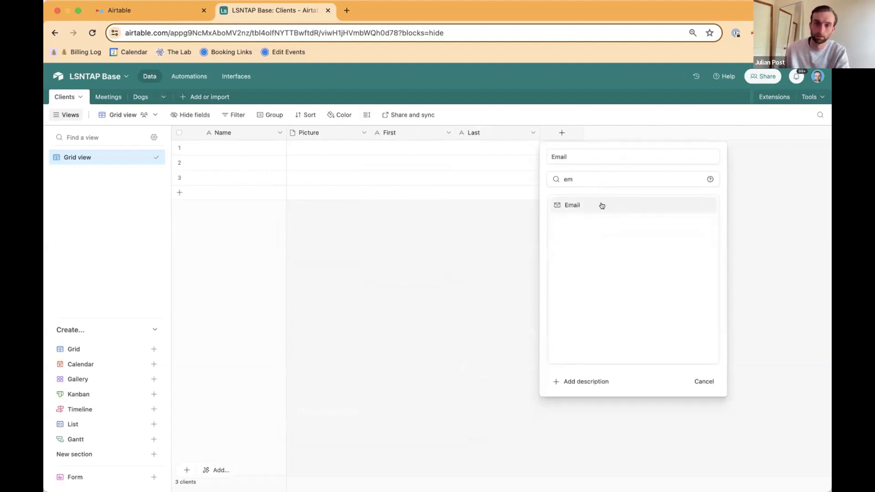
left_click(602, 205)
left_click(682, 220)
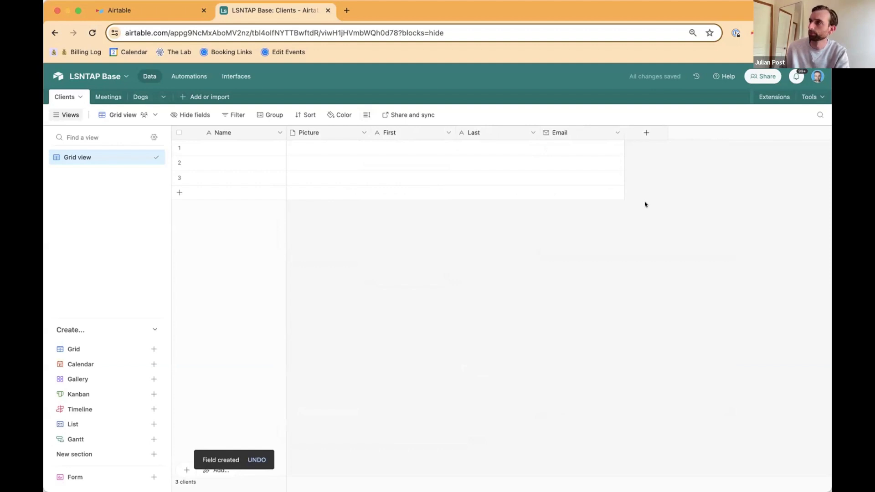
Step: Add a Date field named Birthday to the Clients table, keeping the default date options
left_click(643, 134)
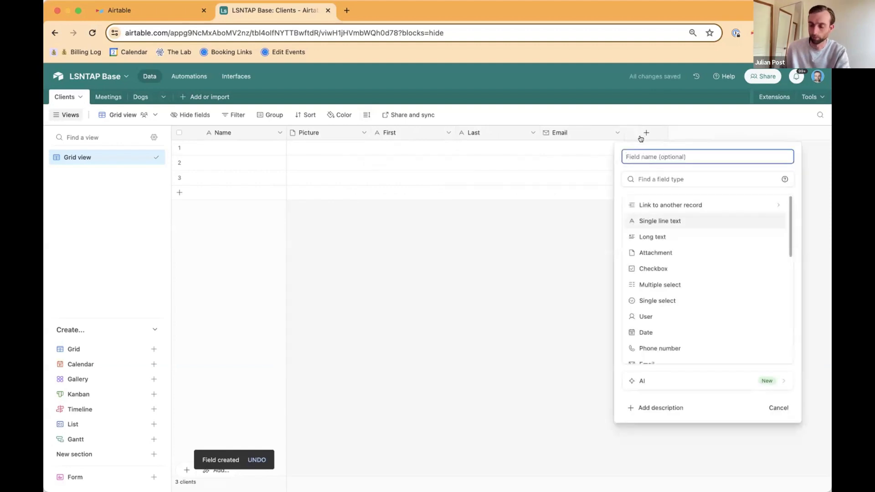
type("Birthday")
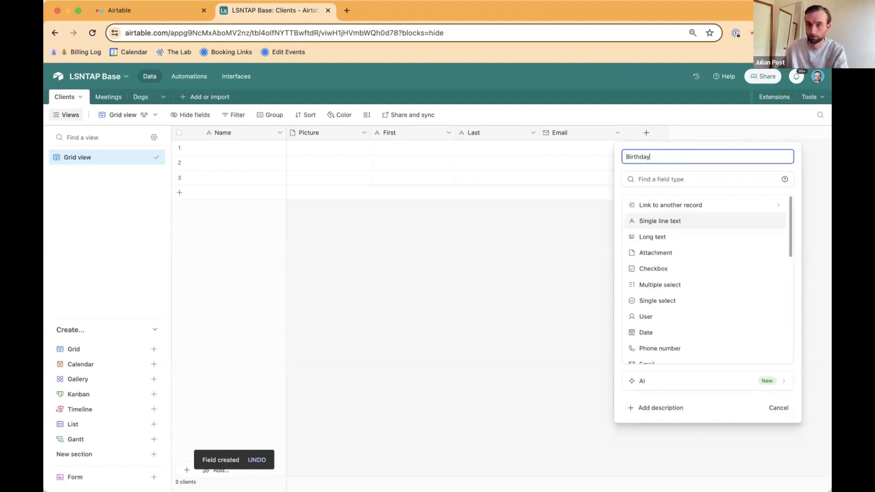
left_click(699, 332)
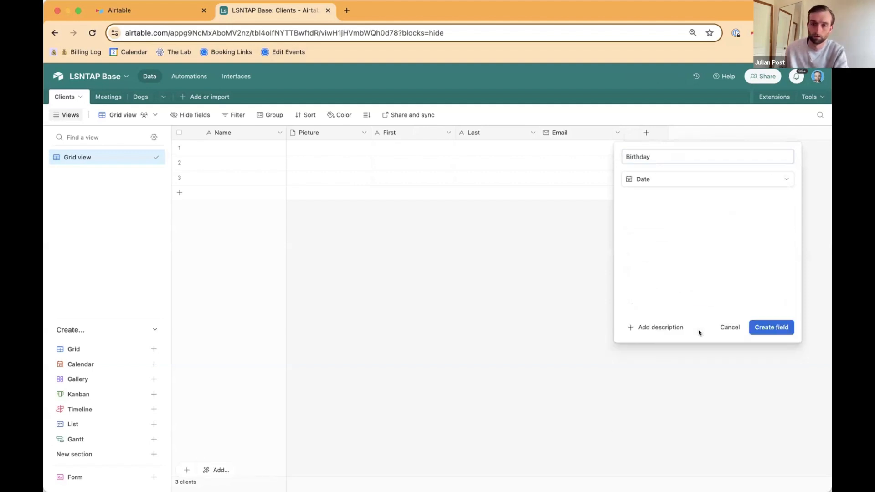
left_click(766, 328)
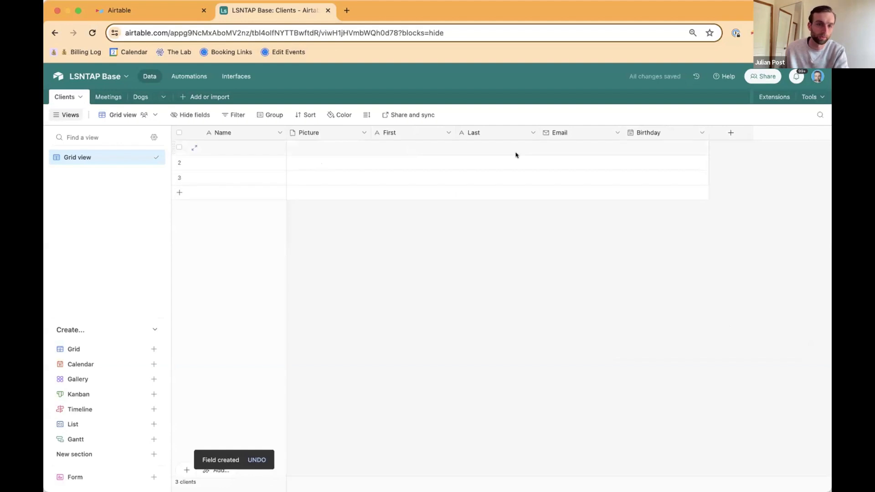
key("super+Tab")
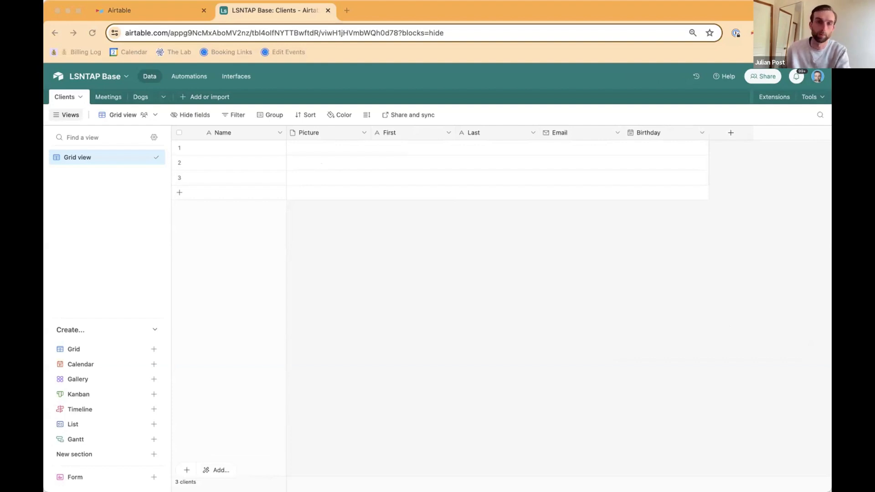
Step: Paste the copied client records into the Clients table from the first Name cell, expanding the table to fit all of them
left_click(254, 147)
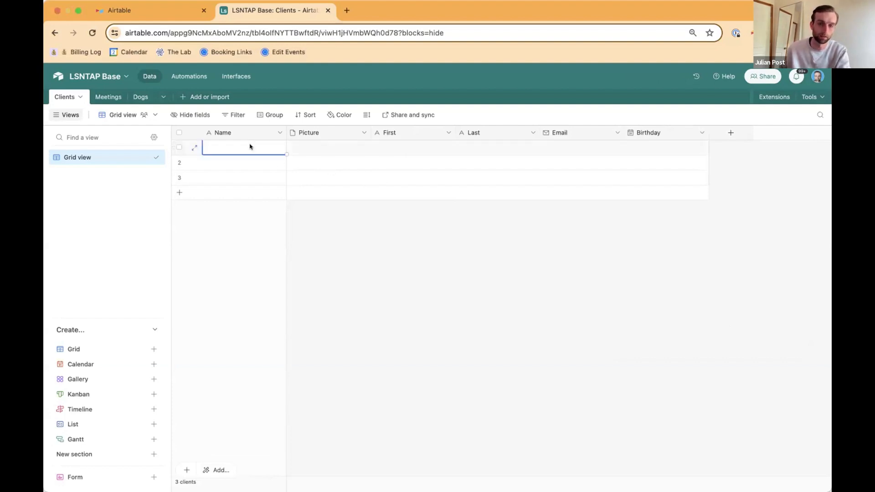
key("super+v")
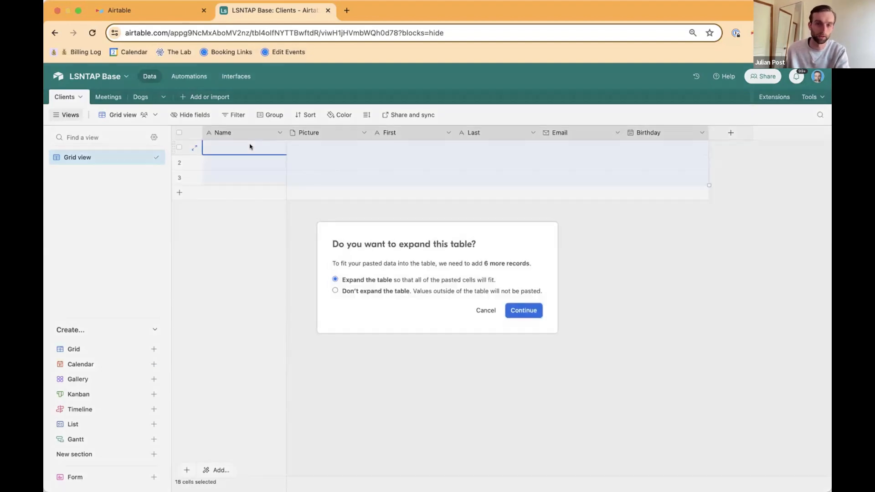
left_click(517, 310)
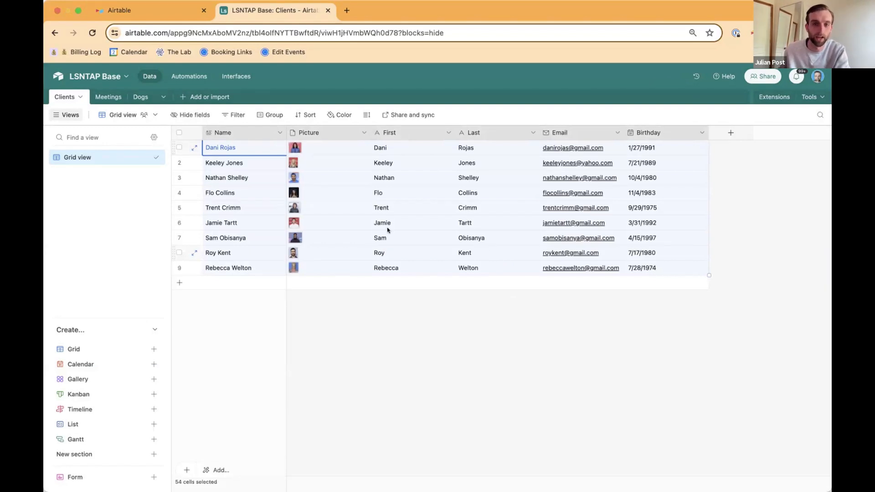
Step: Preview the picture attached to the third client record and inspect the Birthday cell of the fourth record
left_click(321, 194)
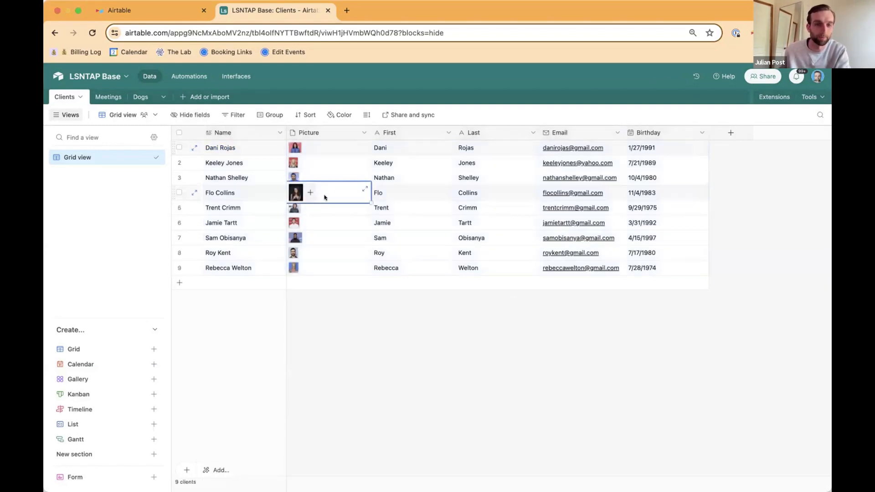
left_click(295, 175)
left_click(295, 176)
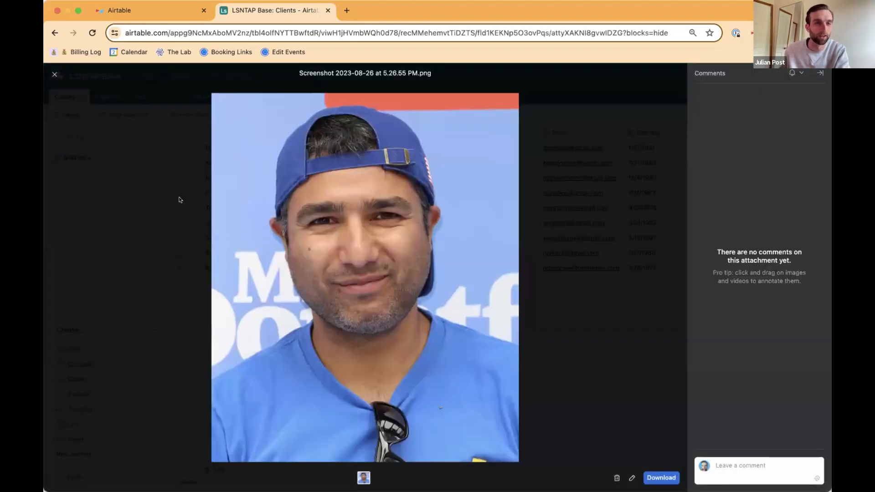
left_click(55, 75)
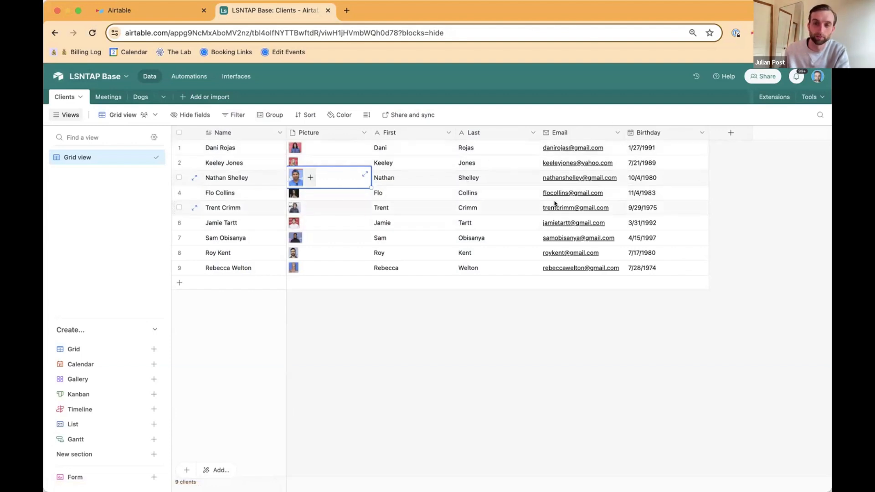
left_click(647, 195)
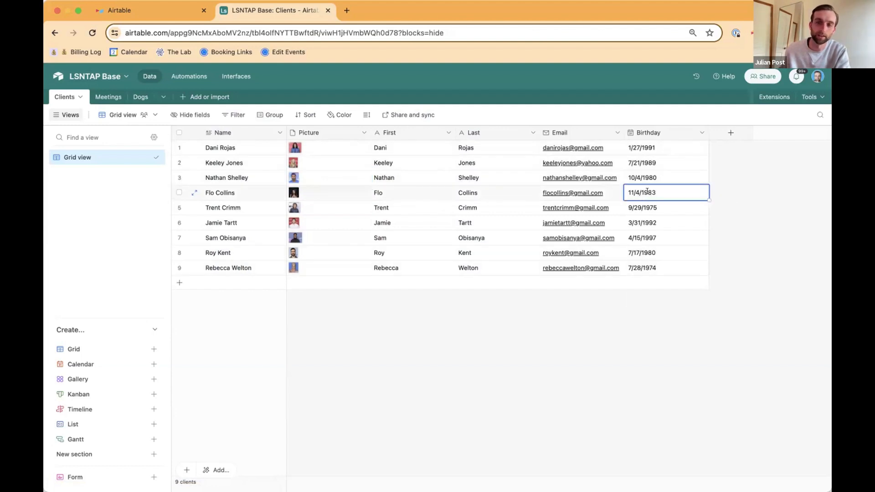
left_click(647, 192)
key("Escape")
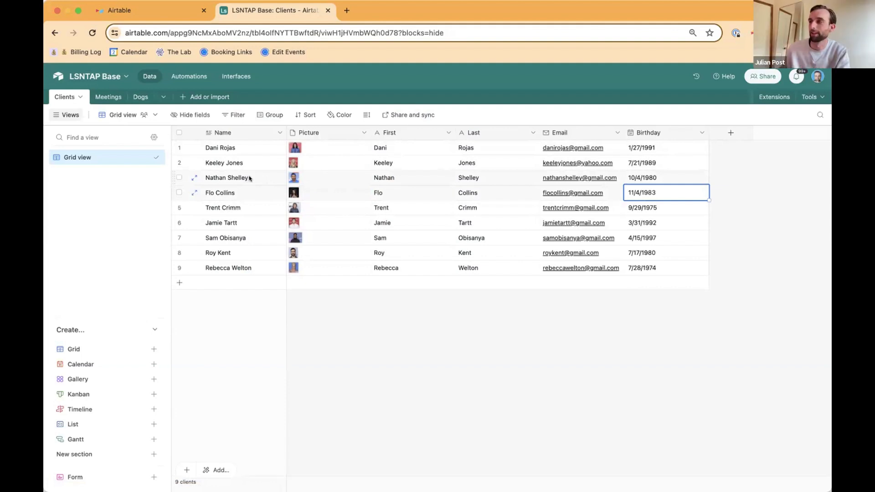
Step: Delete the default Notes, Assignee and Status fields from the Meetings table
left_click(103, 97)
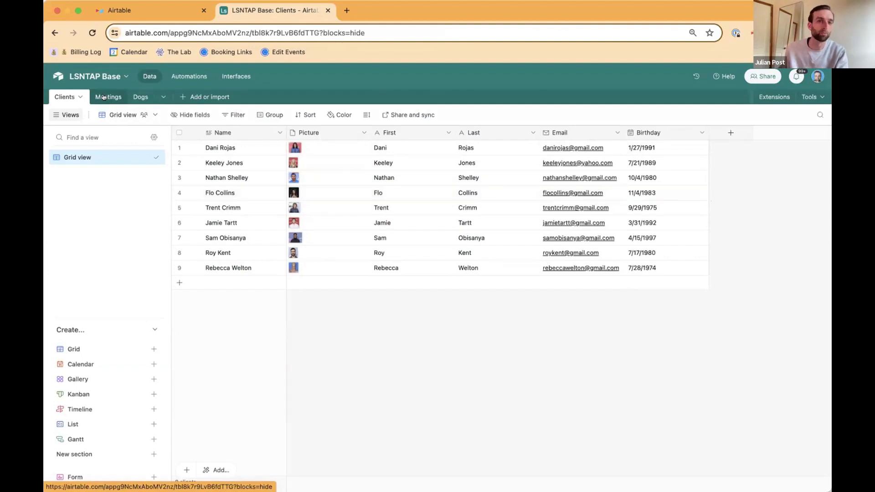
left_click(323, 133)
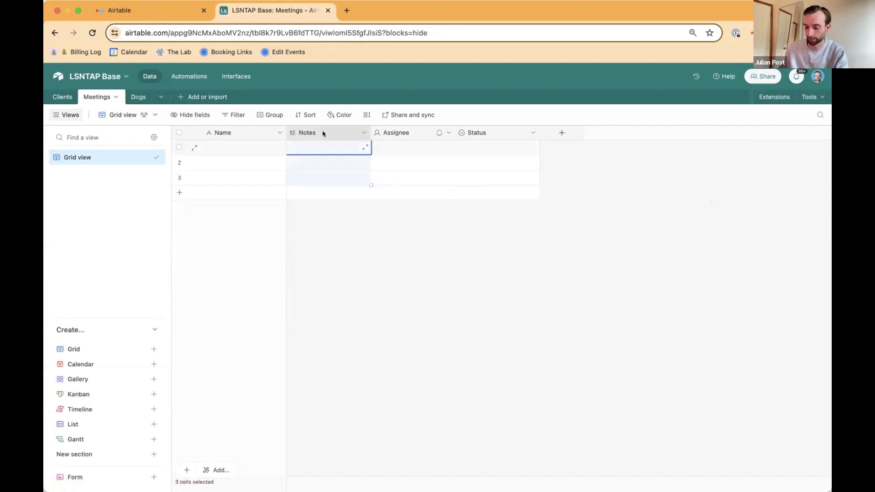
left_click(480, 137, "shift")
right_click(480, 137)
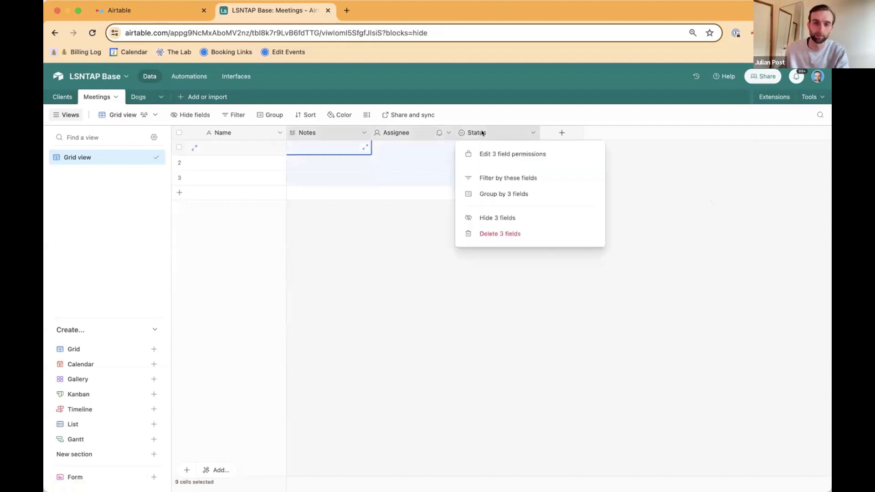
left_click(493, 233)
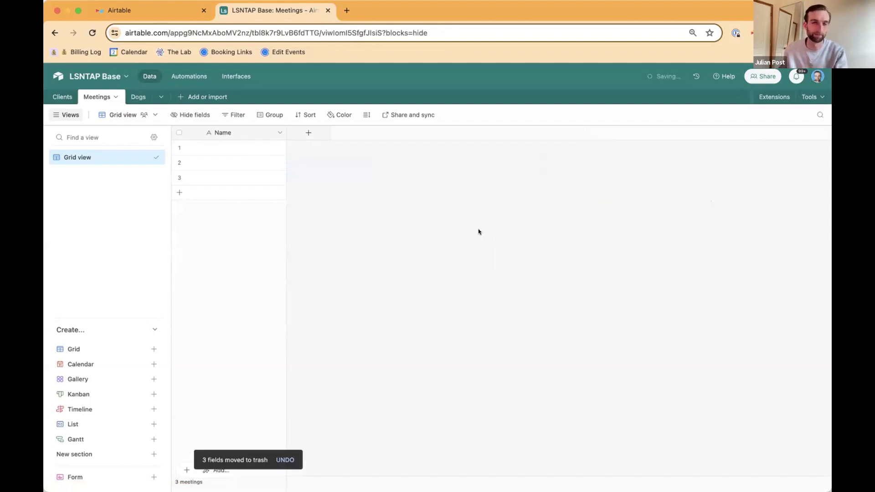
Step: Add a Date field named Date to the Meetings table, keeping the default date options
left_click(309, 134)
left_click(607, 205)
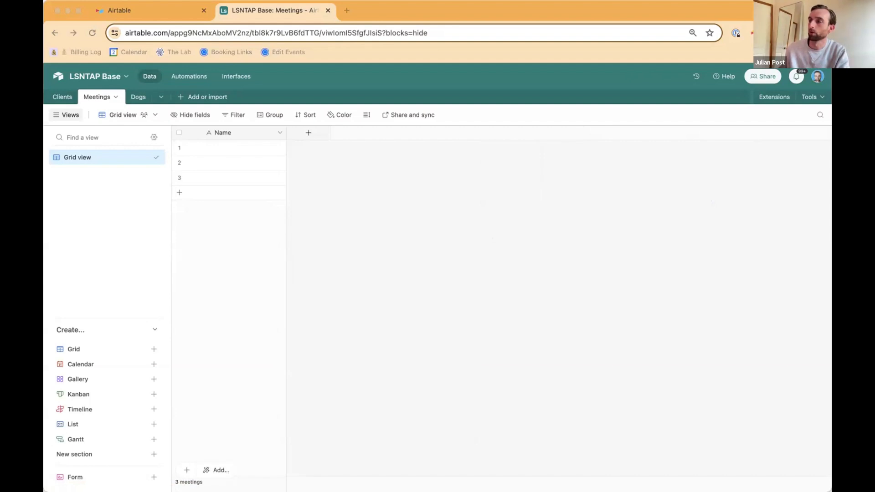
left_click(309, 133)
type("Date")
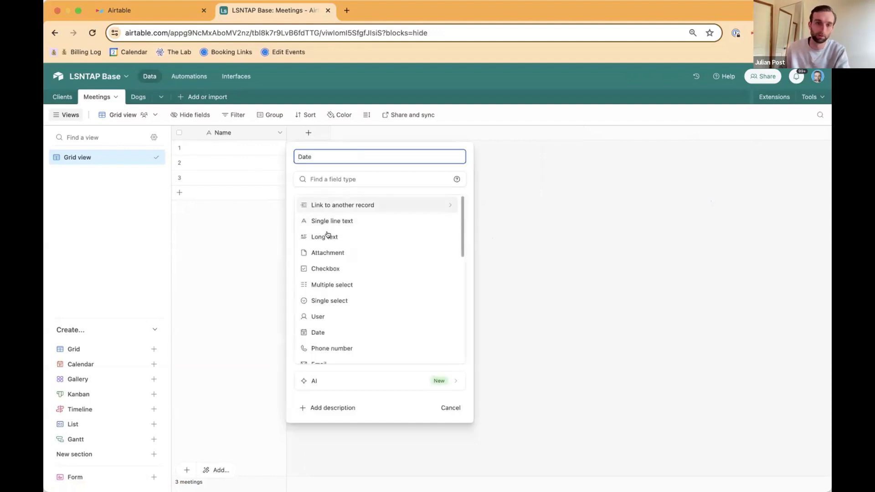
left_click(350, 315)
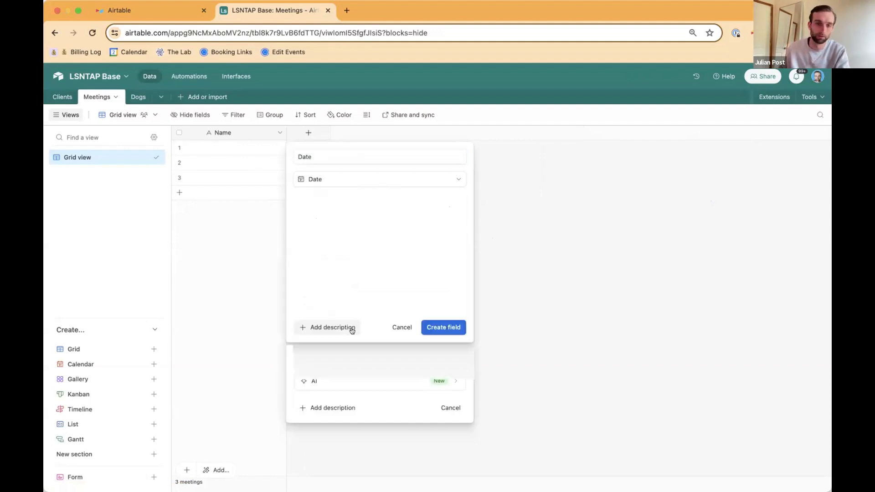
left_click(442, 327)
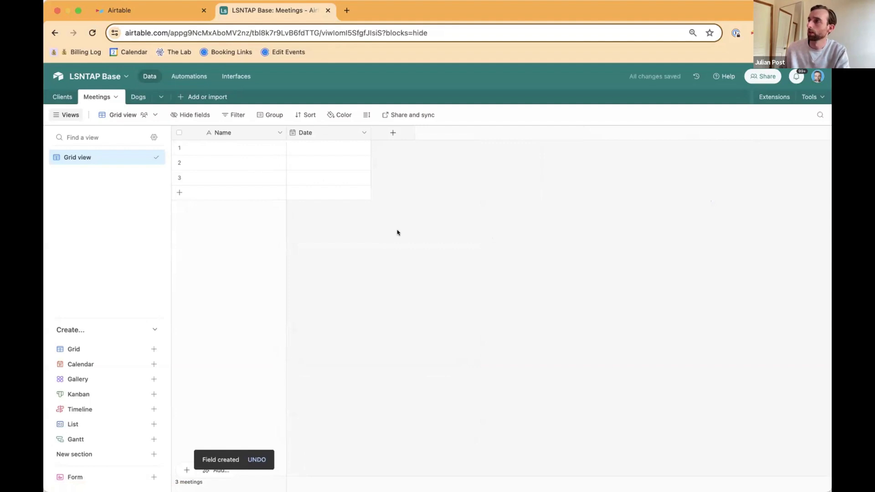
Step: Add a Single select field named Location to the Meetings table without defining any options
left_click(388, 133)
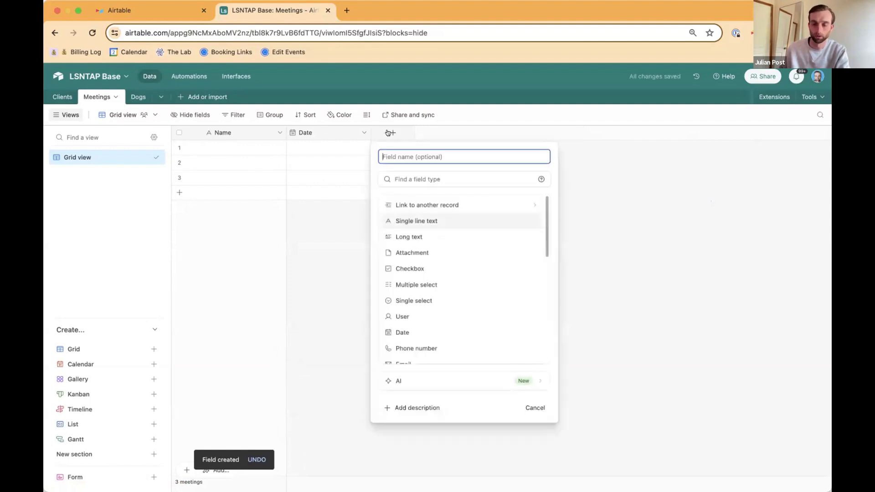
type("Location")
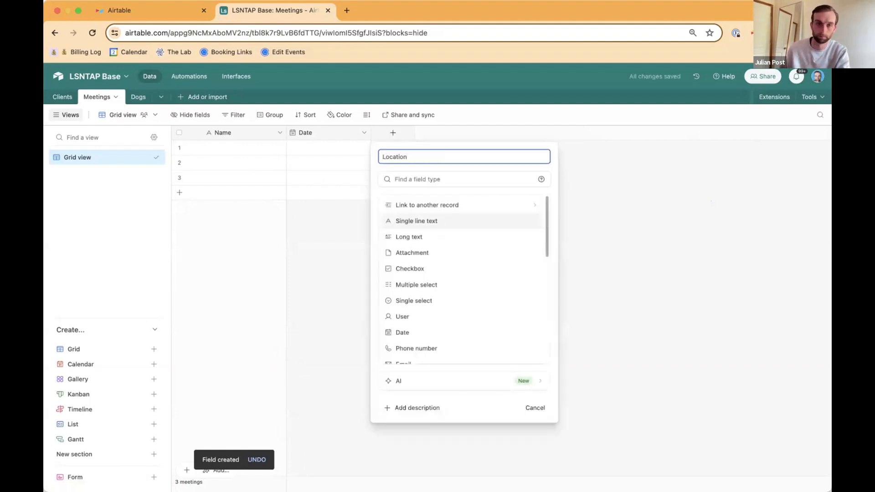
left_click(440, 301)
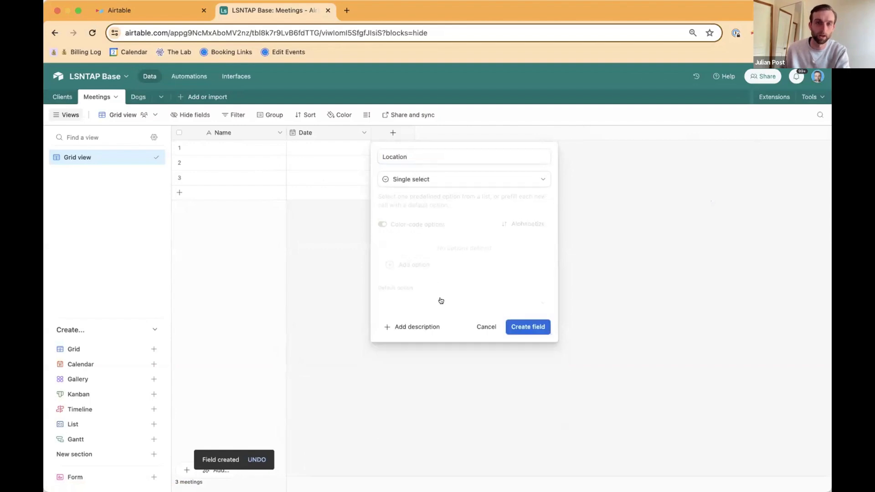
left_click(520, 327)
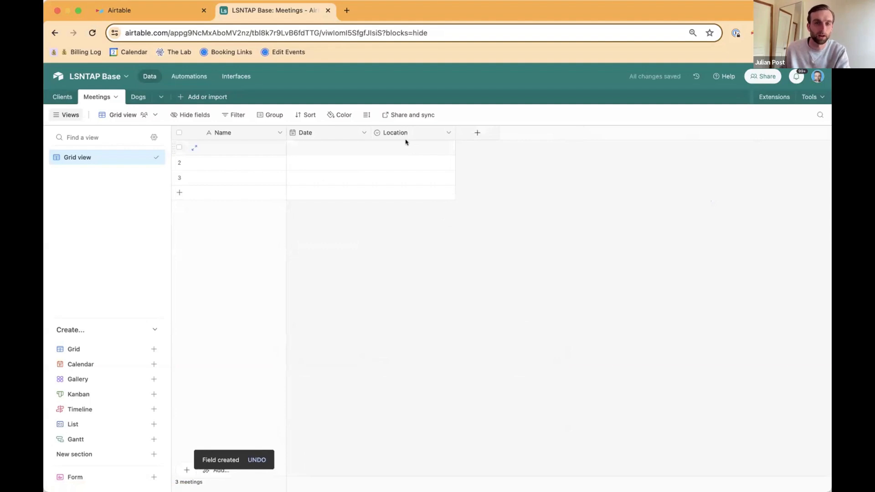
Step: Add a Long text field named Notes to the Meetings table, without rich text formatting or text generation
left_click(476, 134)
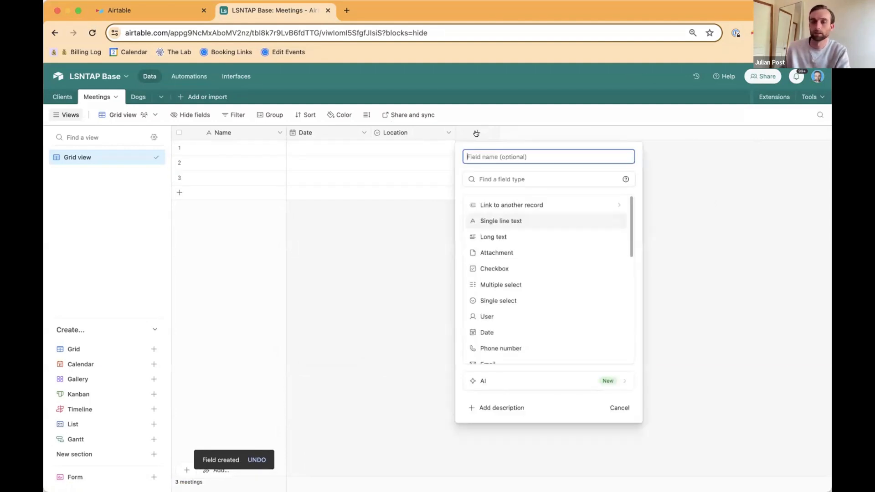
type("Notes")
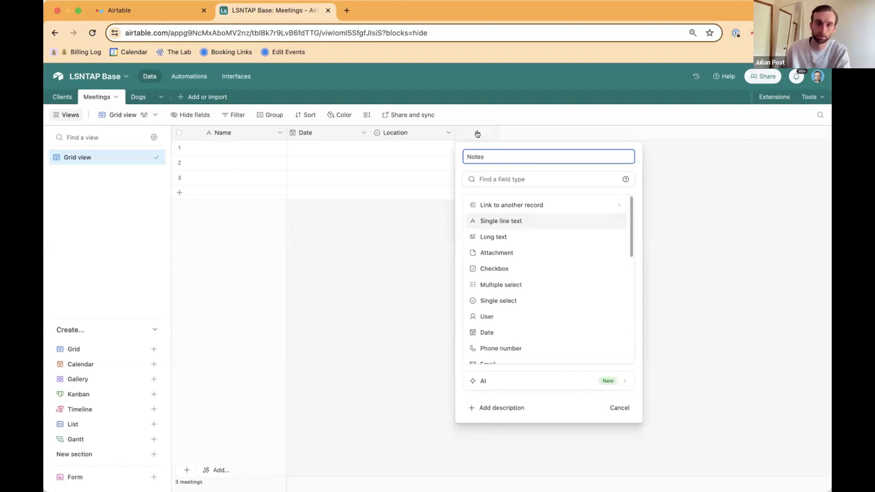
left_click(517, 236)
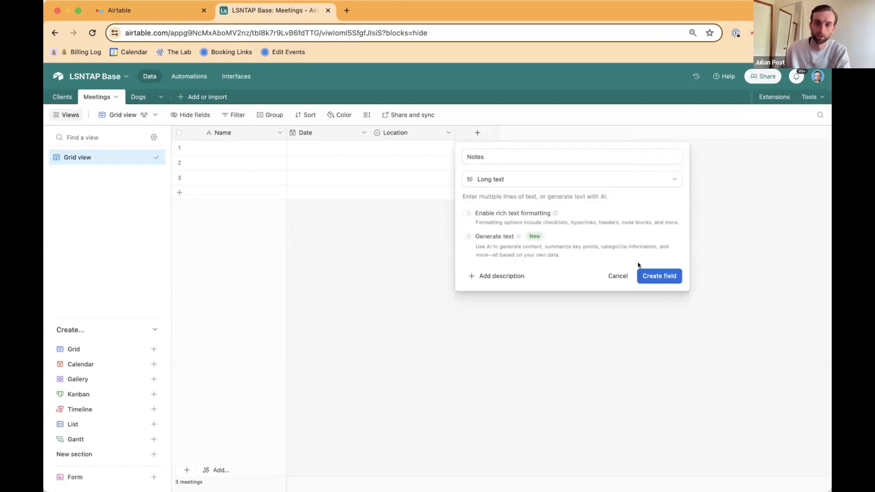
left_click(651, 275)
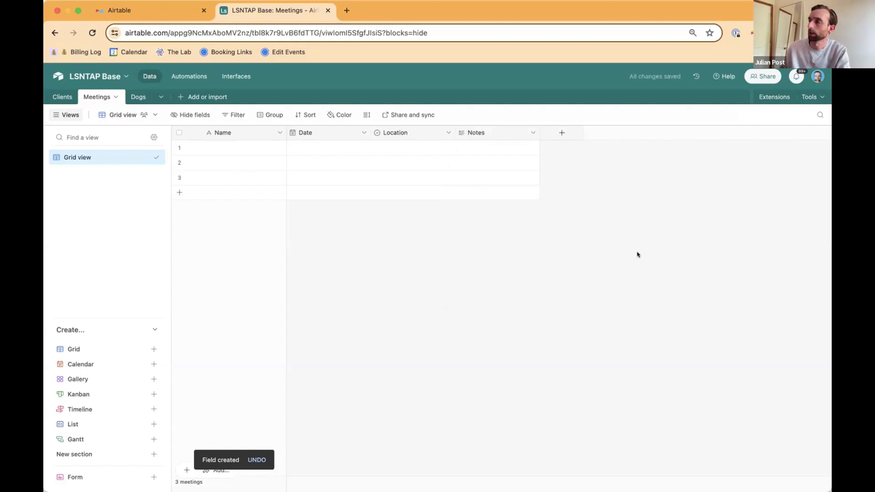
Step: Paste the copied meeting records into the Meetings table from the first Date cell, expanding the table to fit them
left_click(132, 98)
left_click(107, 98)
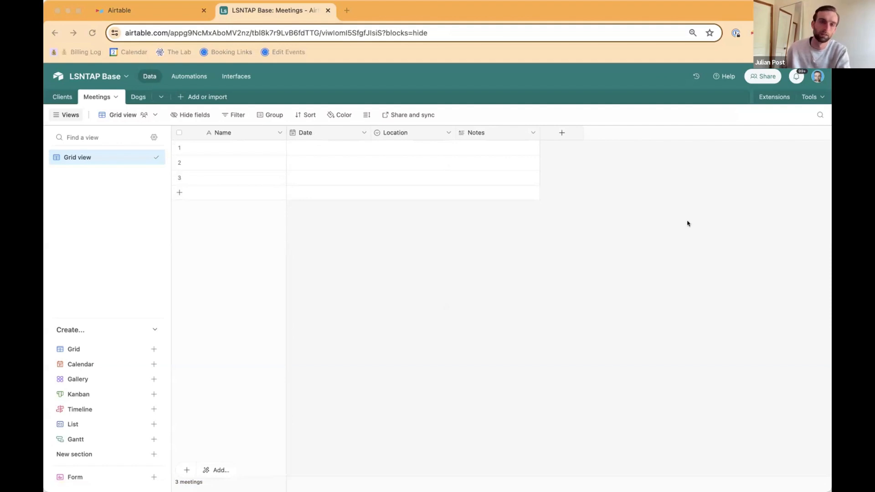
left_click(321, 148)
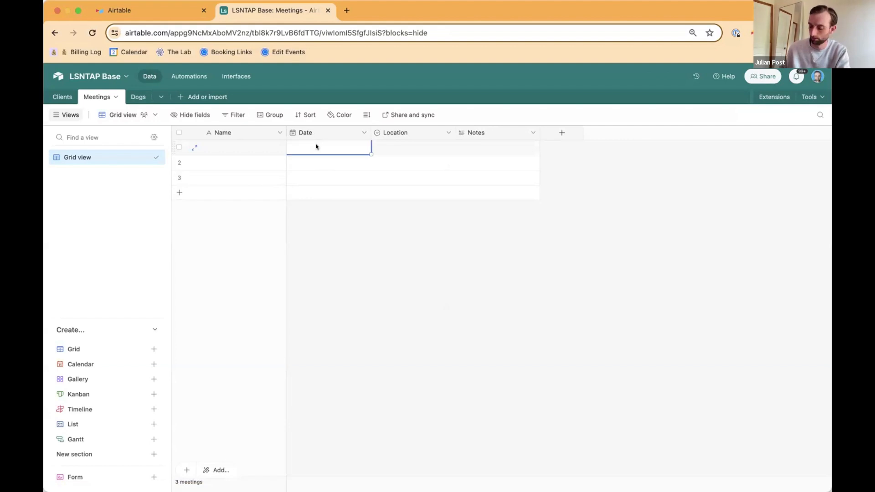
key("super+v")
left_click(518, 310)
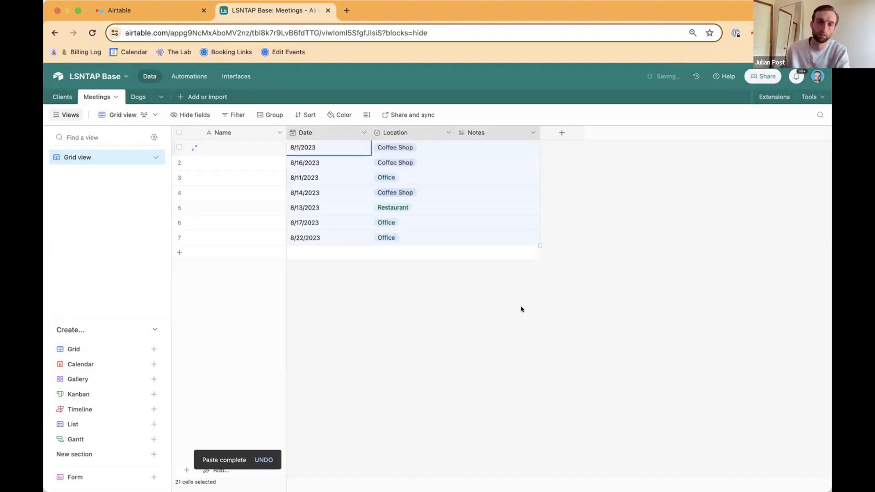
Step: View the selectable Location options in the 8/11/2023 meeting record without choosing another one
left_click(399, 180)
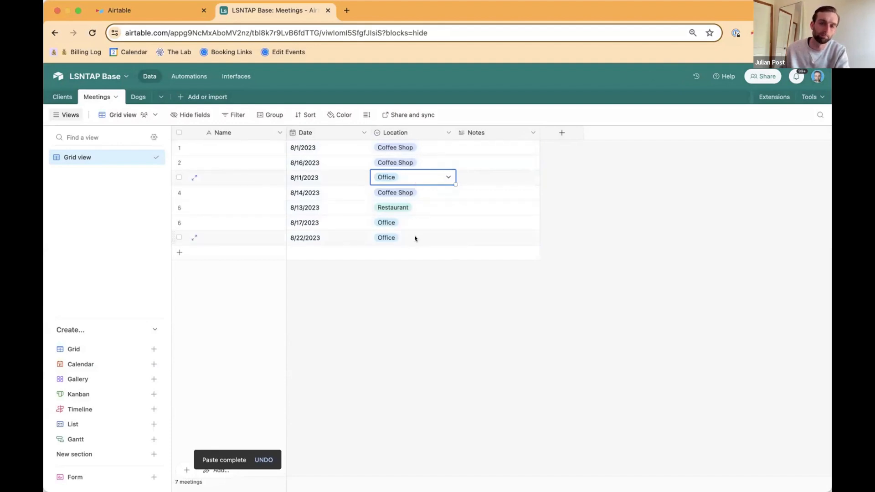
left_click(416, 181)
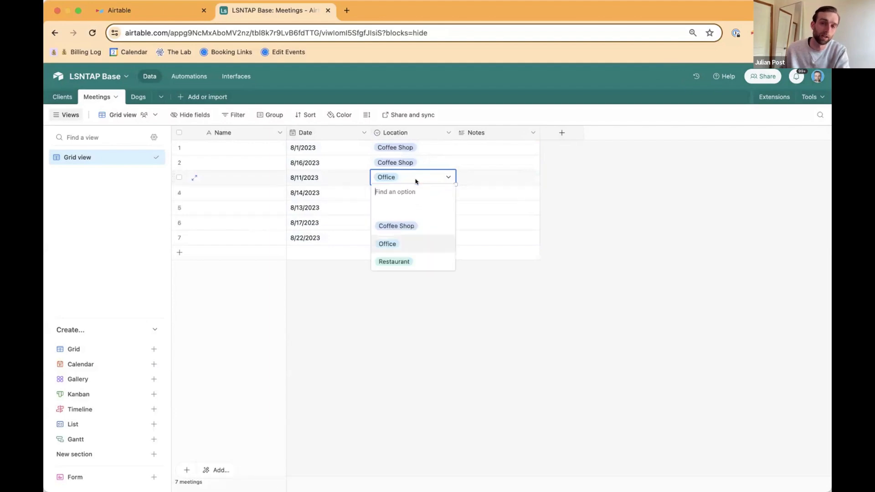
left_click(419, 288)
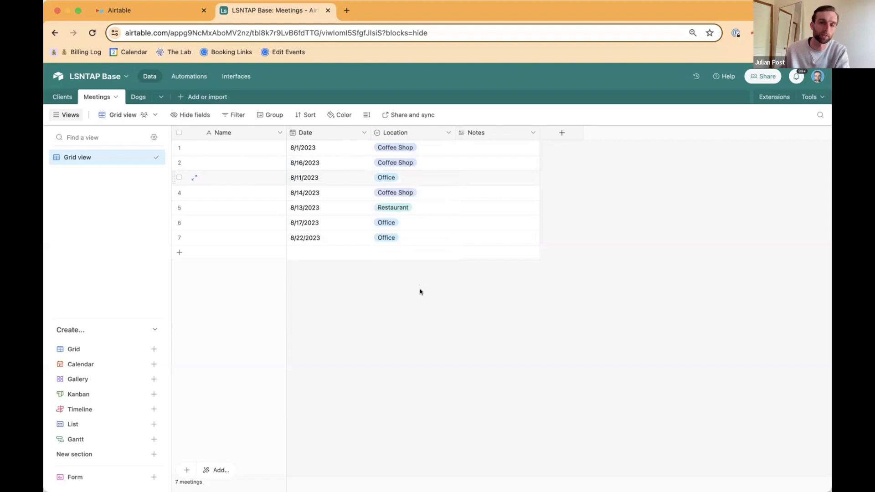
Step: Examine the Location field's option settings and the color choices for Restaurant, and cancel the field edit
double_click(400, 132)
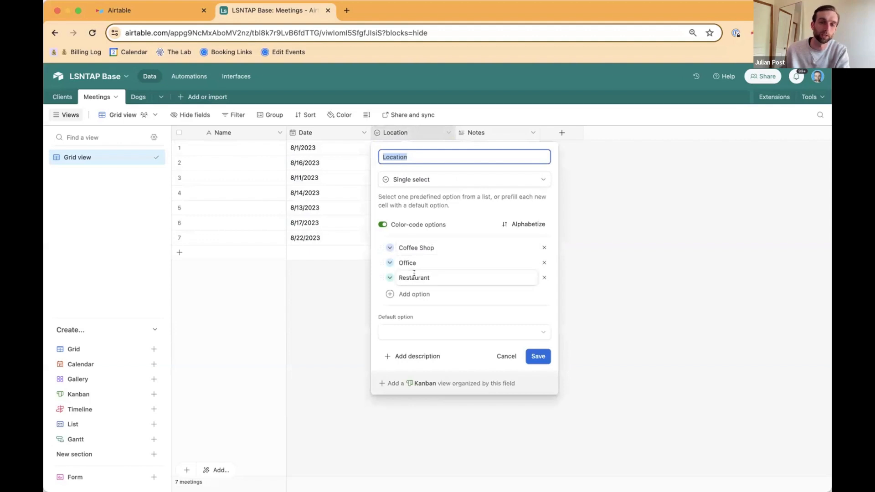
left_click(390, 277)
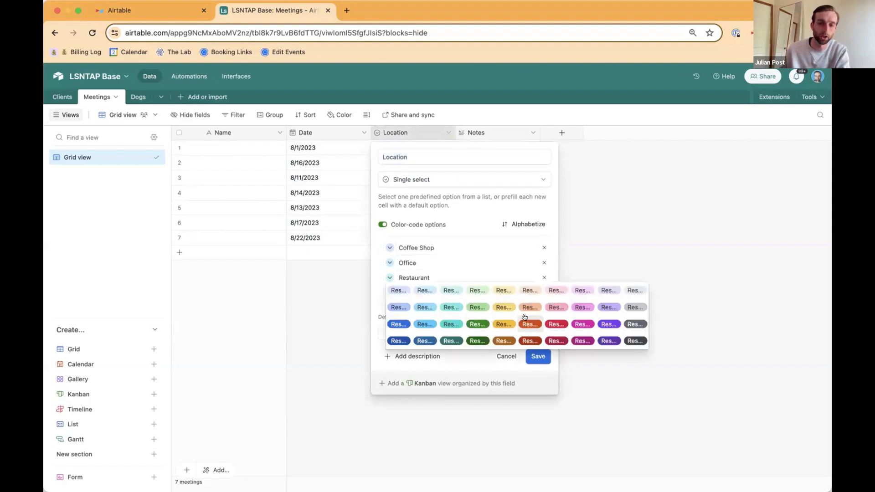
left_click(375, 297)
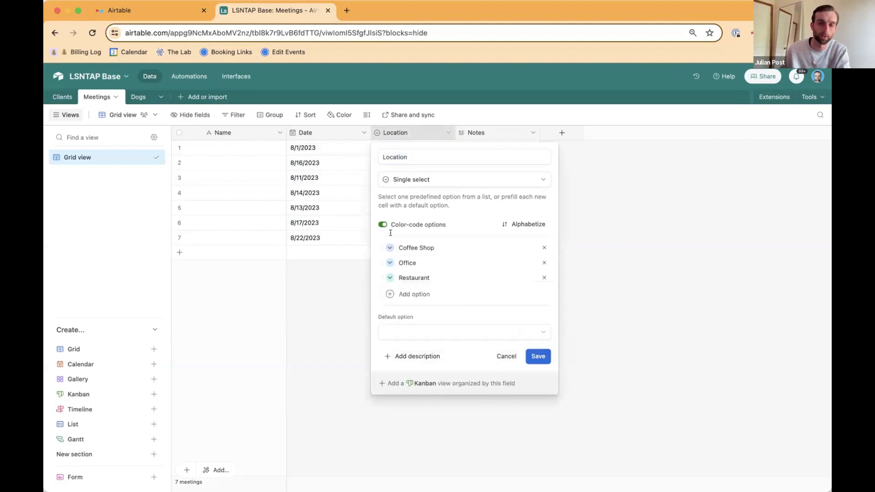
left_click(507, 356)
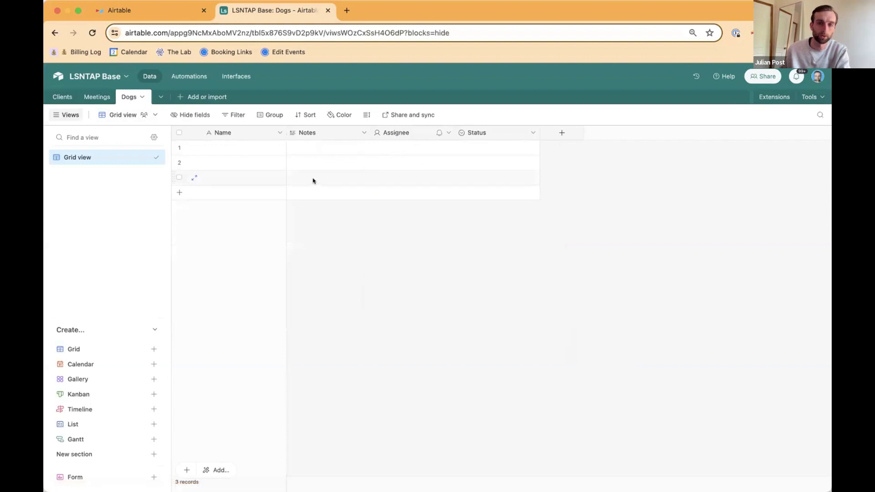
Step: Delete the Notes, Assignee and Status fields from the Dogs table
left_click(314, 136)
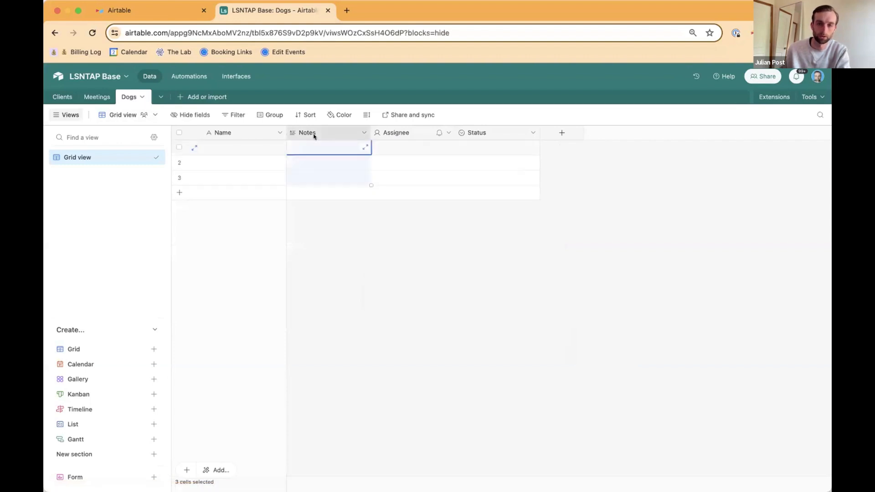
left_click(490, 130, "shift")
right_click(490, 130)
left_click(520, 235)
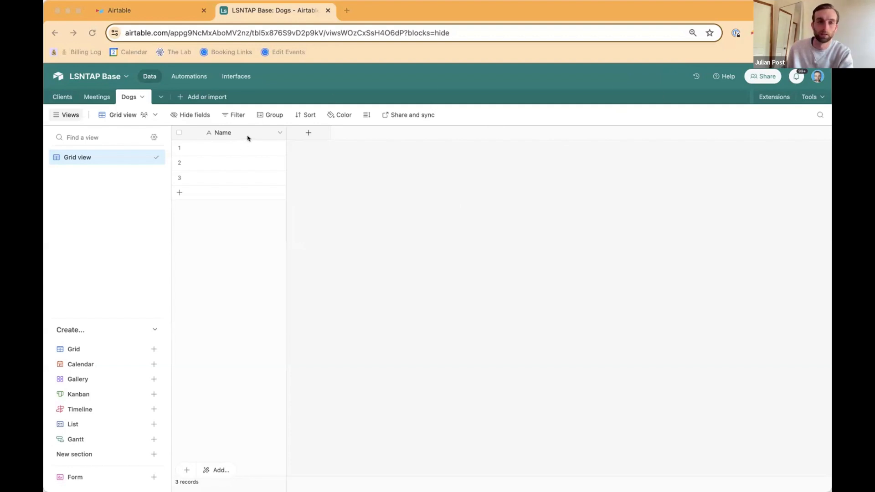
Step: Add a Single select field named Type to the Dogs table
left_click(307, 133)
type("T")
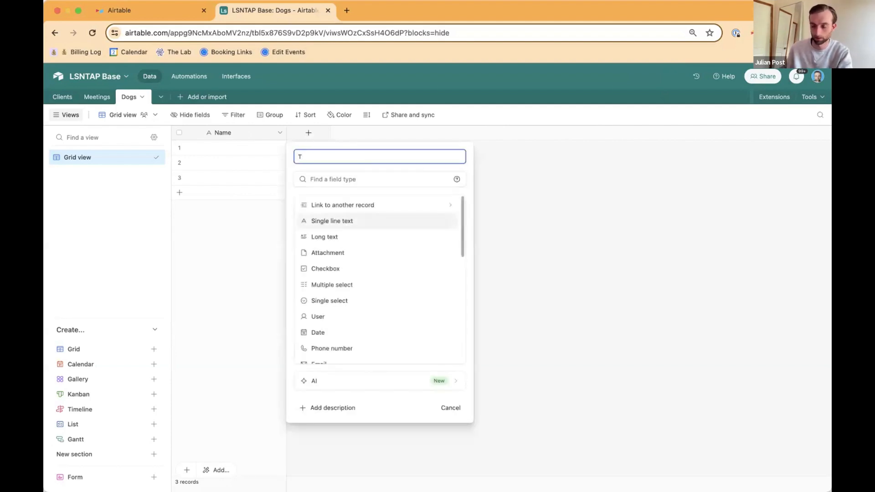
type("ype")
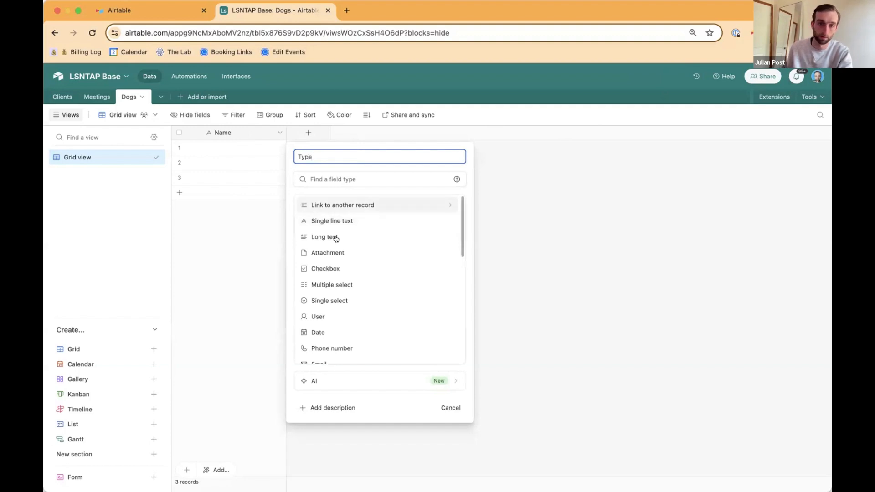
left_click(356, 300)
left_click(449, 326)
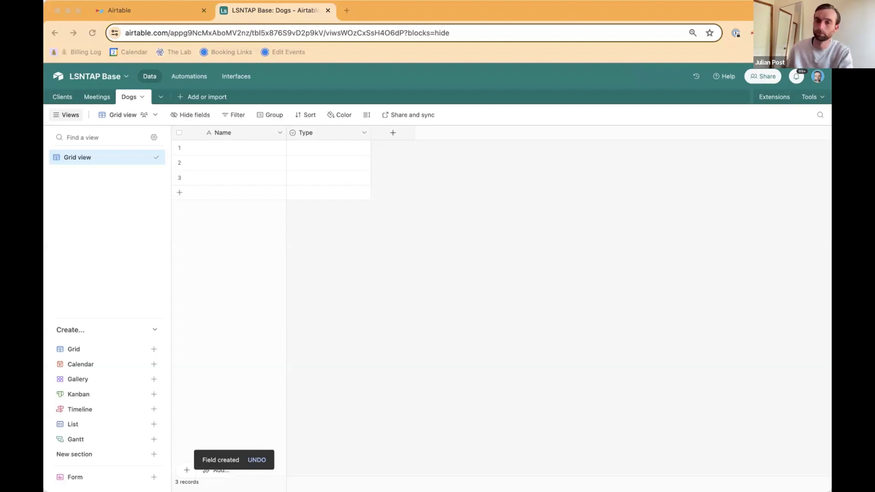
Step: Paste the copied dog records into the Dogs table from the first Name cell, expanding the table to fit them
left_click(238, 148)
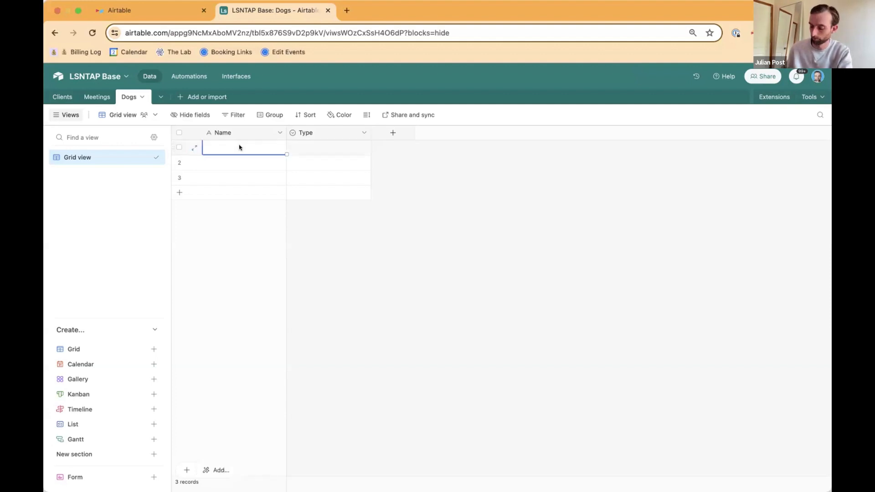
key("super+v")
left_click(521, 305)
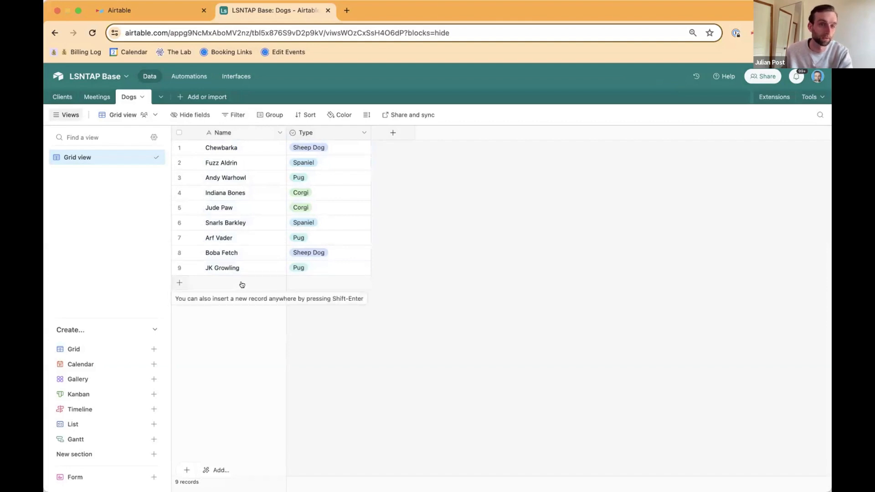
Step: Review the records in the Meetings and Clients tables and return to the Meetings table
left_click(91, 94)
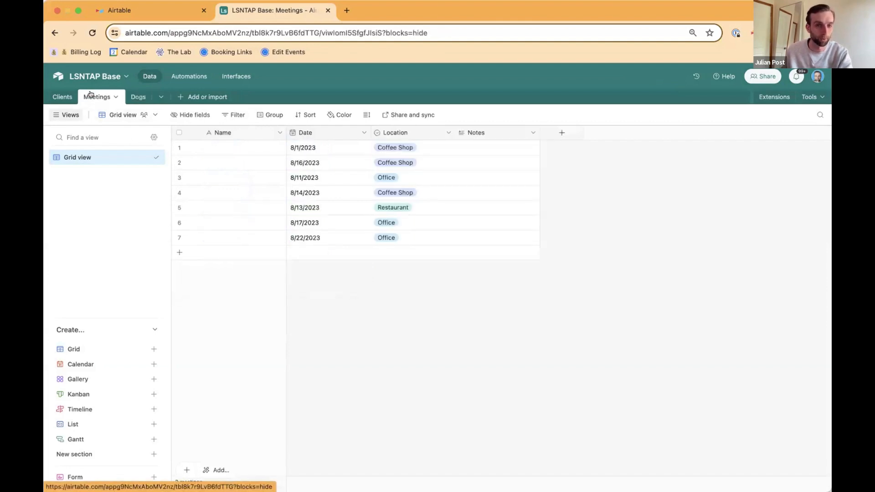
left_click(52, 99)
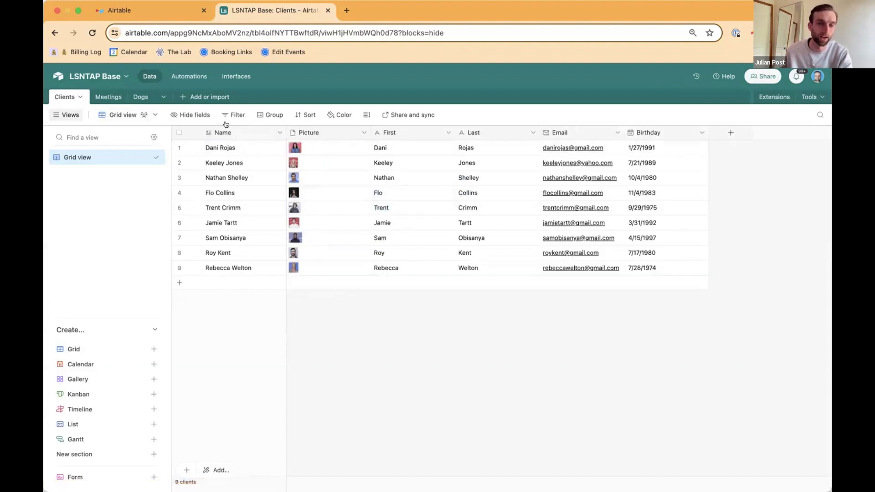
left_click(108, 96)
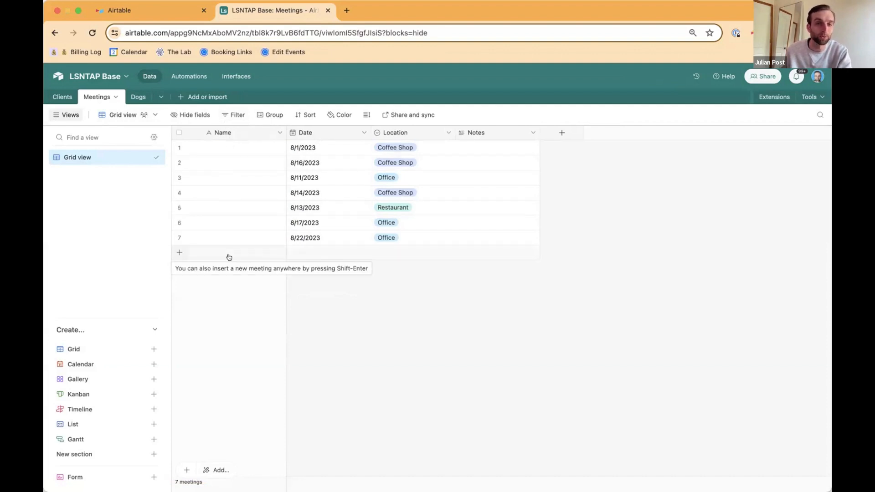
Step: Examine the first meeting's Name, Date and Location values in its expanded record and the grid, including the available Location options
left_click(232, 147)
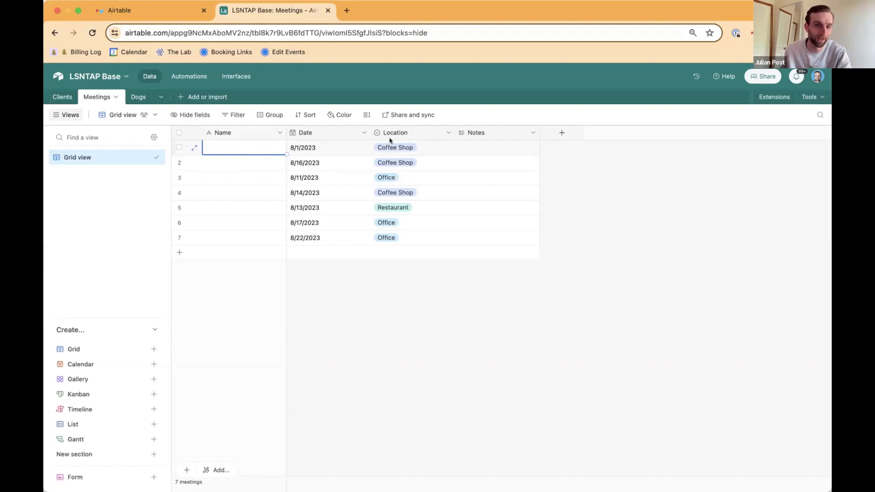
left_click(194, 148)
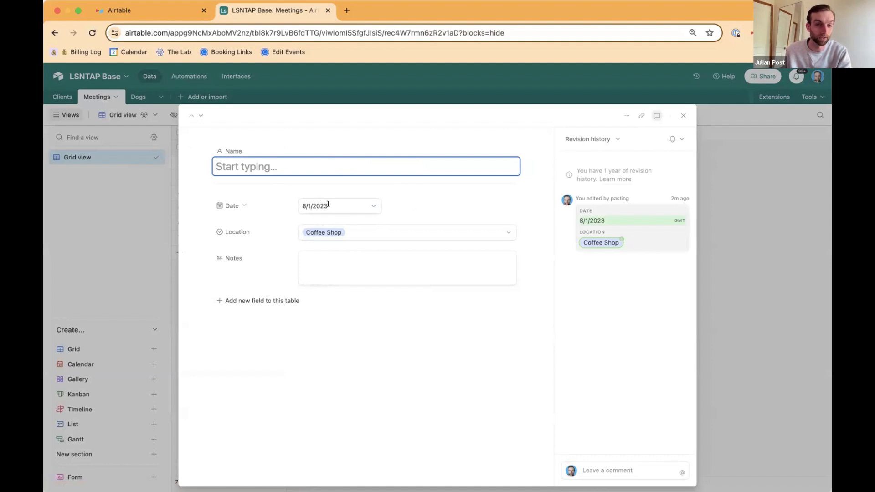
left_click(376, 234)
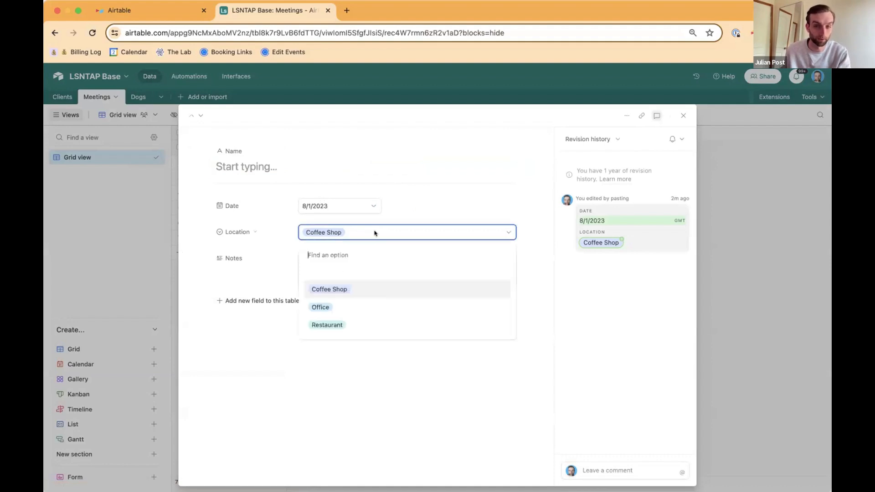
left_click(375, 233)
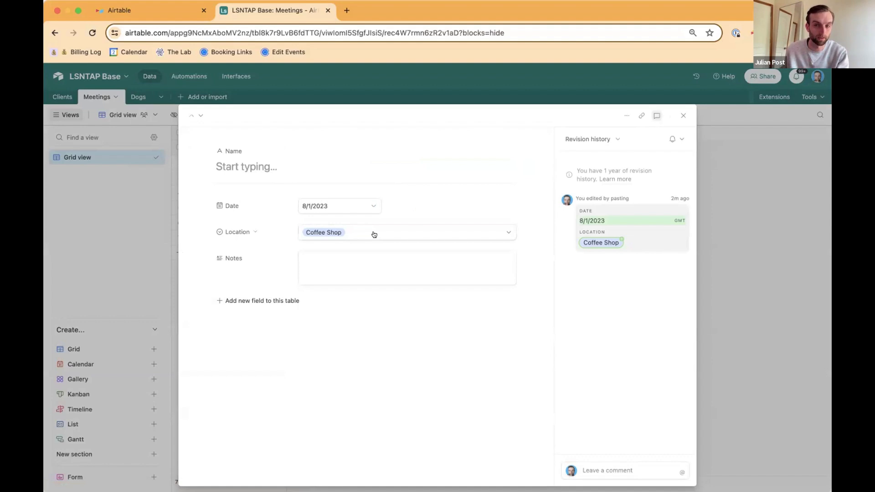
left_click(682, 112)
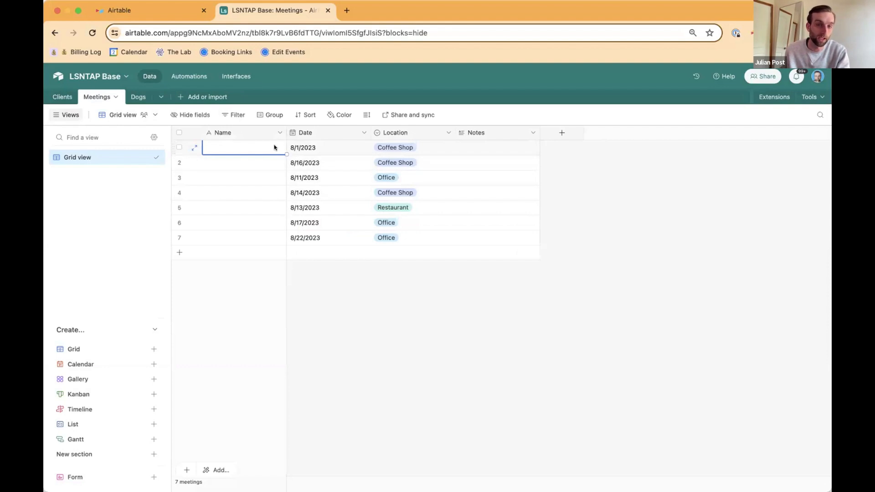
left_click(308, 146)
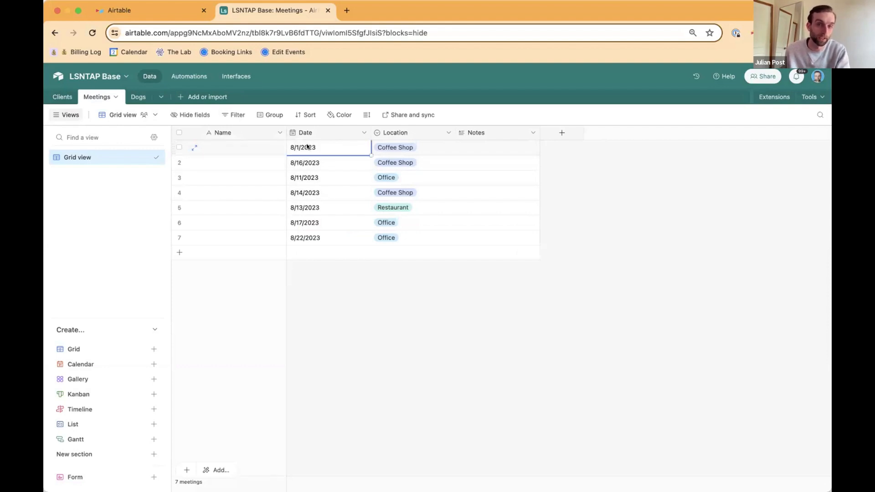
left_click(400, 147)
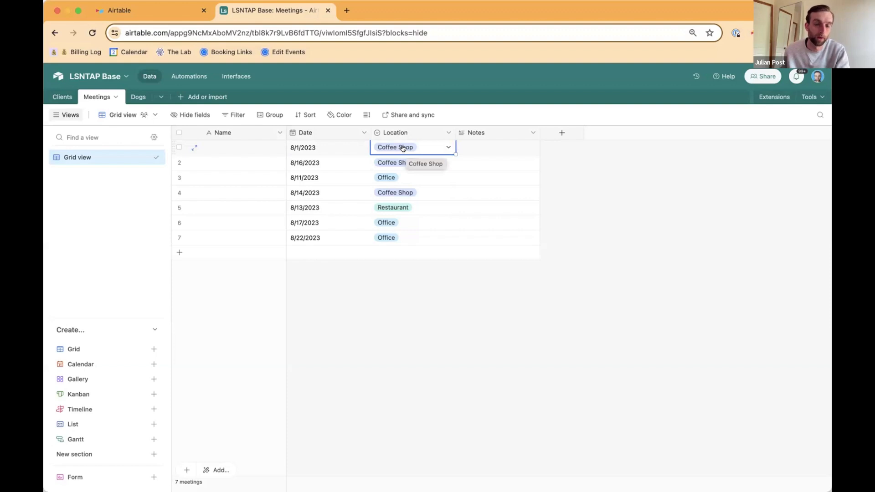
left_click(347, 146)
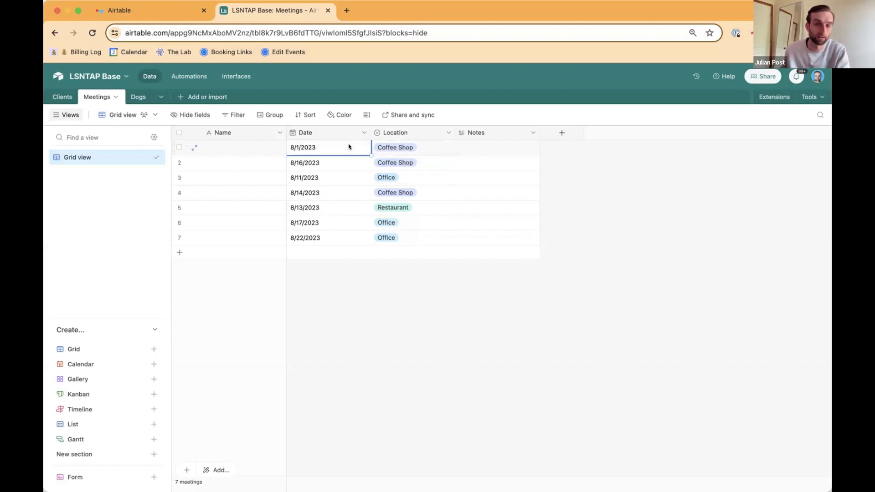
left_click(395, 147)
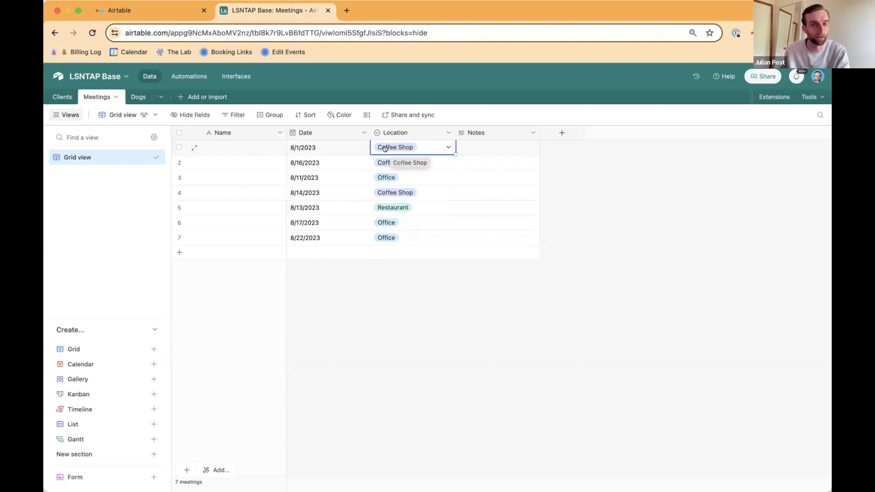
Step: Change the type of the Meetings table's primary Name field from Single line text to Formula
double_click(247, 133)
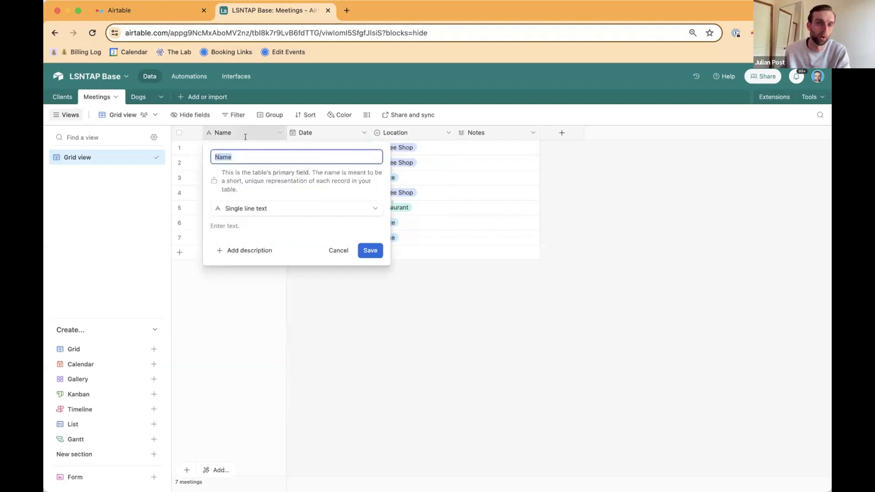
left_click(261, 207)
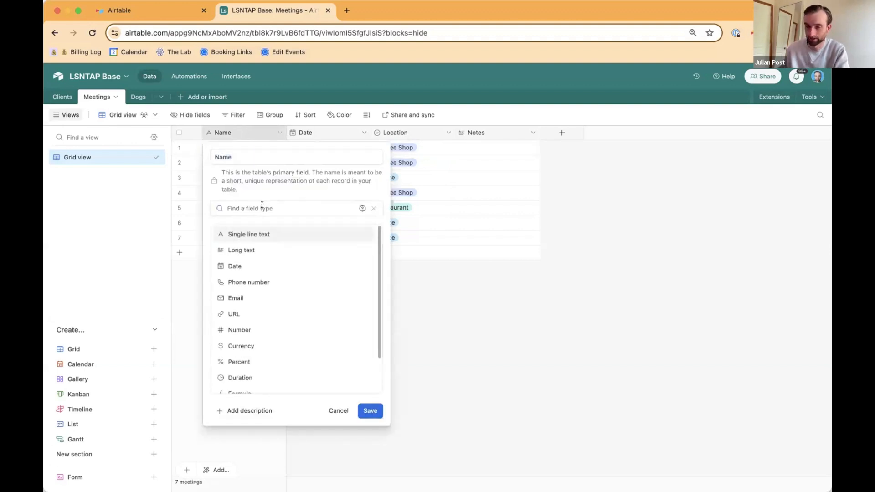
type("fo")
left_click(271, 235)
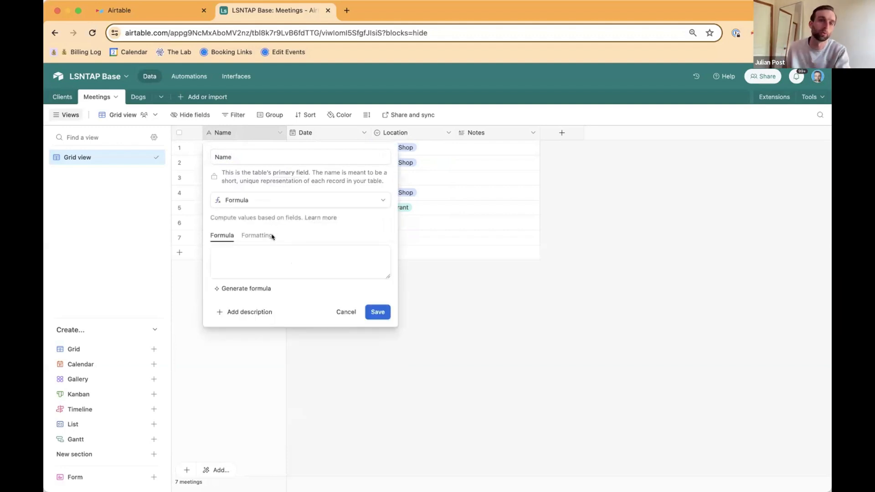
Step: Enter DATETIME_FORMAT(Date,'DD/MM/YYYY') as the first part of the Name field's formula
left_click(275, 254)
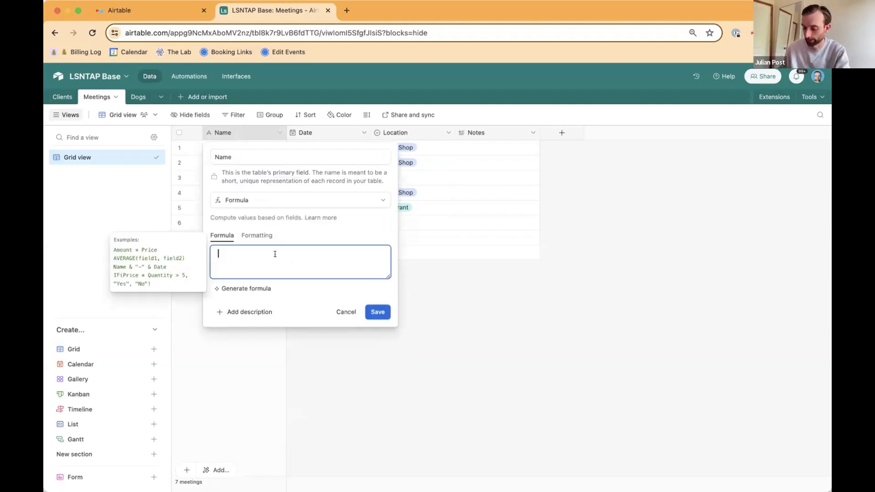
type("dat")
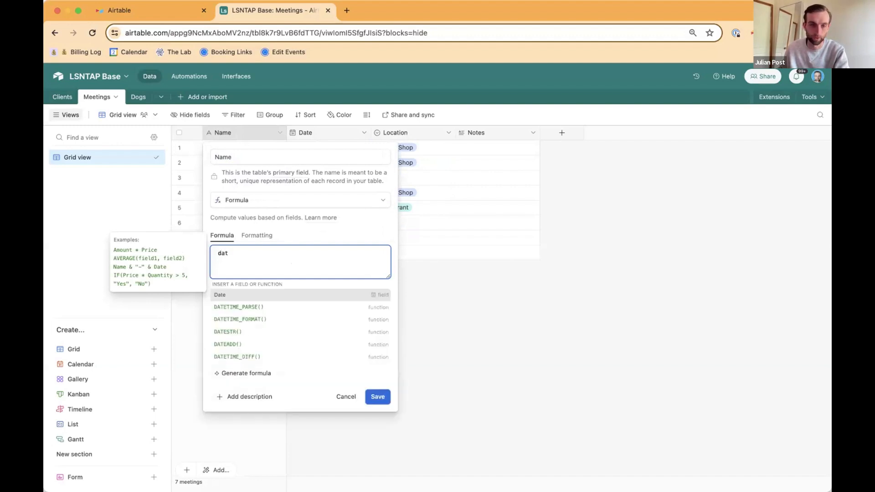
type("e")
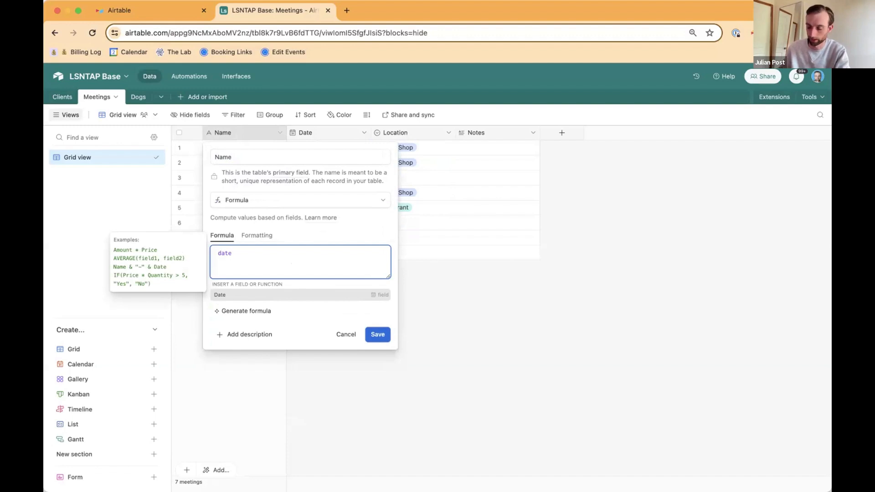
type("ti")
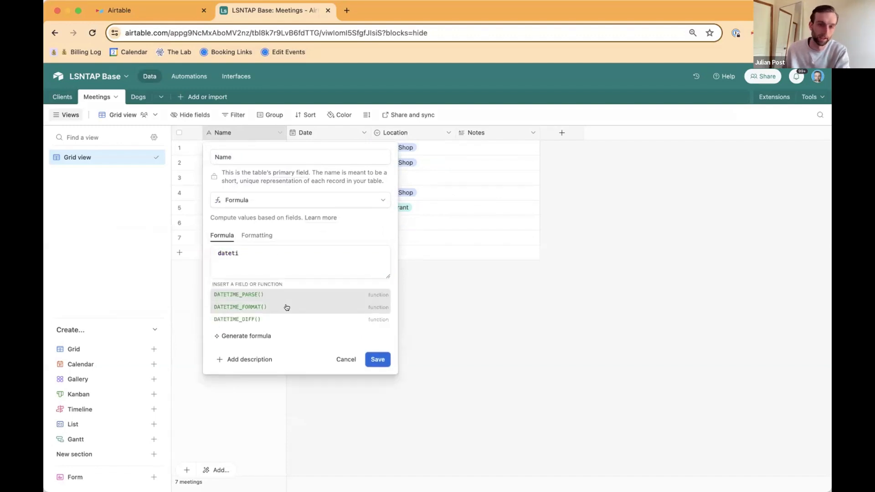
left_click(285, 295)
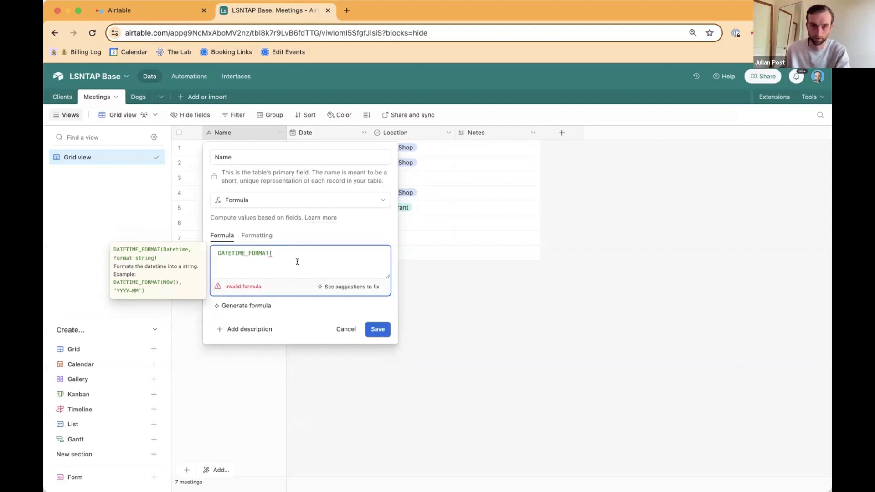
type("date")
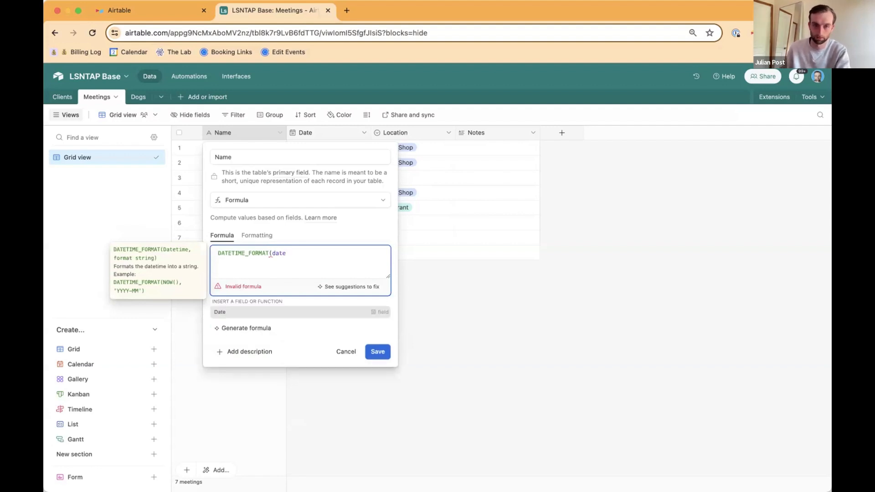
left_click(319, 313)
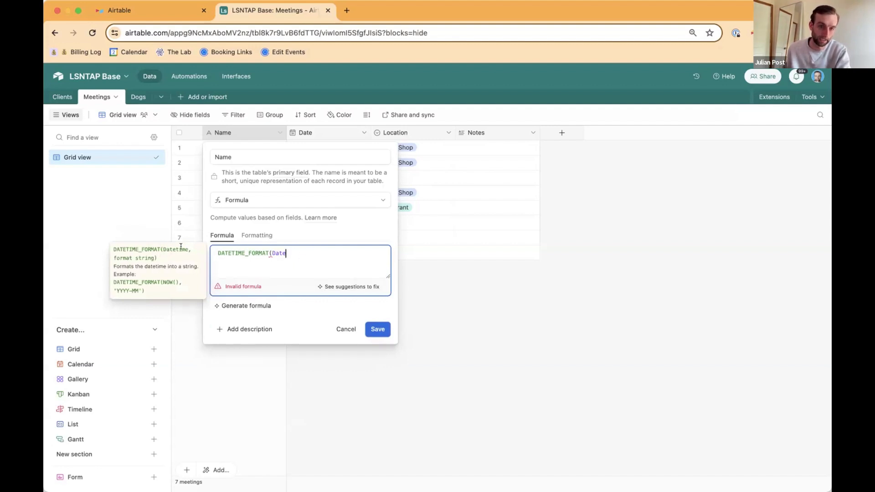
type(",")
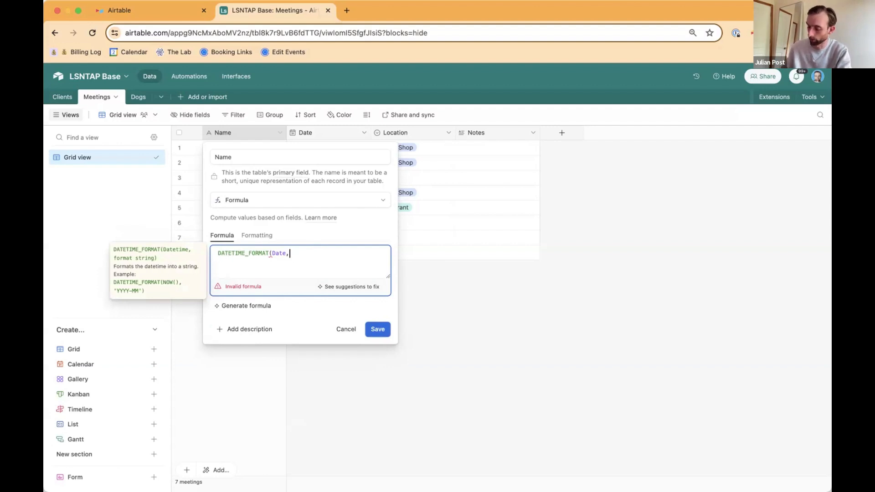
type("''")
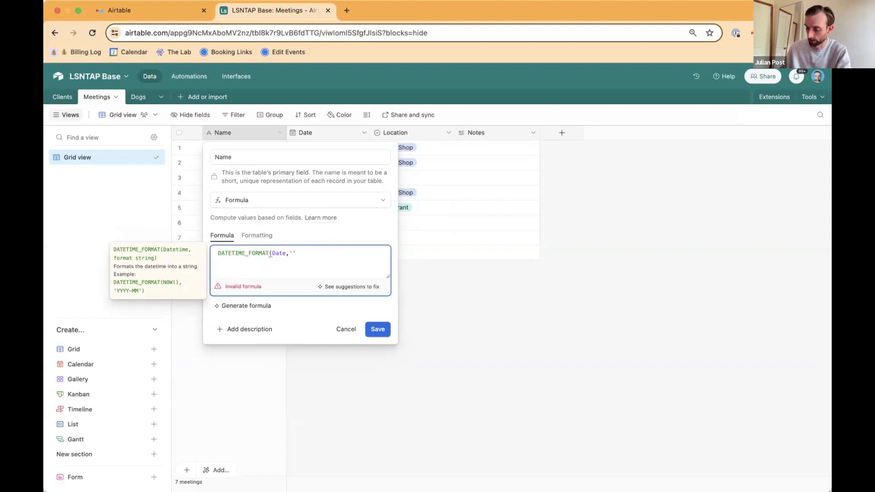
type("DD/MM/YYYY'")
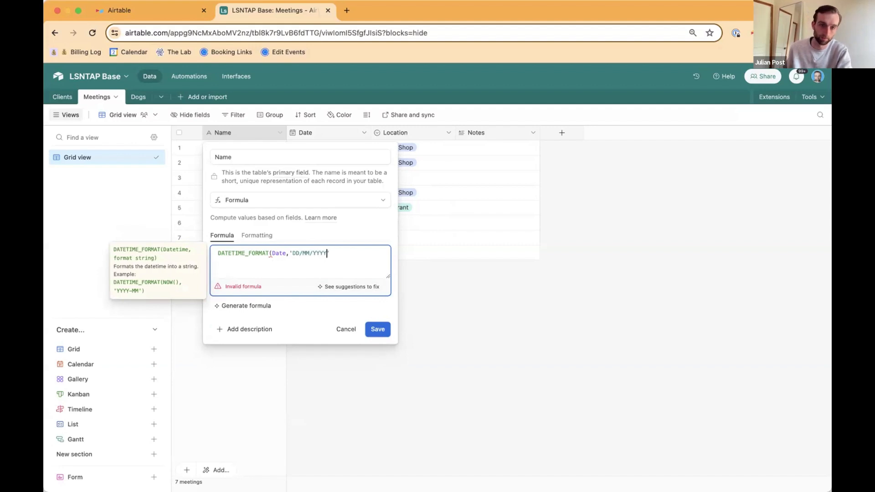
type(") ")
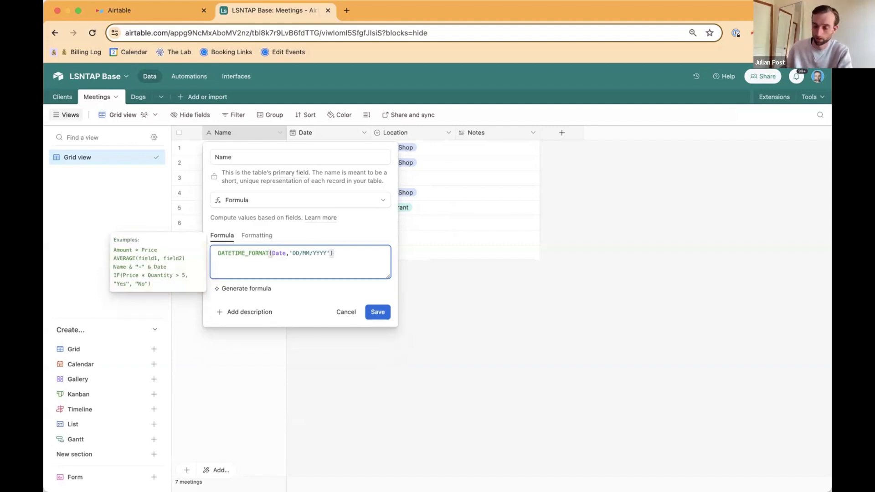
type("& ")
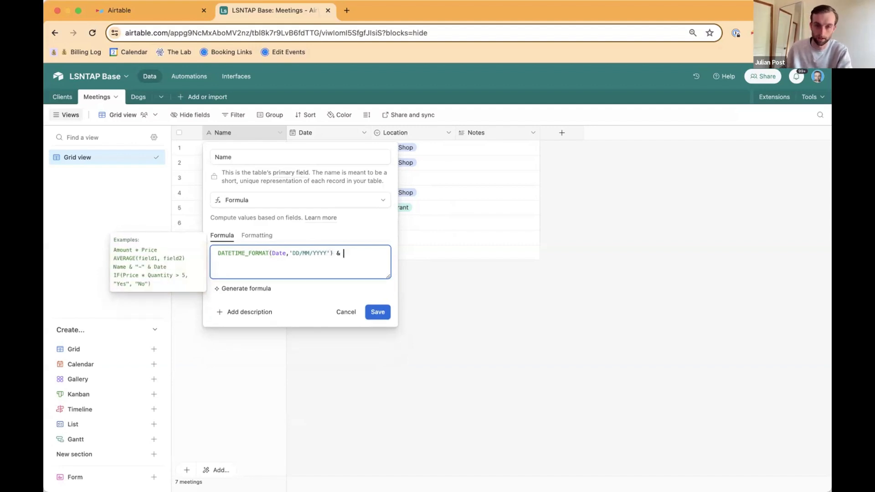
type("' '")
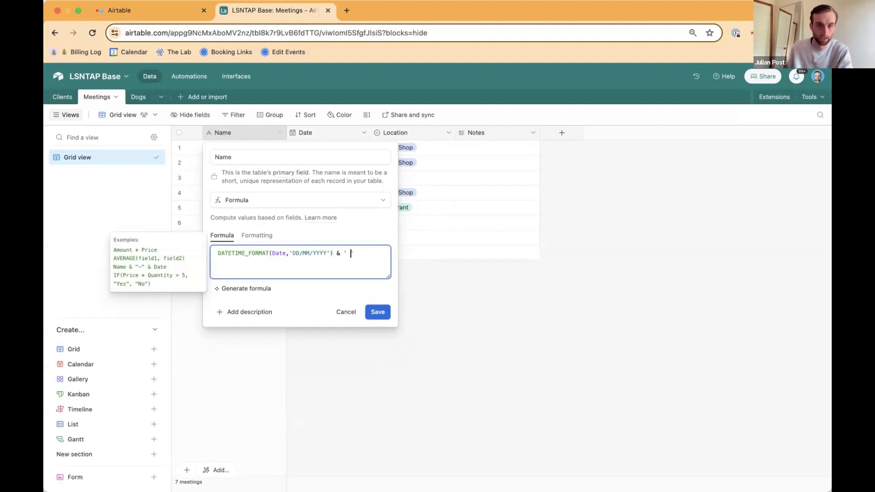
Step: Append & ': ' & Location to the Name field's formula, save the field, and widen the Name column slightly
key("Right")
key("Right")
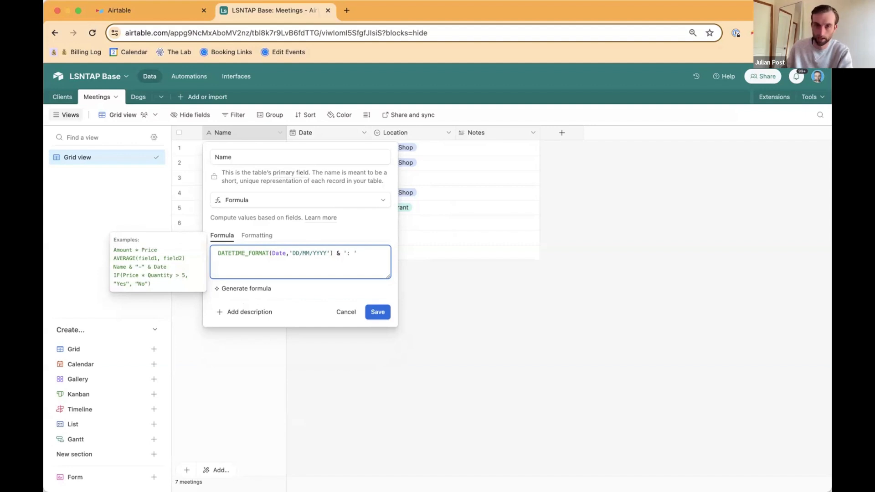
type("cat")
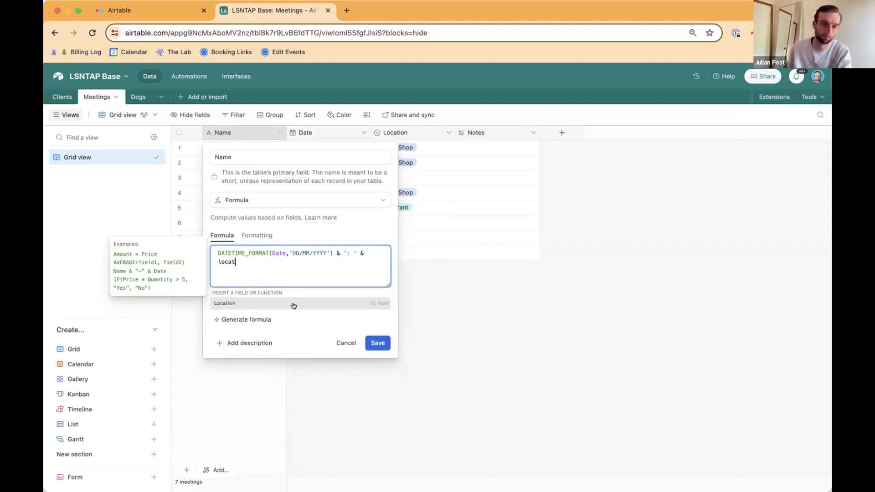
left_click(294, 306)
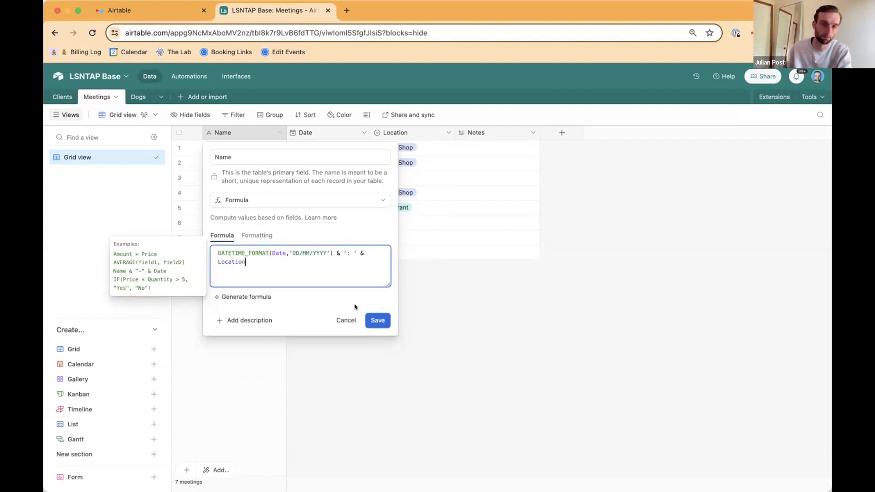
left_click(383, 320)
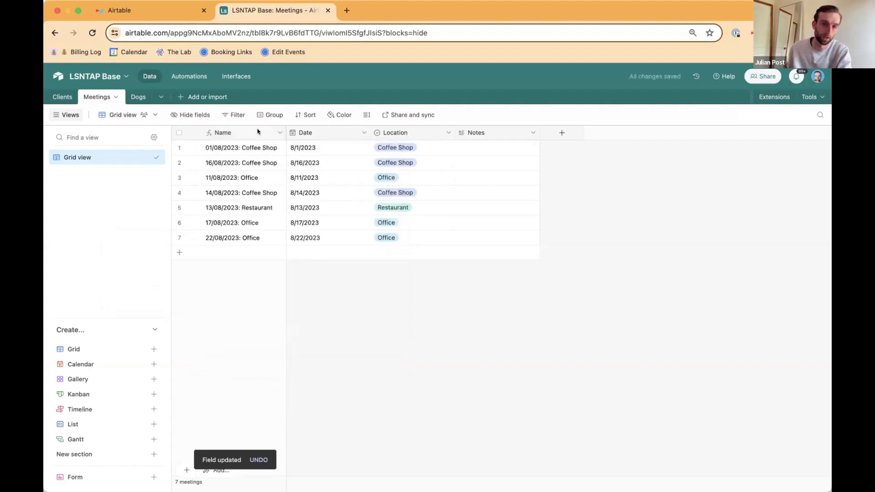
left_click_drag(286, 133, 301, 133)
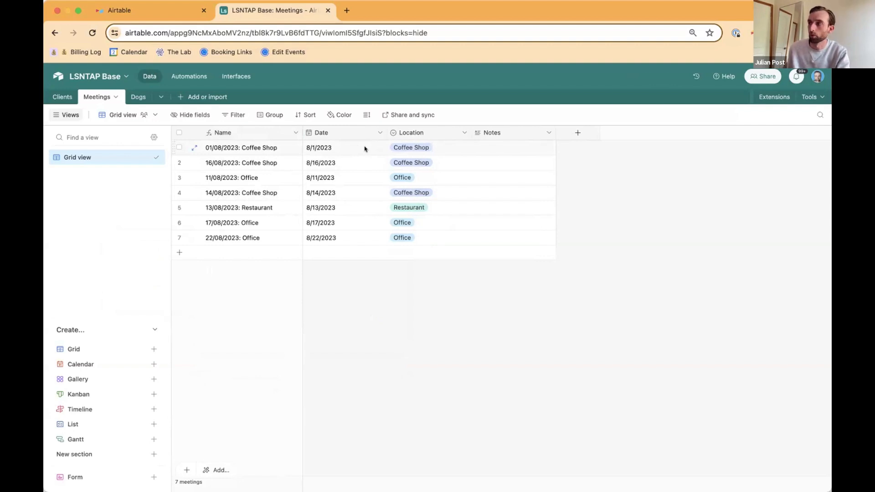
Step: Add a field to the Clients table that links to multiple records in Meetings, without any lookup fields
left_click(66, 99)
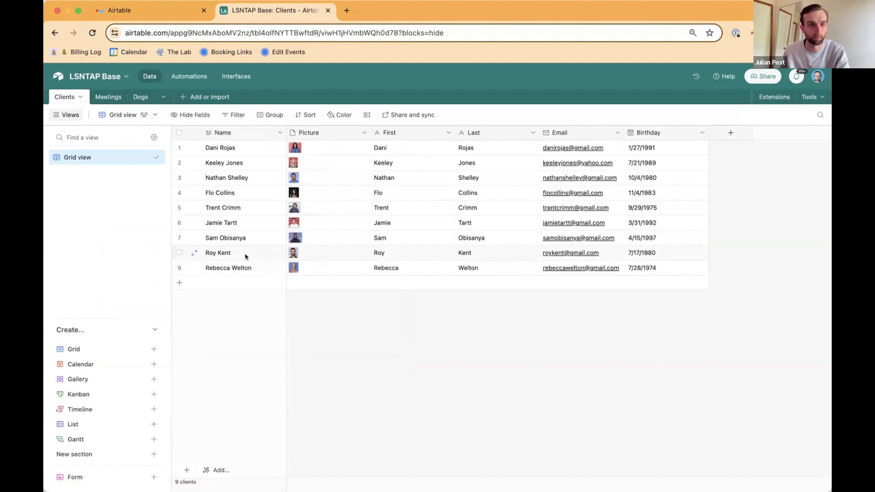
left_click(726, 133)
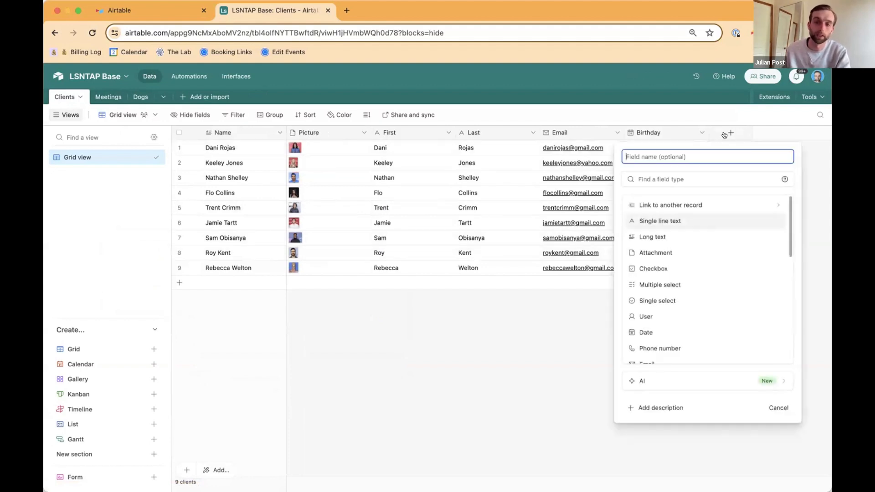
left_click(678, 206)
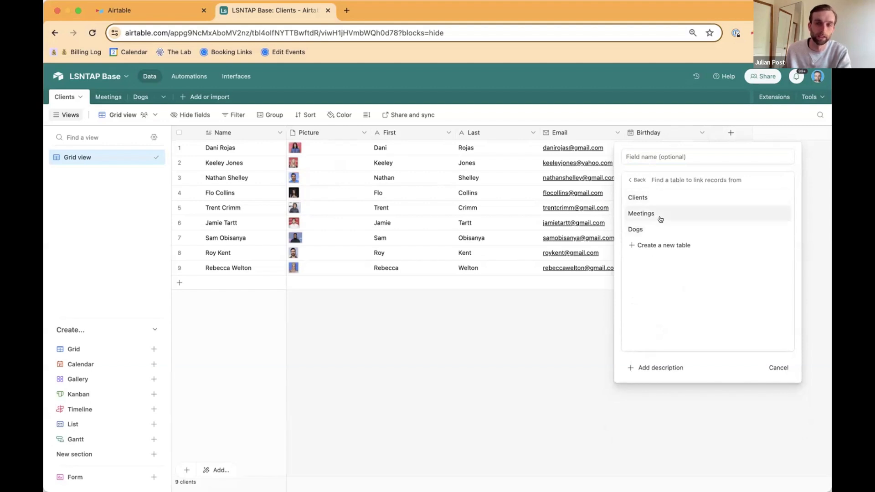
left_click(660, 214)
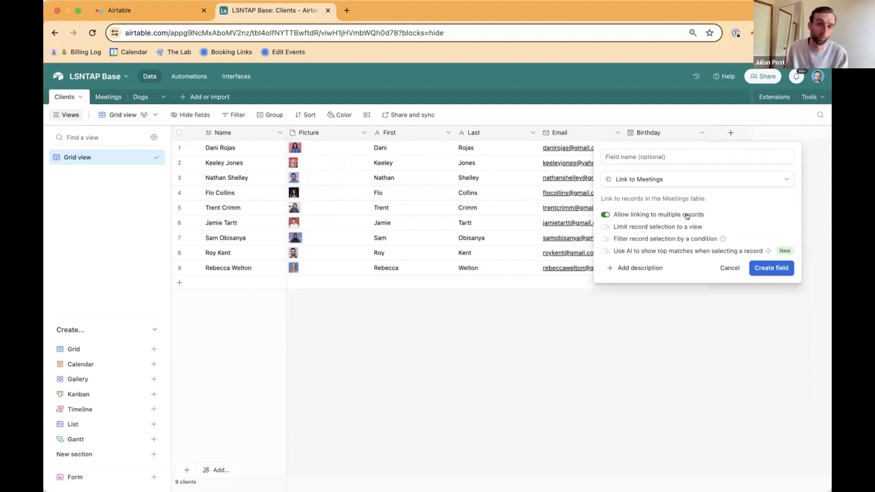
left_click(769, 268)
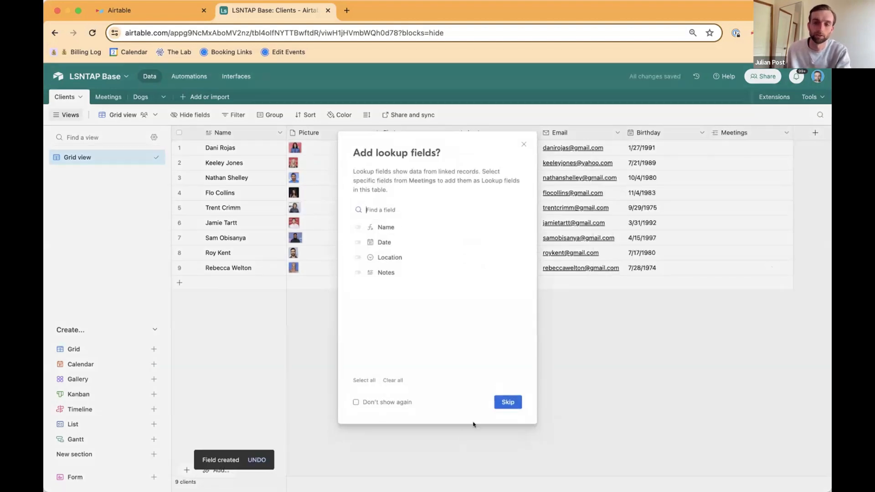
left_click(502, 402)
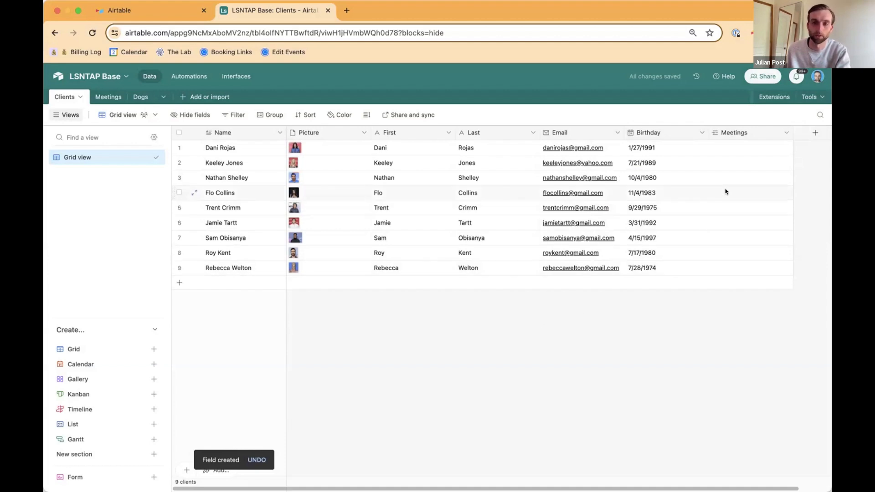
Step: Link the first client to the 16/08/2023: Coffee Shop meeting in the Meetings field
left_click(734, 149)
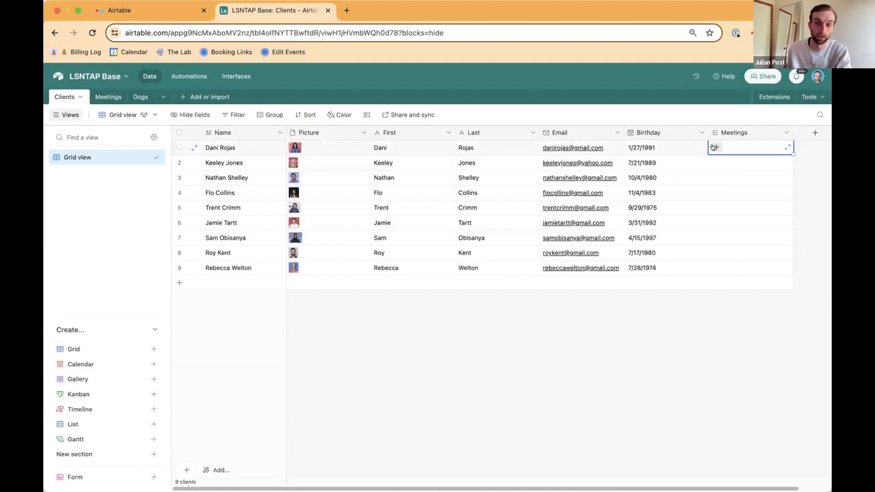
left_click(714, 148)
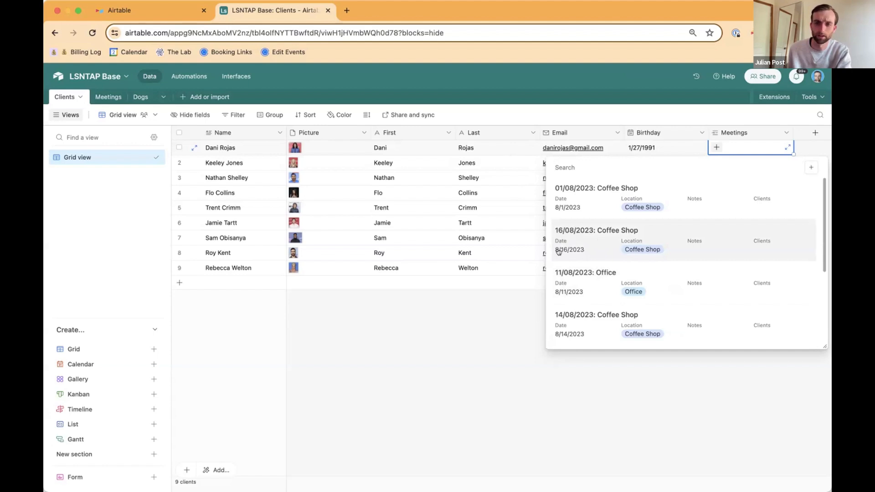
left_click(579, 237)
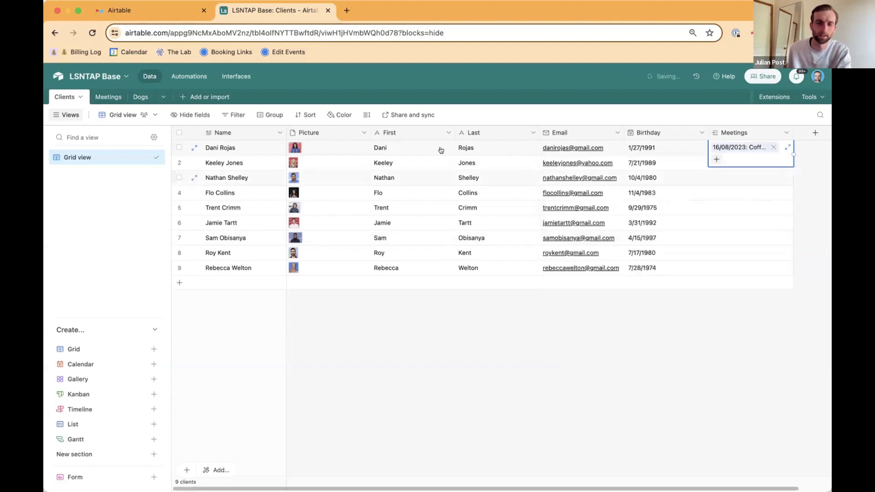
Step: Change the date format in the Meetings table's Name formula to 'MM/DD/YYYY' and save the field
left_click(105, 98)
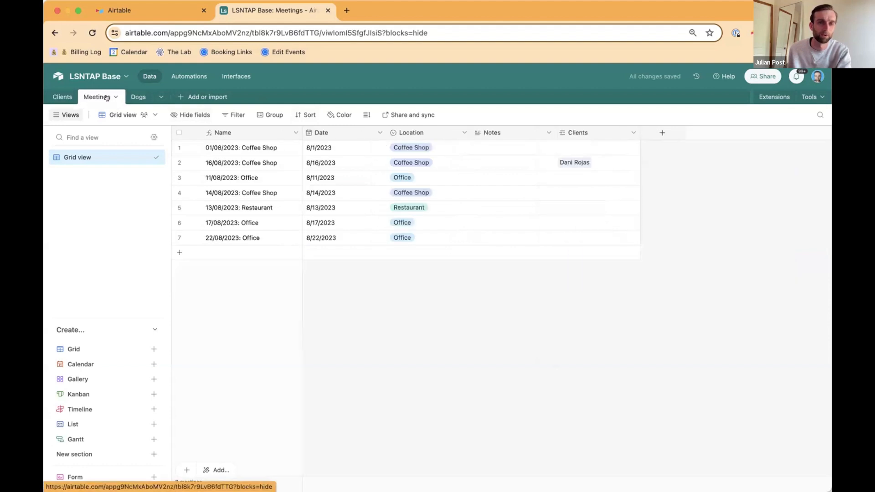
double_click(250, 135)
left_click(302, 254)
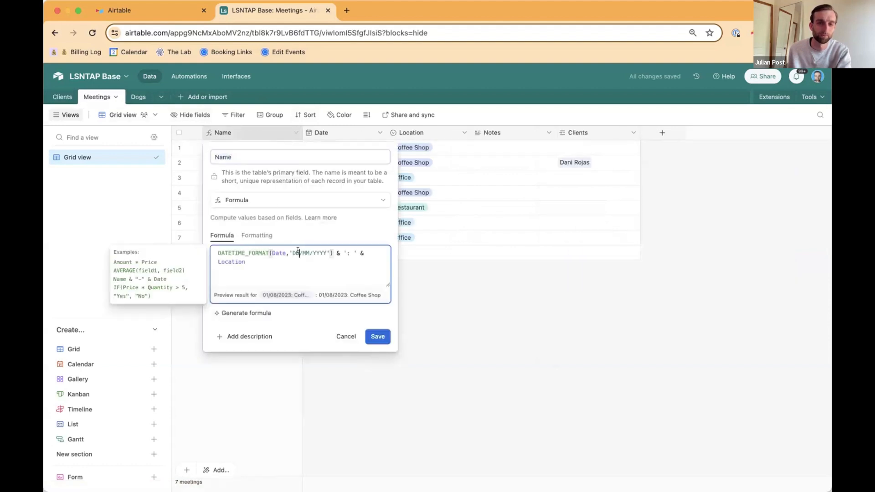
key("BackSpace")
key("BackSpace")
key("BackSpace")
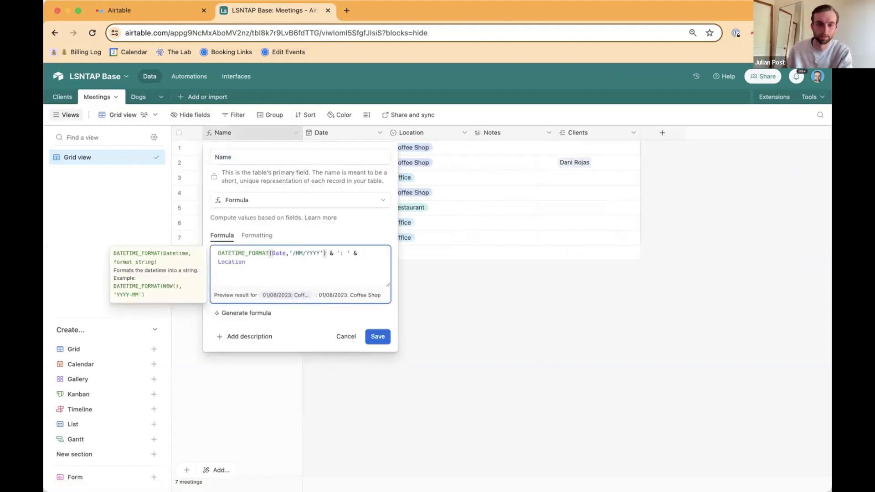
type("MM")
key("BackSpace")
key("BackSpace")
type("DD")
left_click(377, 340)
left_click(520, 340)
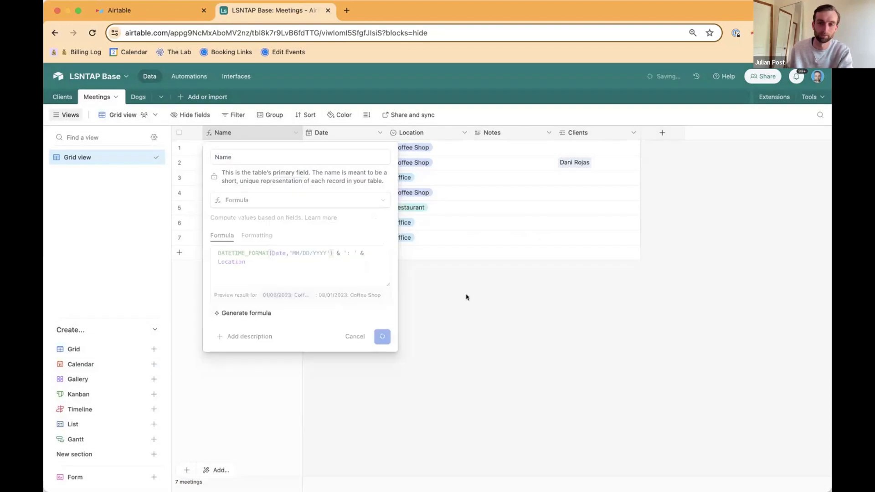
Step: Check the first client's linked meeting in Clients, and in the Meetings table link the seventh client to the 08/16/2023: Coffee Shop meeting
left_click(63, 96)
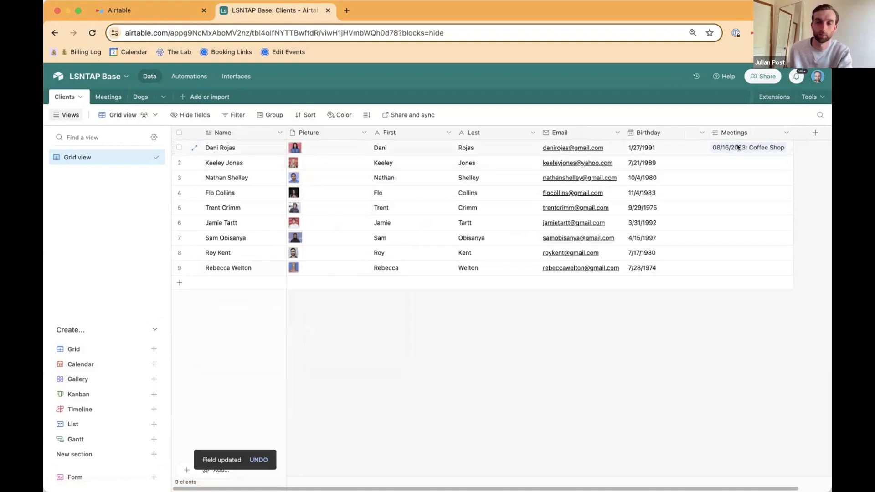
left_click(99, 97)
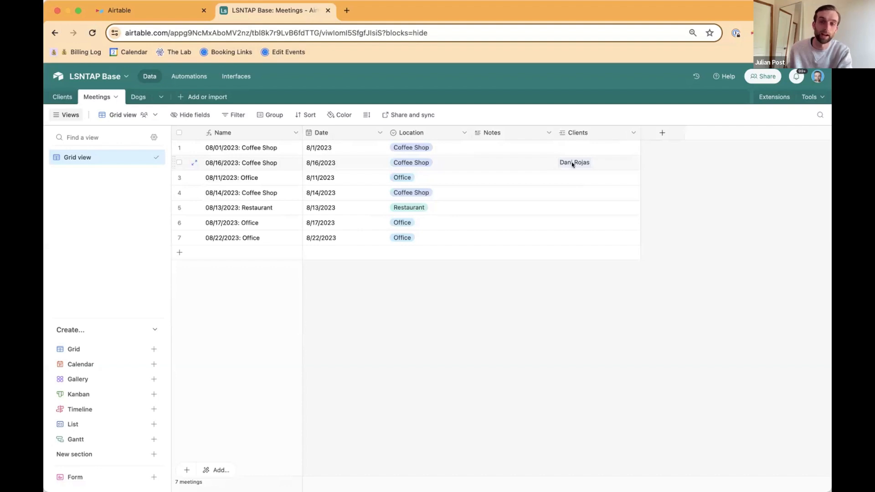
left_click(604, 163)
left_click(608, 162)
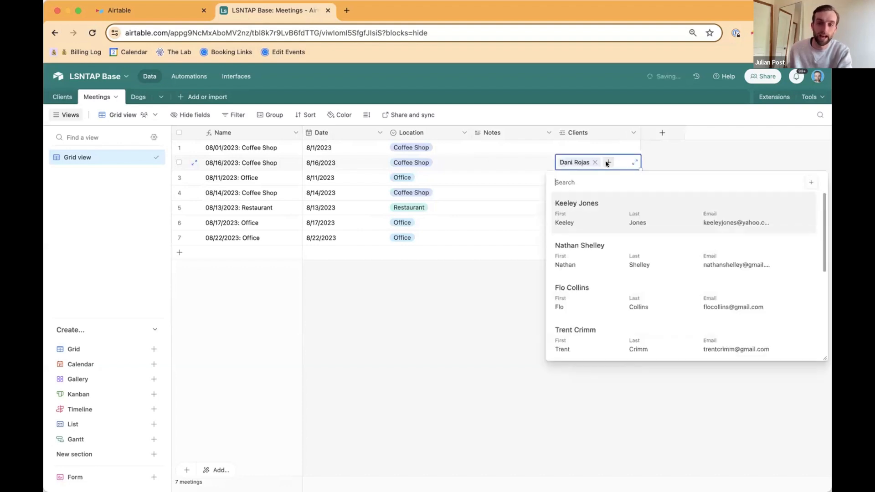
scroll(622, 274, "down", 3)
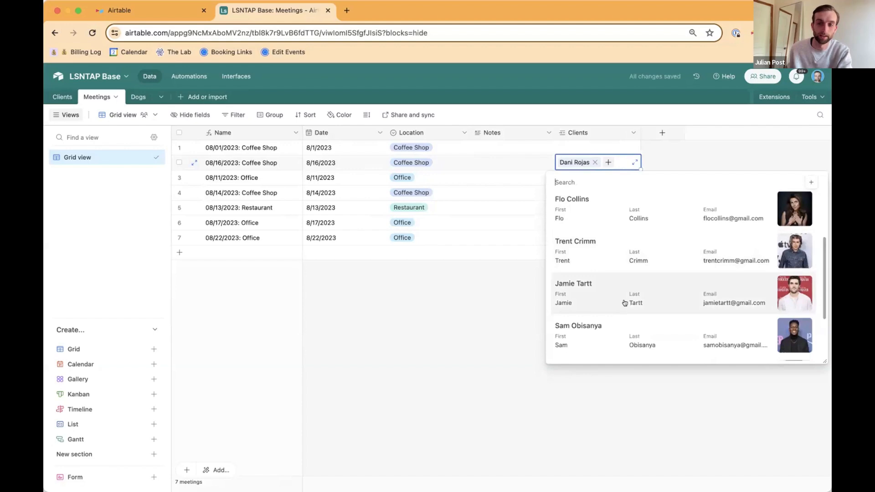
scroll(624, 302, "down", 2)
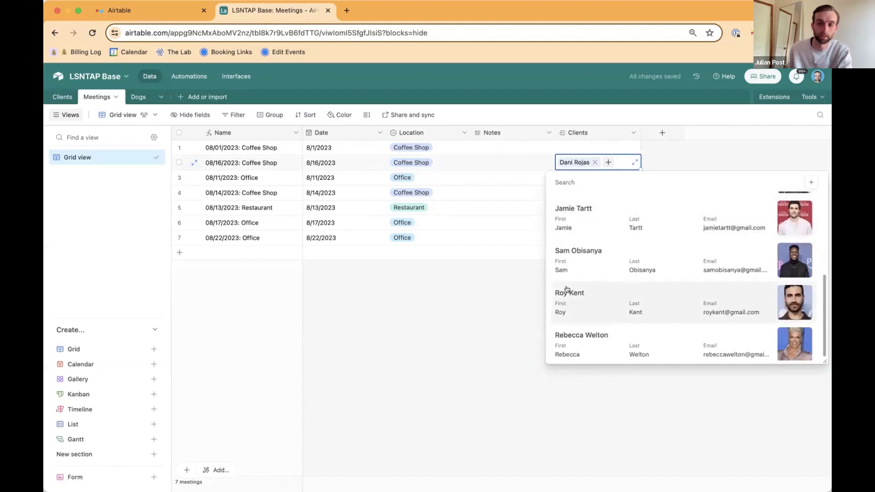
left_click(580, 268)
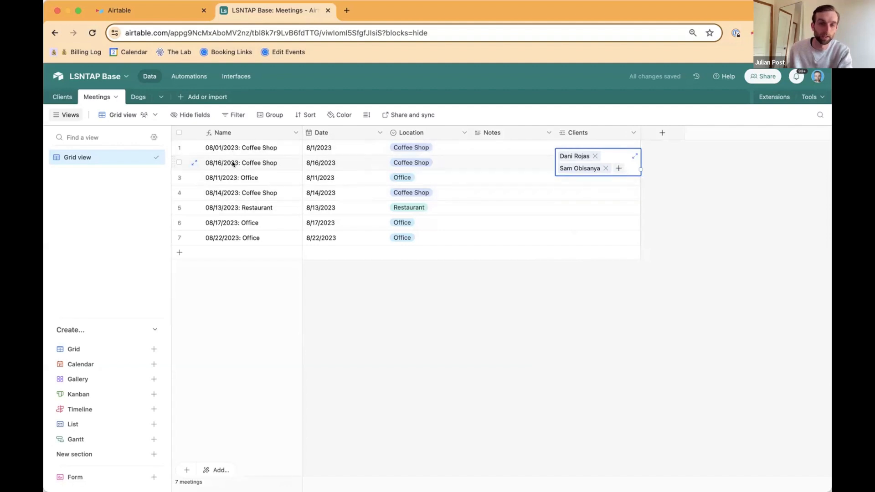
Step: In the Clients table, link the first client to the 08/13/2023: Restaurant and 08/17/2023: Office meetings, and review that client's linked meetings
left_click(52, 95)
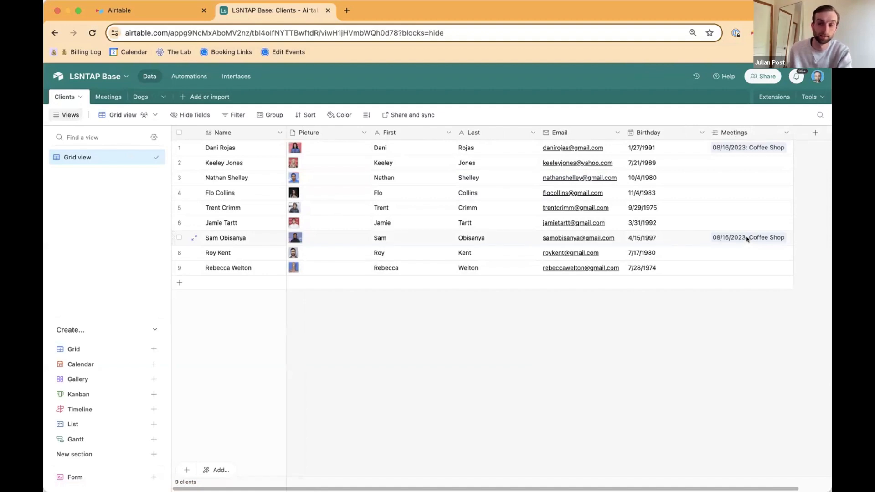
scroll(748, 238, "right", 1)
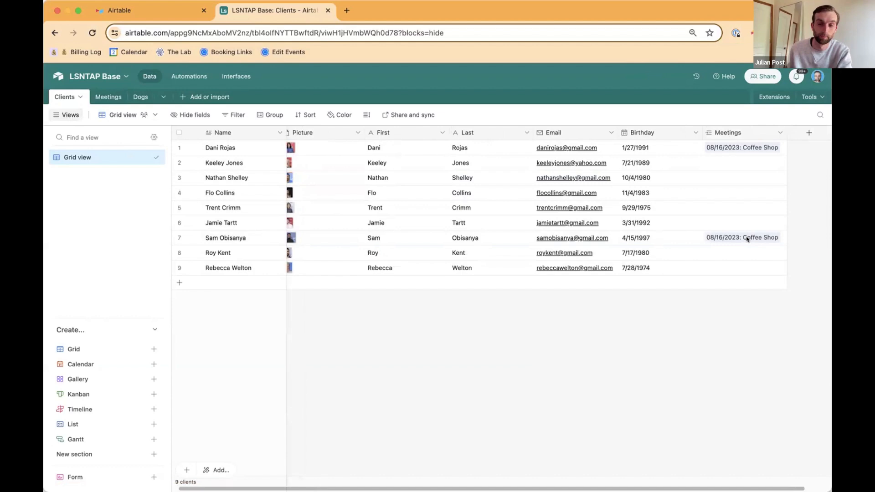
scroll(747, 238, "right", 3)
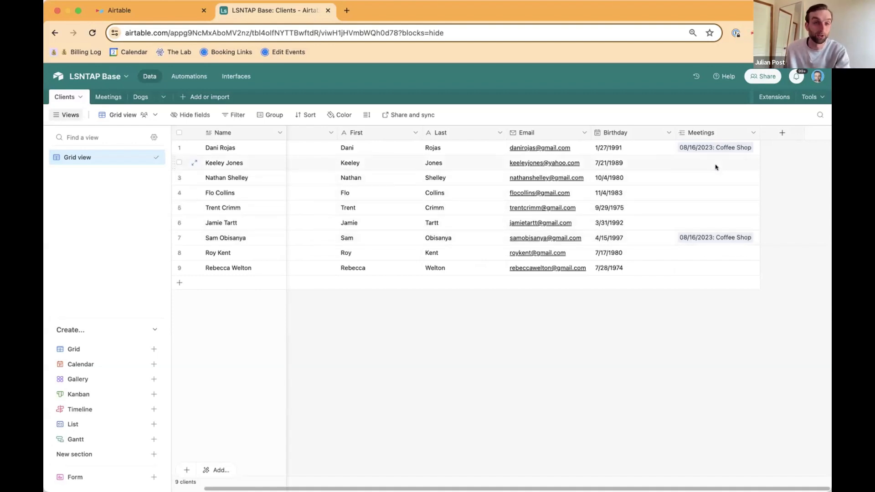
left_click(725, 154)
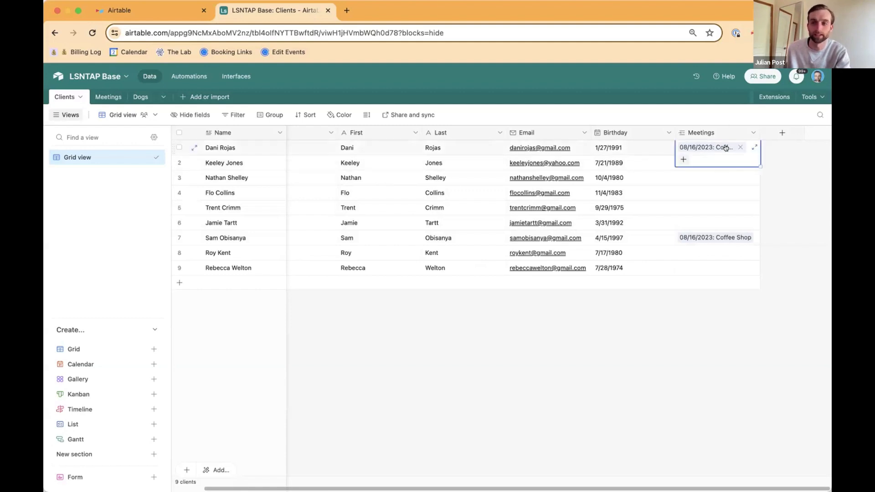
left_click(682, 161)
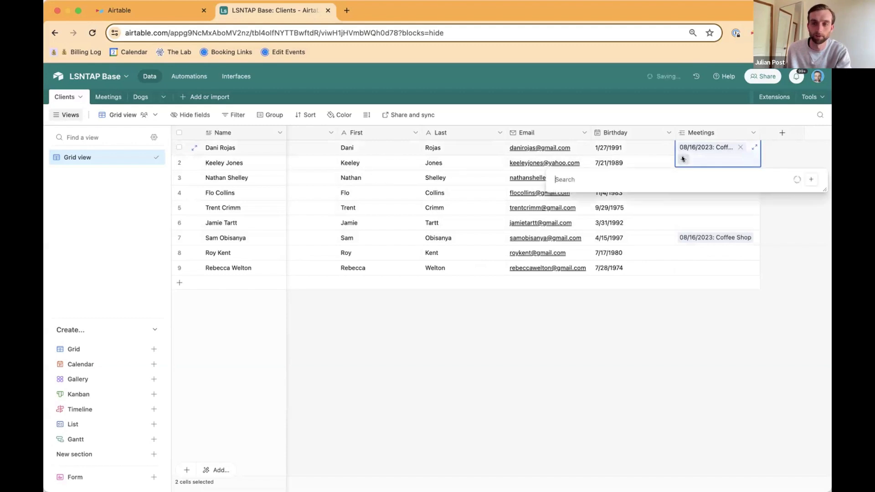
left_click(679, 325)
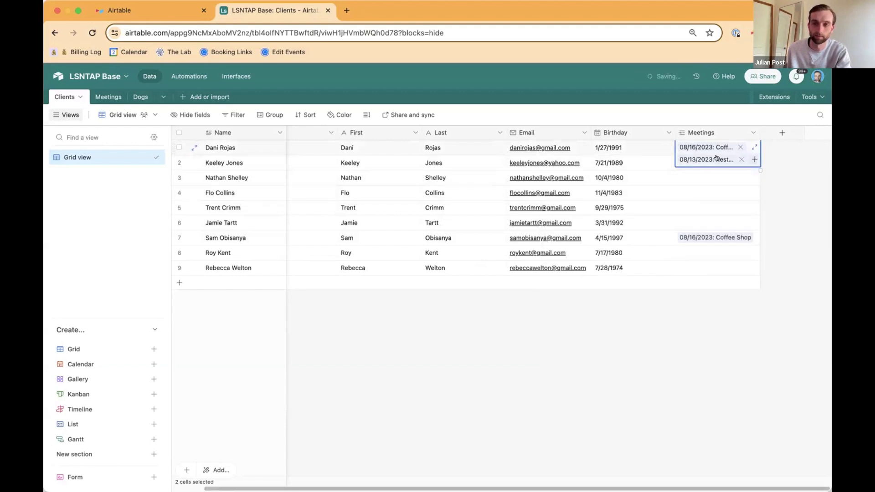
left_click(755, 159)
left_click(680, 342)
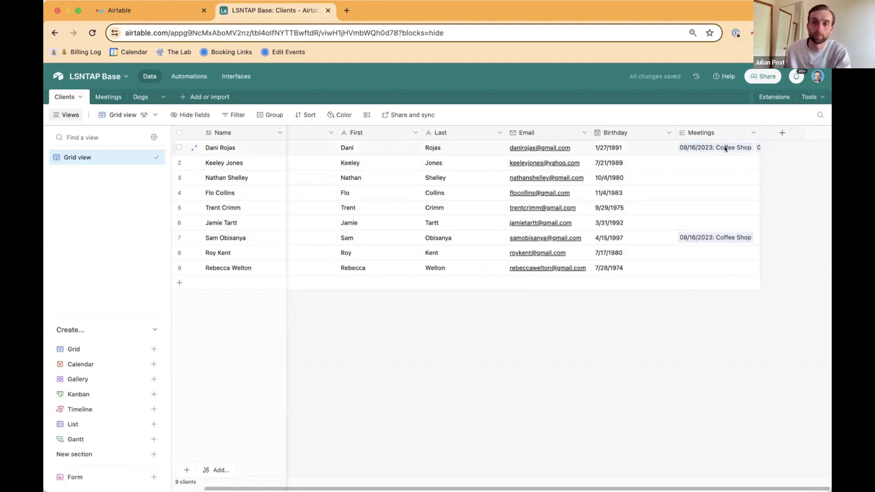
left_click(755, 146)
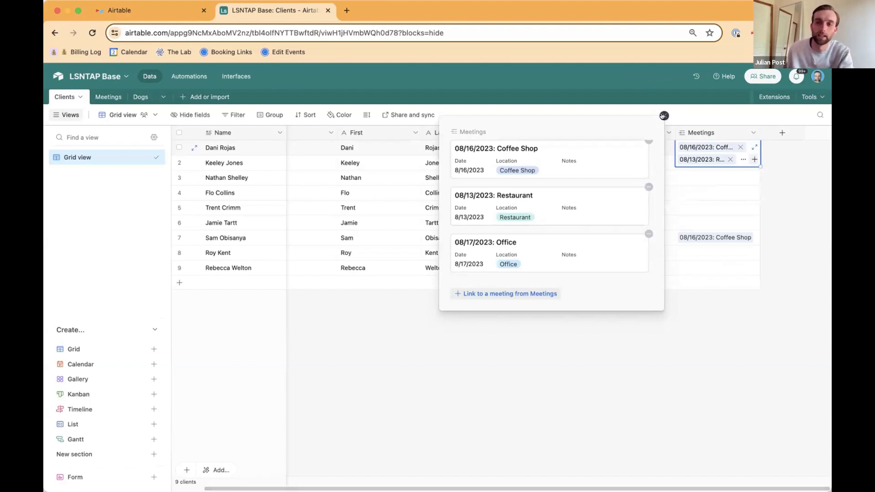
left_click(664, 116)
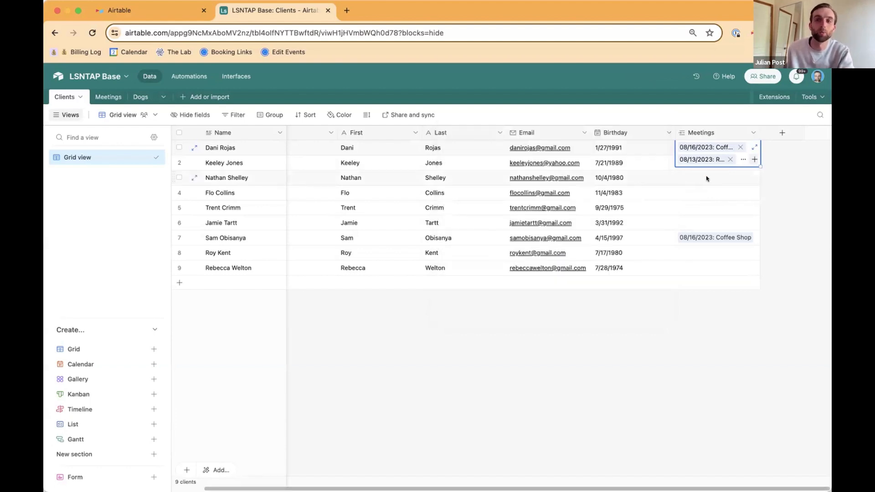
Step: Start a new Rollup field named Latest Meeting in the Clients table, after the Meetings field
left_click(790, 179)
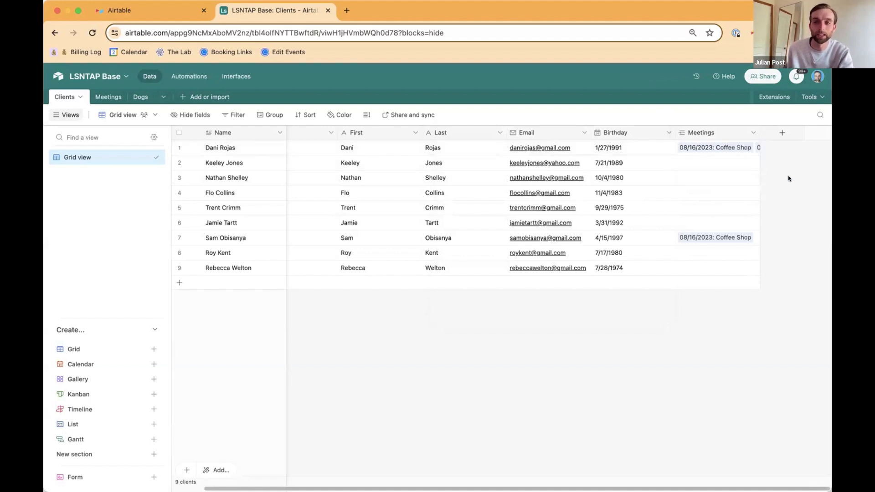
left_click(778, 134)
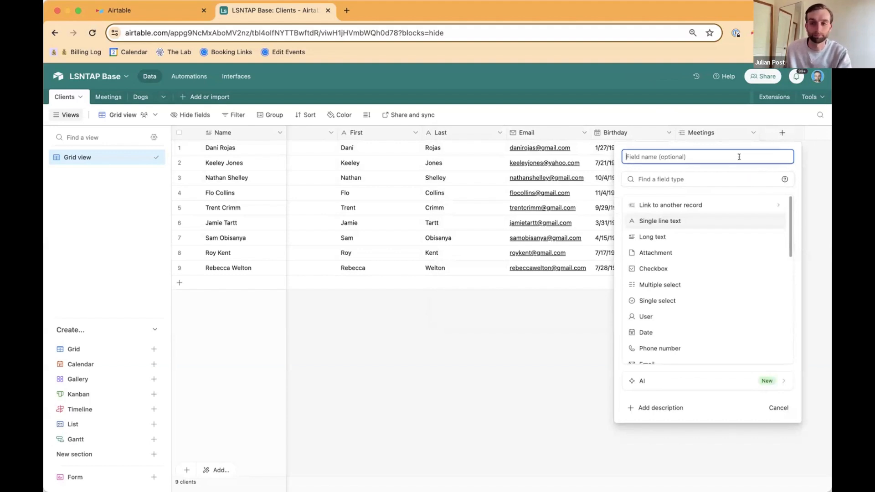
type("La")
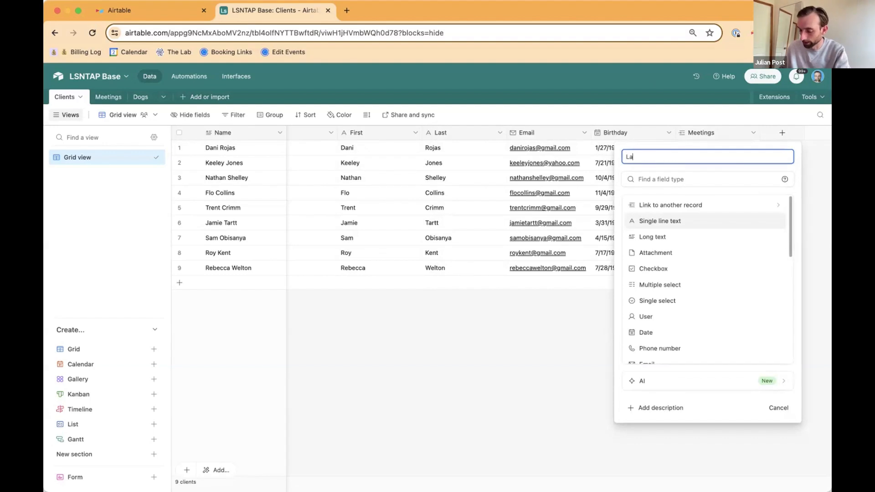
type("test Meeting")
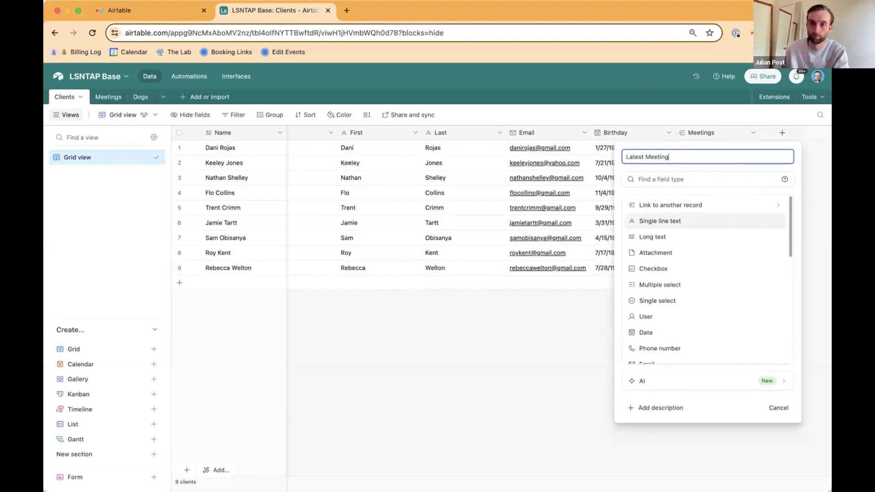
left_click(737, 180)
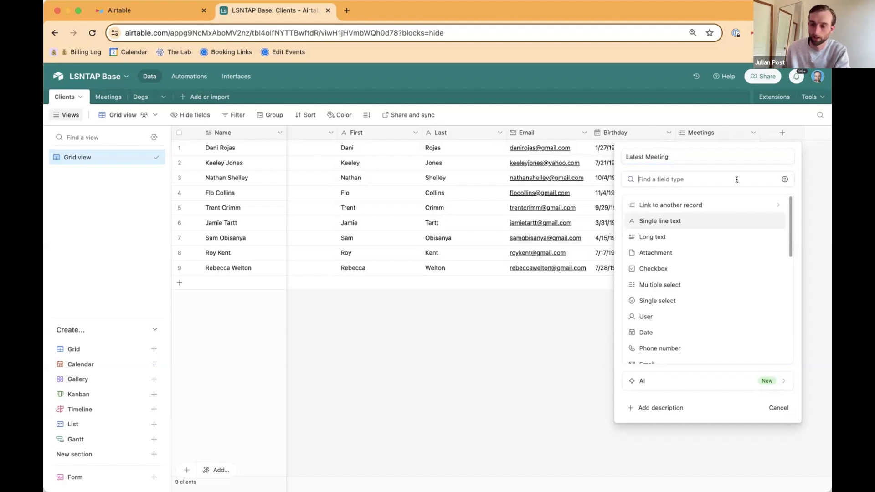
type("rol")
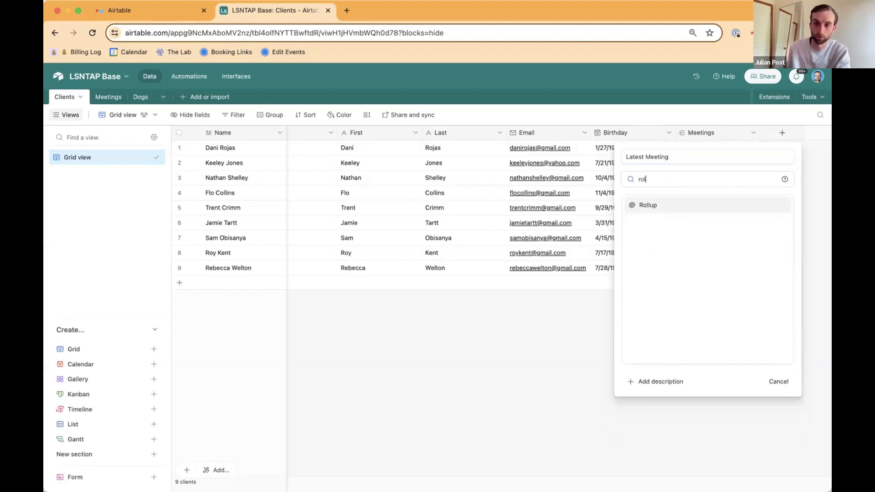
left_click(733, 207)
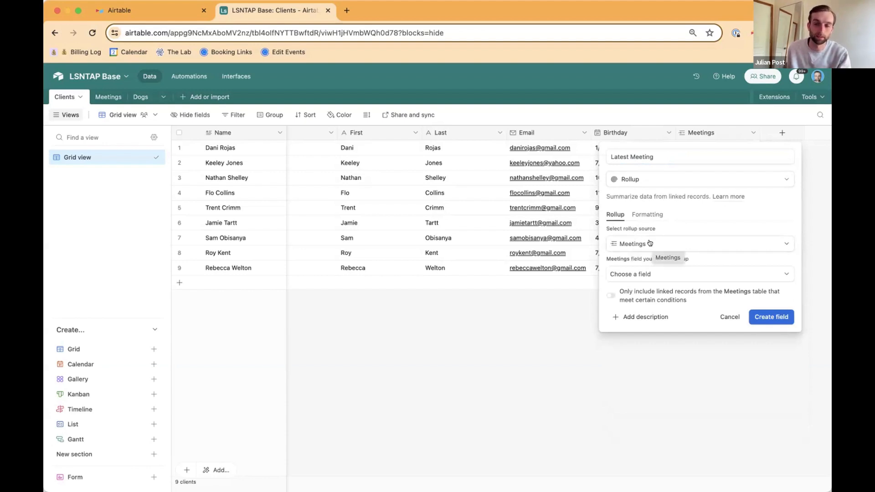
Step: Roll up the Date field of the linked meetings with the aggregation formula MAX(values) and create the field
left_click(663, 274)
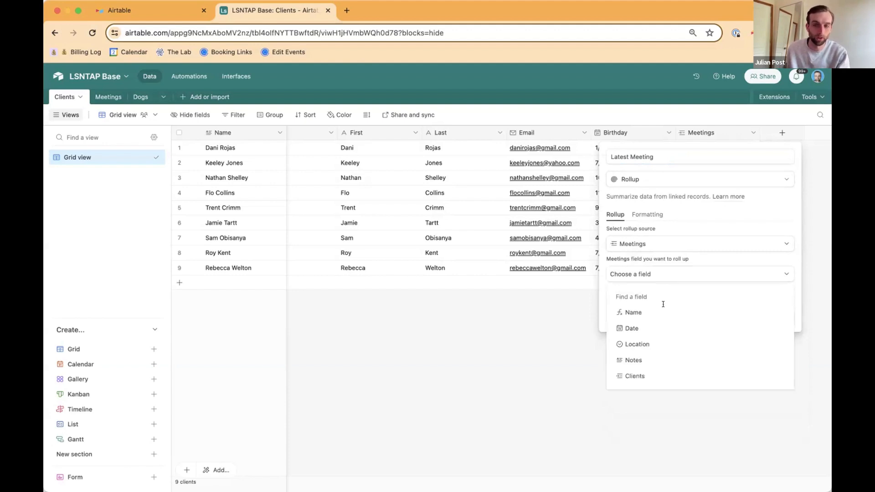
left_click(666, 327)
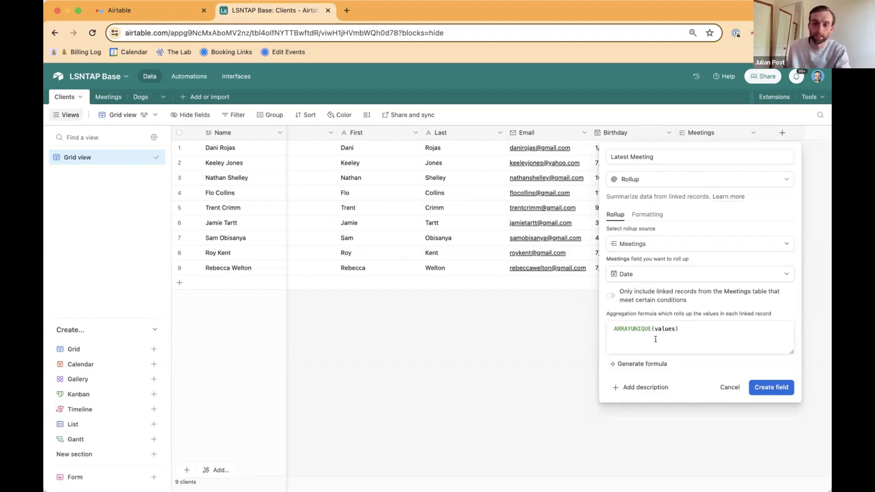
left_click(701, 329)
key("super+a")
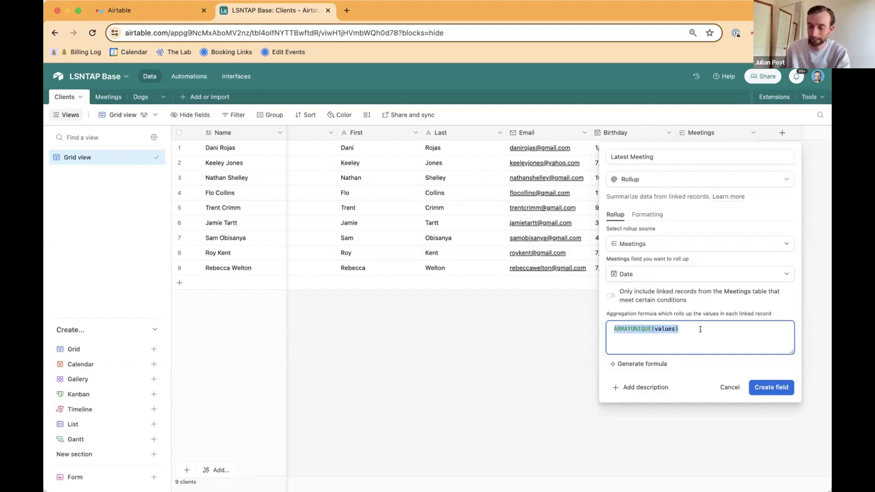
type("max")
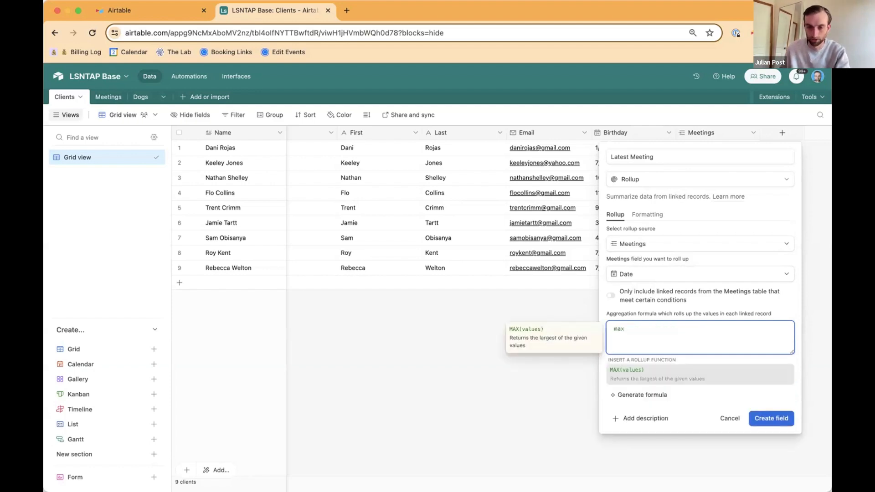
left_click(725, 373)
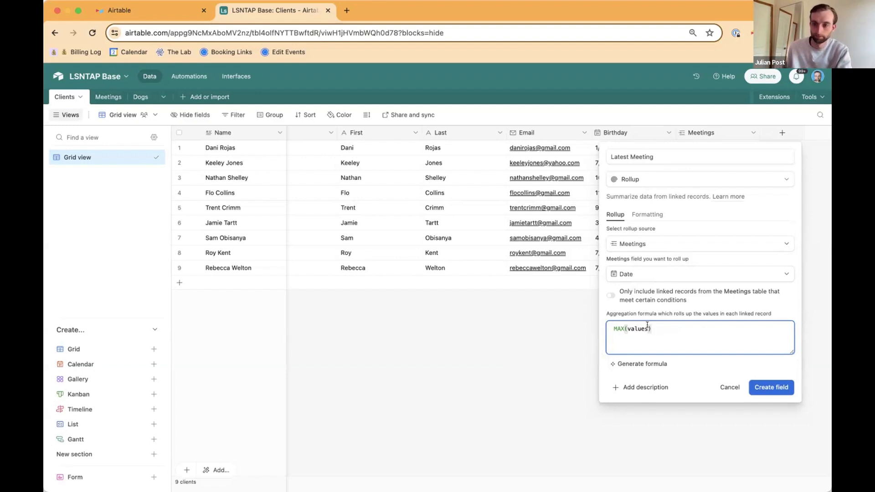
left_click(772, 387)
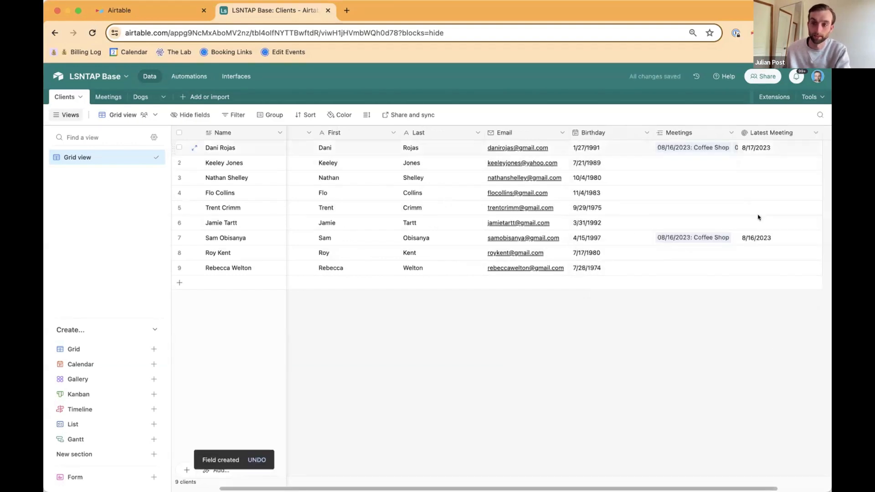
Step: Review the dates of the first client's linked meetings against the Latest Meeting value
left_click(706, 149)
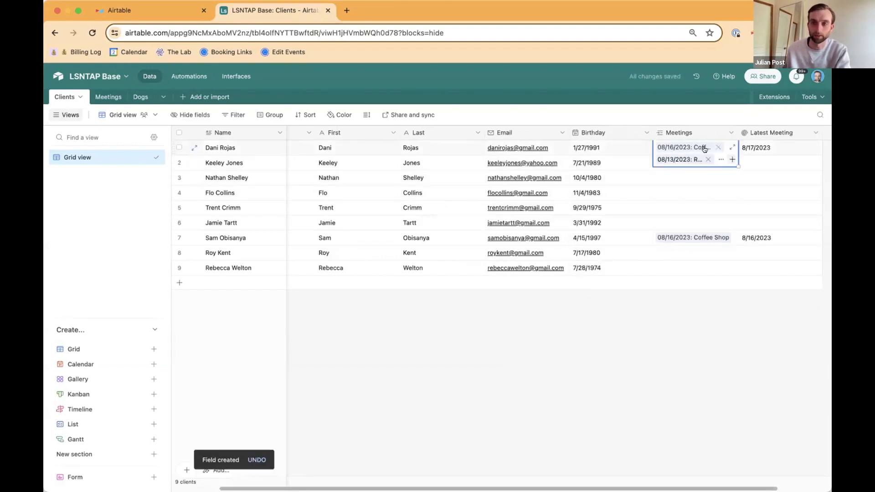
left_click(731, 147)
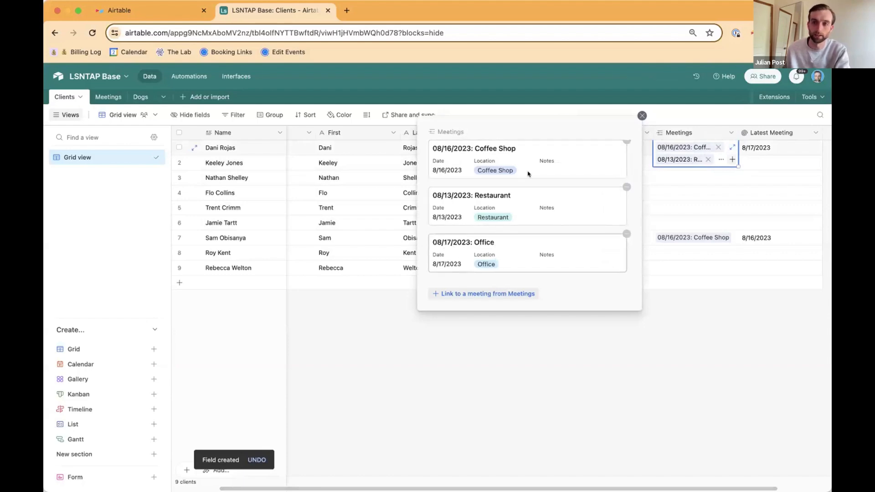
left_click(738, 346)
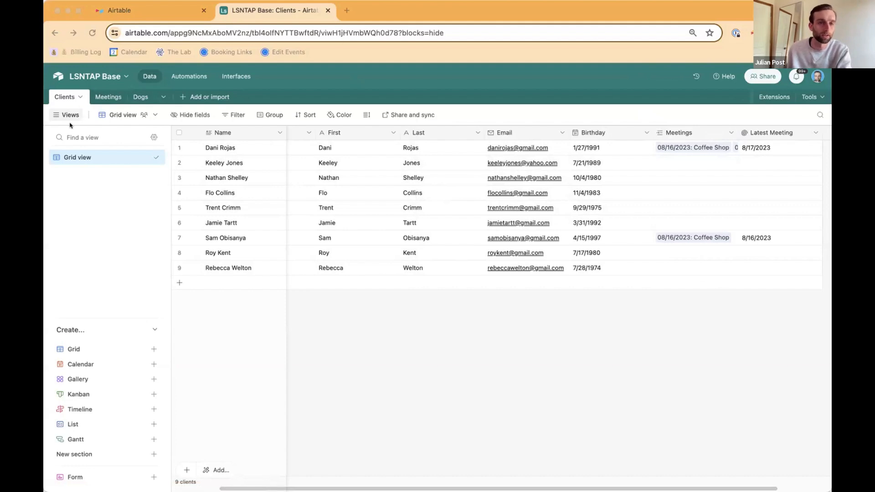
Step: In the Meetings table, create a collaborative grid view named Coffee Shop Meetings
left_click(104, 97)
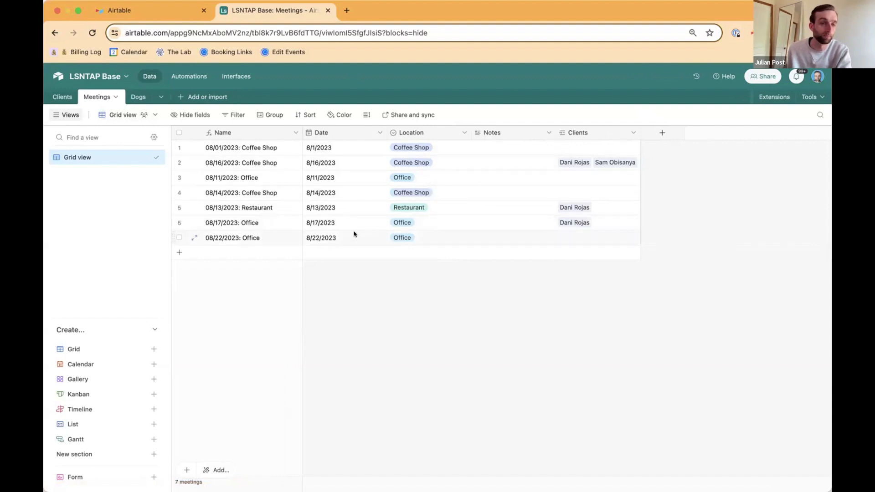
mouse_move(110, 366)
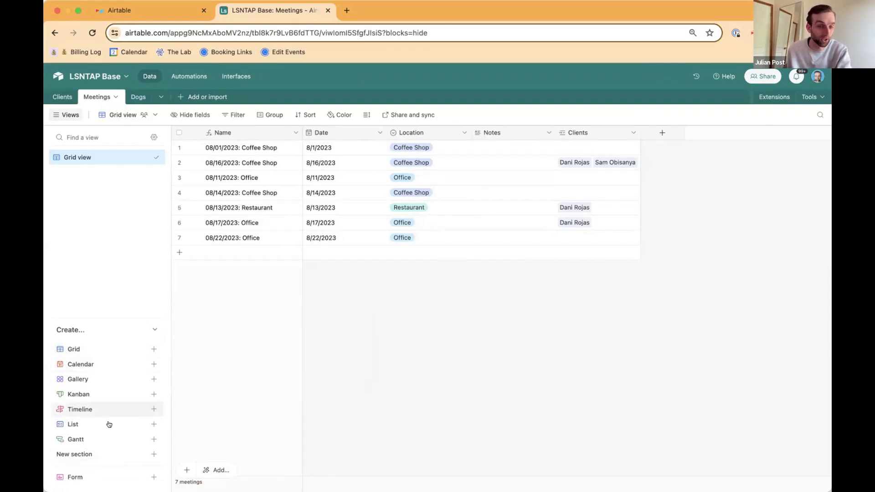
mouse_move(108, 347)
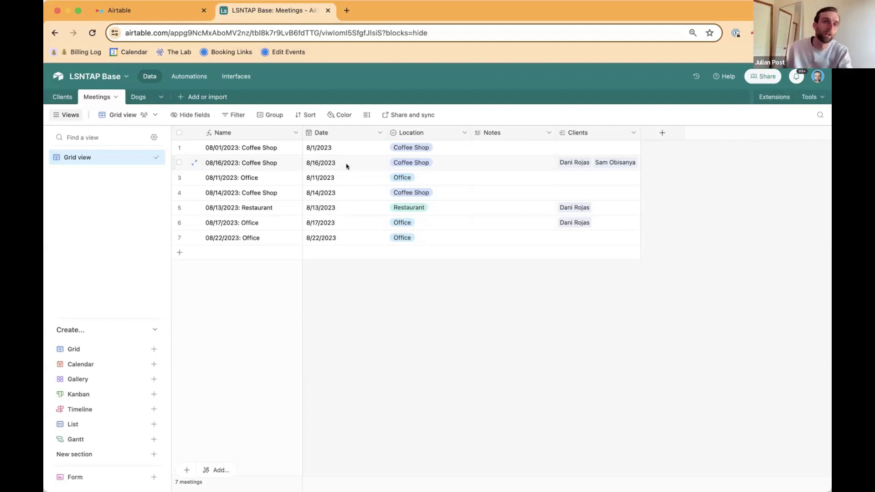
left_click(100, 351)
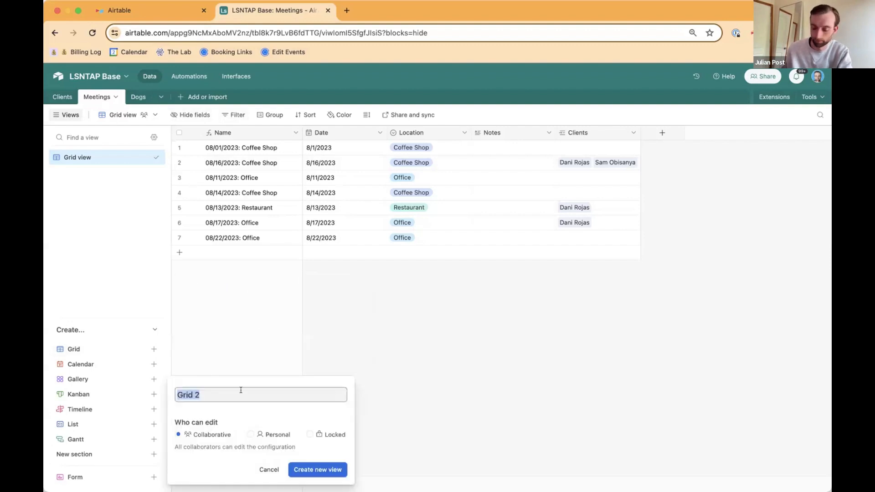
type("Coffee")
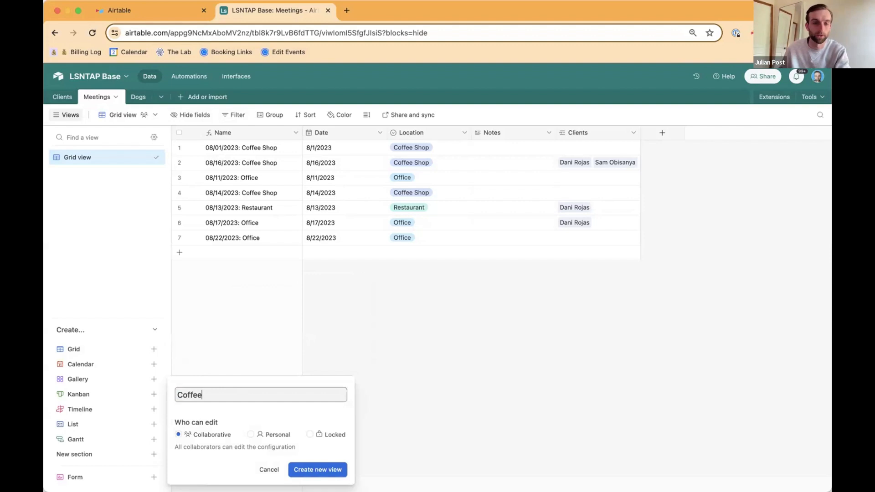
type(" Shop")
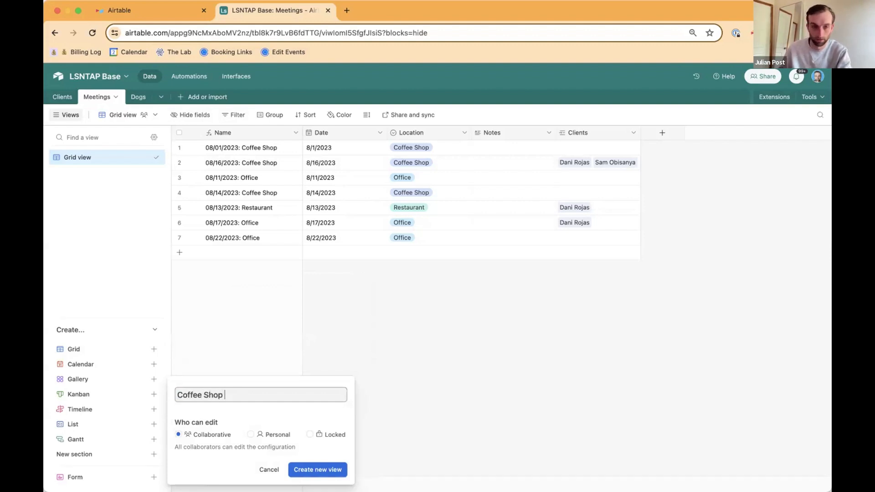
type(" Meetiings")
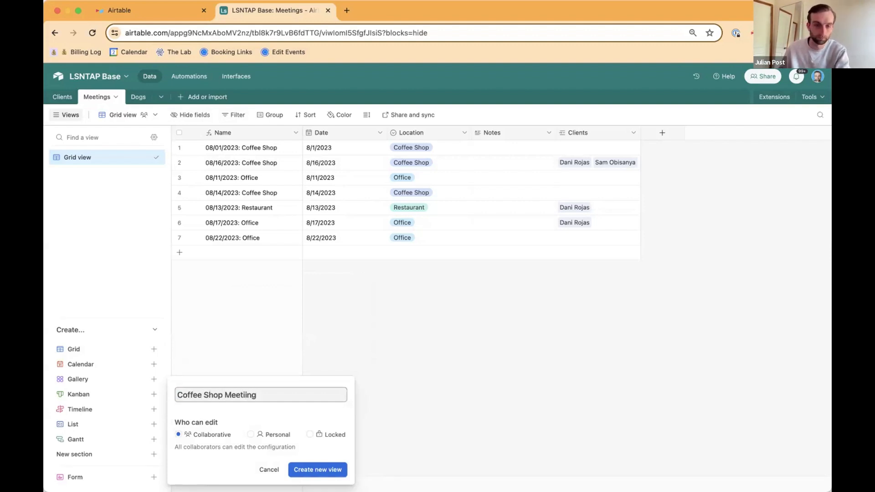
key("BackSpace")
key("BackSpace")
key("BackSpace")
key("BackSpace")
type("ngs")
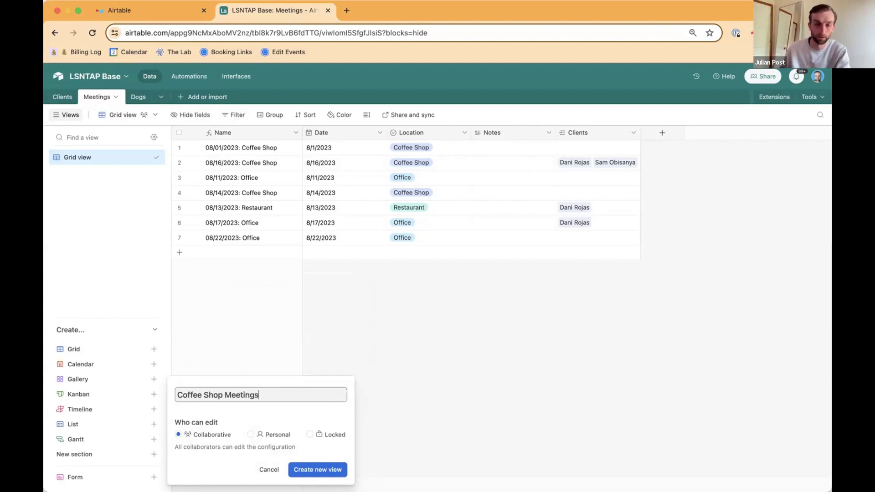
left_click(307, 467)
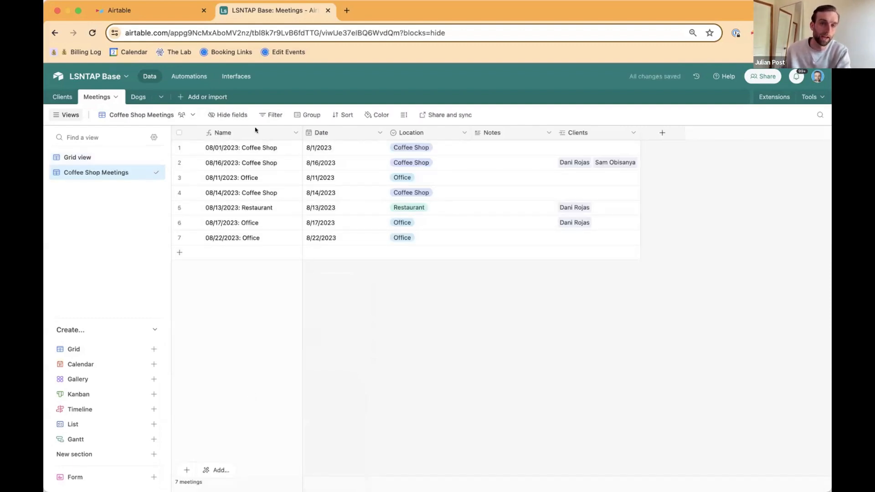
Step: Filter the Coffee Shop Meetings view to show only meetings where Location is Coffee Shop
left_click(275, 116)
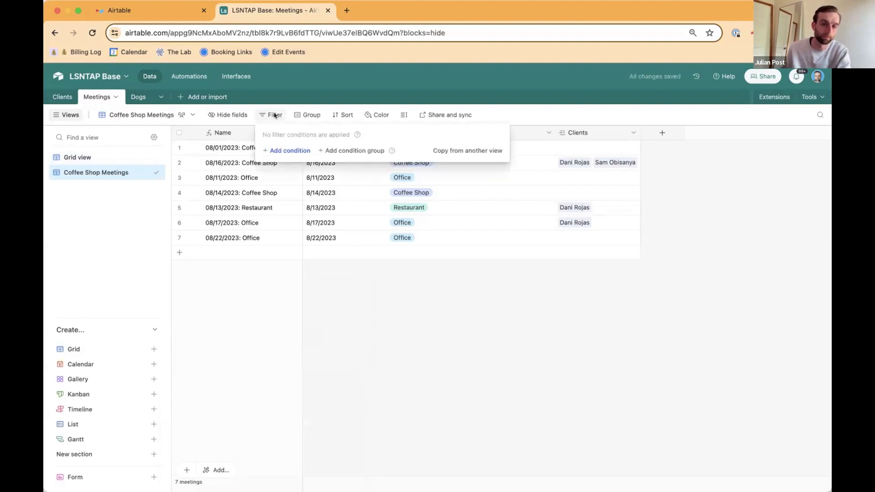
left_click(288, 151)
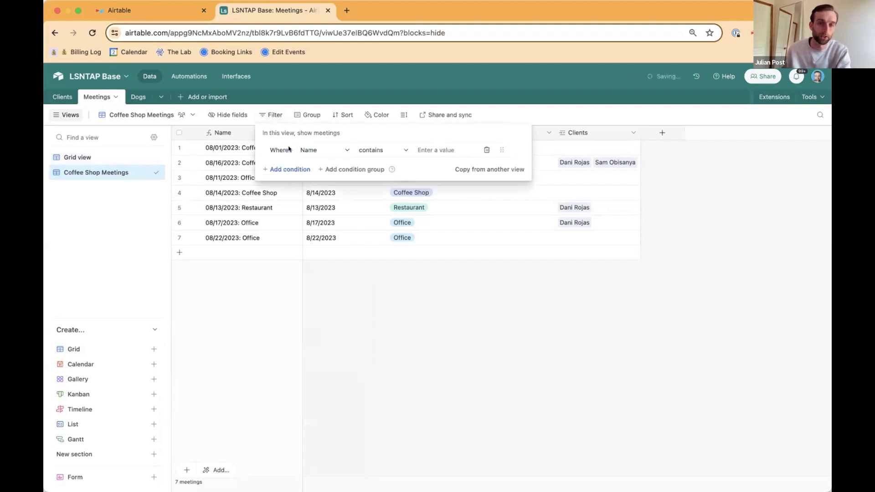
left_click(321, 150)
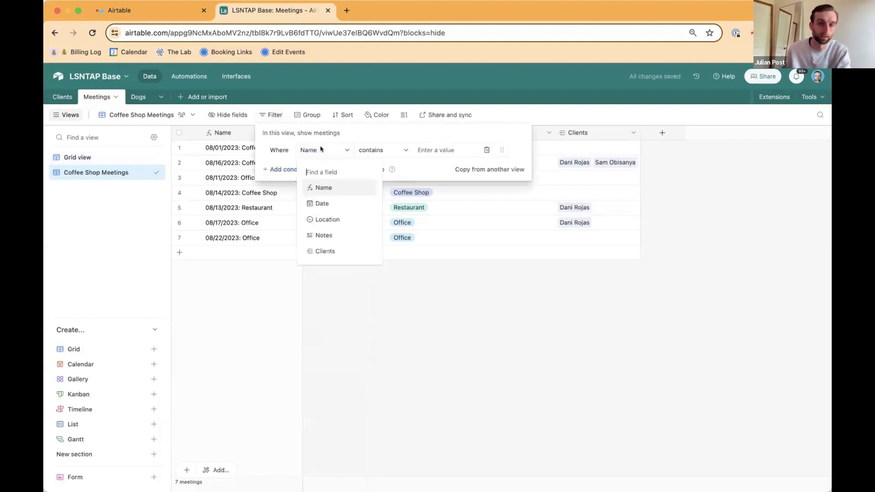
left_click(354, 221)
left_click(449, 152)
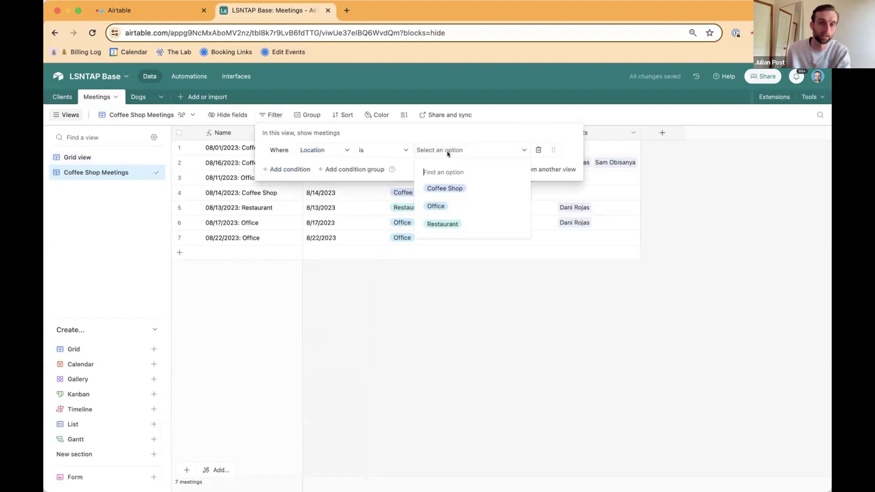
left_click(444, 187)
left_click(464, 232)
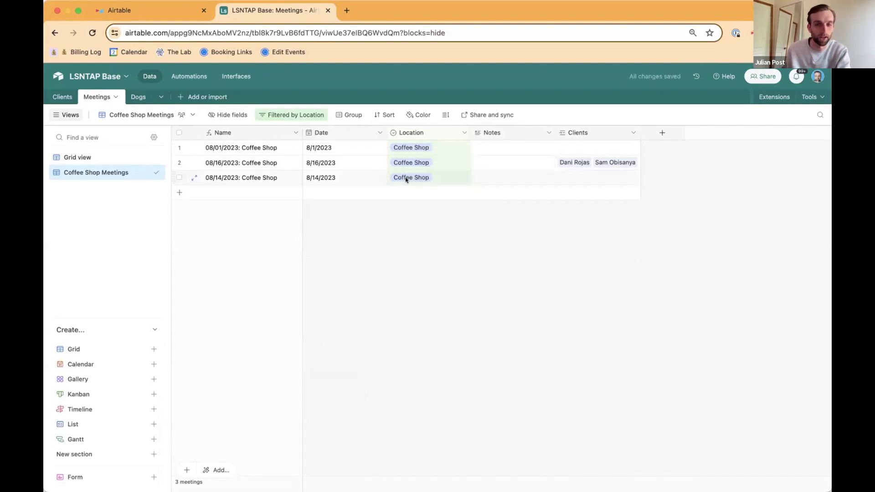
Step: Compare Grid view with the Coffee Shop Meetings view, and in the filtered view change the 08/14/2023 meeting's location to Office
left_click(76, 158)
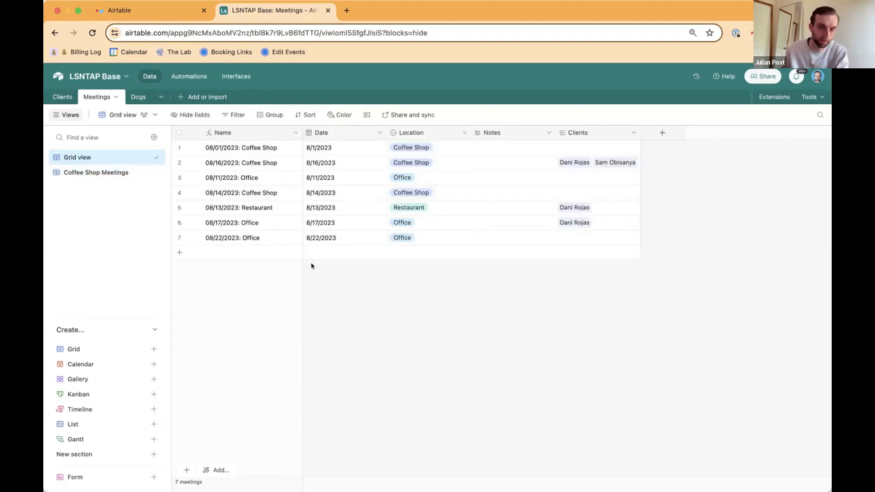
left_click(73, 172)
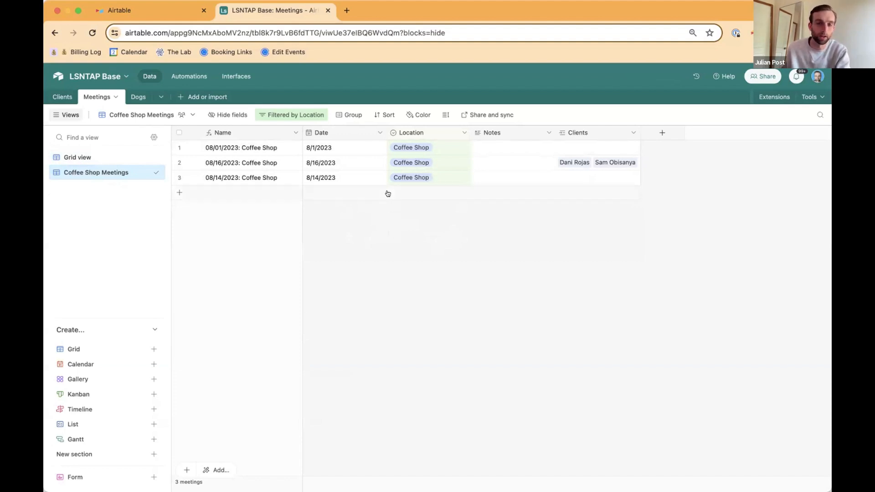
left_click(409, 177)
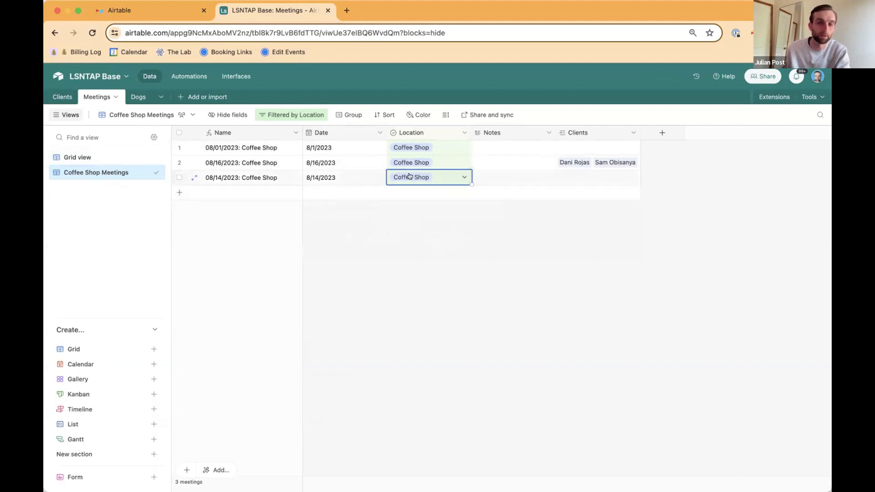
left_click(413, 176)
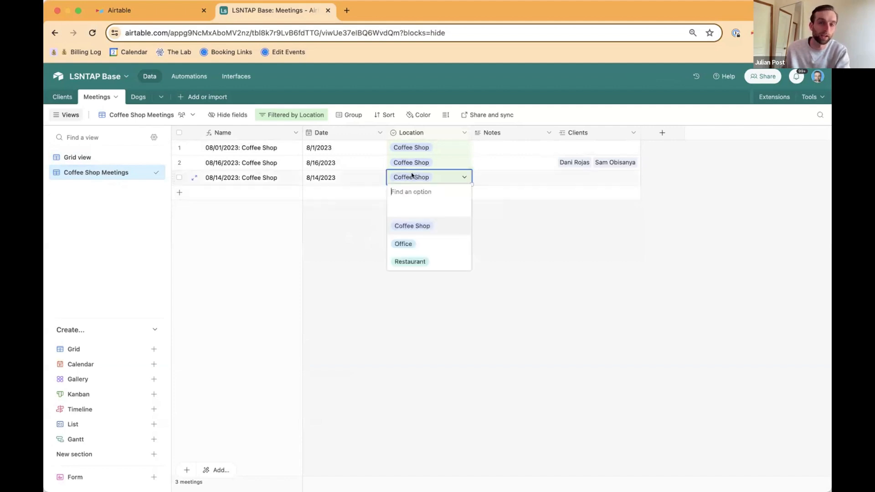
left_click(411, 244)
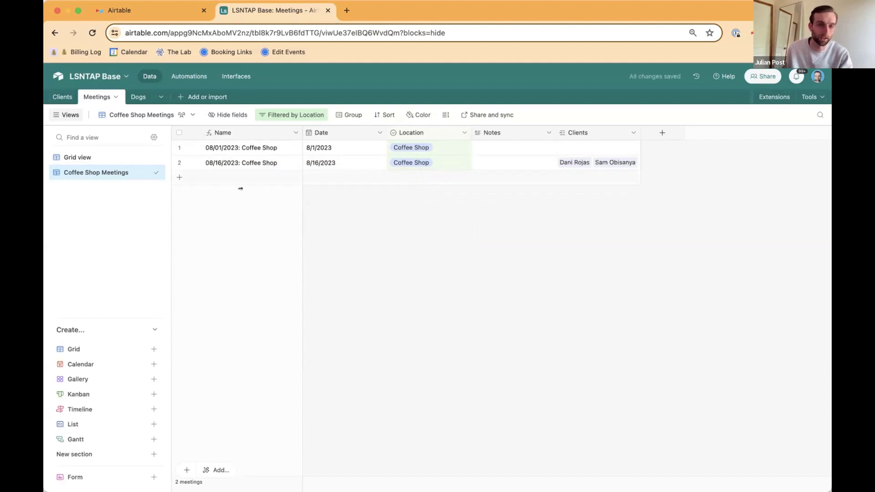
Step: In the Meetings table's Grid view, start a new Rollup field named Client Email Addresses
left_click(75, 157)
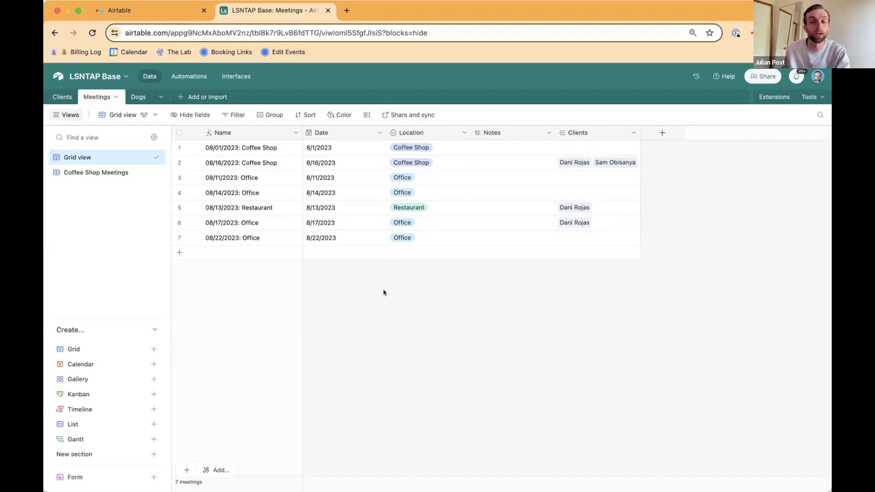
left_click(661, 132)
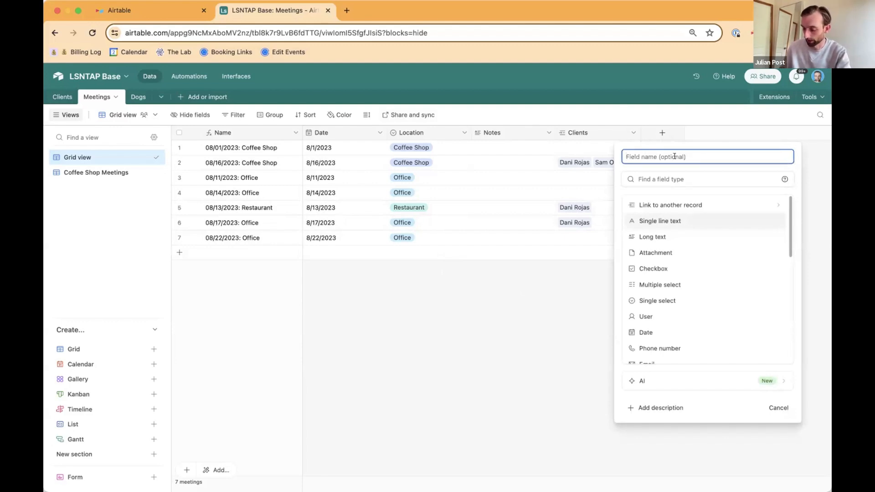
type("Clien")
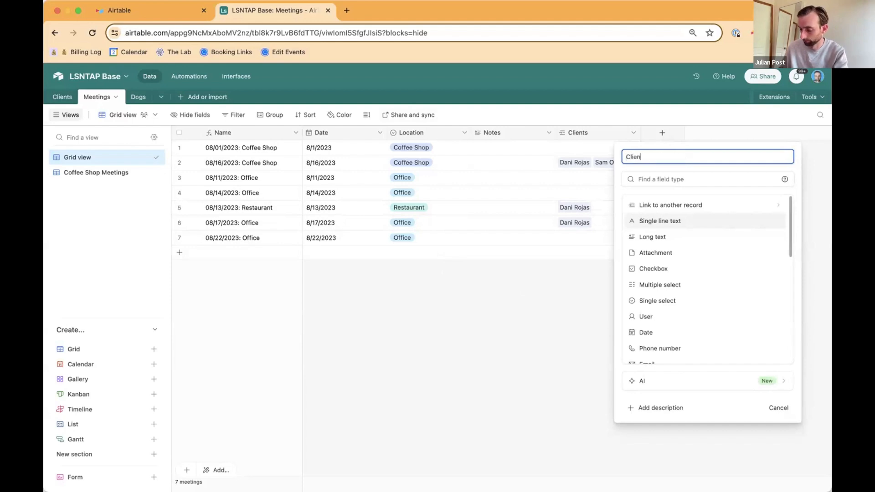
type("t Email Addresses")
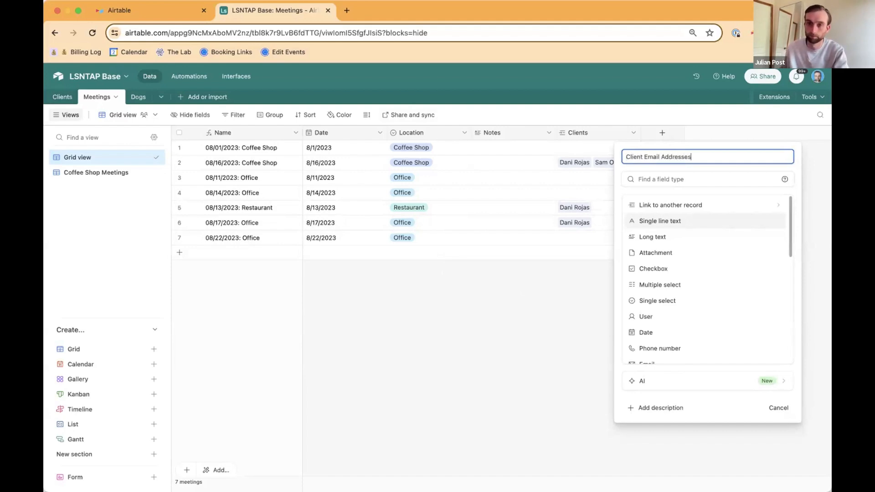
left_click(682, 179)
type("r")
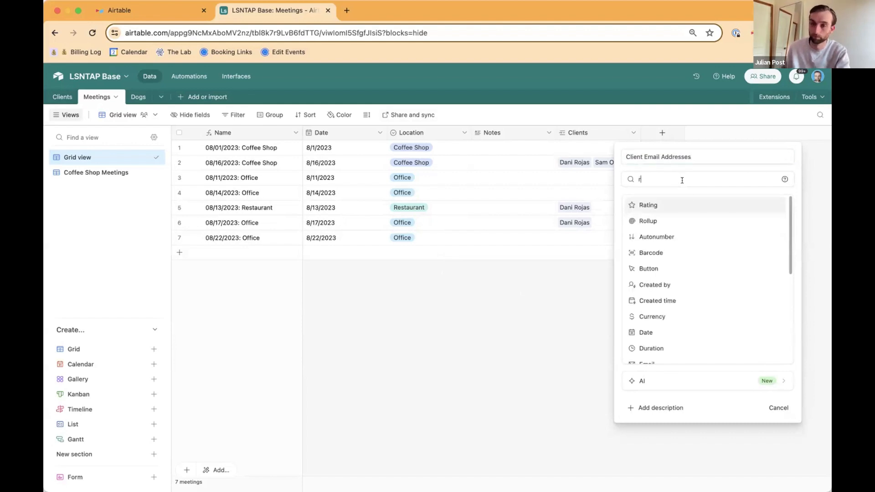
left_click(689, 219)
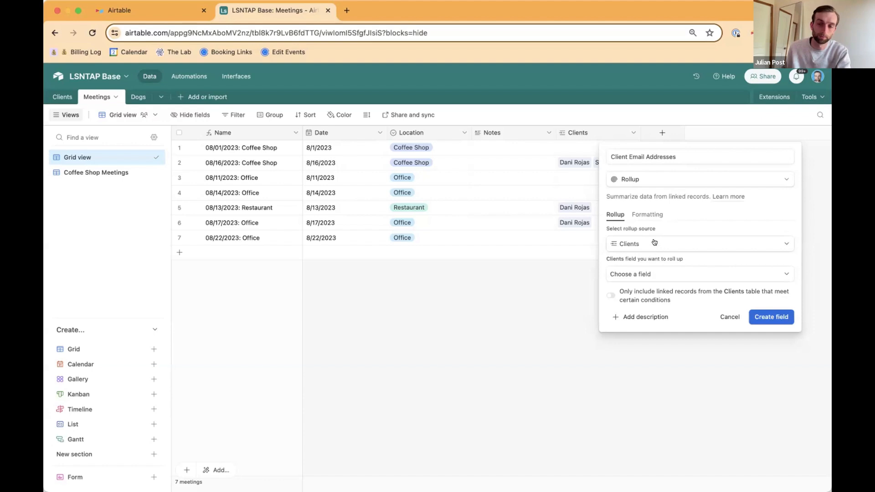
Step: Roll up the Email field from Clients with ARRAYUNIQUE(values), create the field and widen its column to fit the addresses
left_click(658, 274)
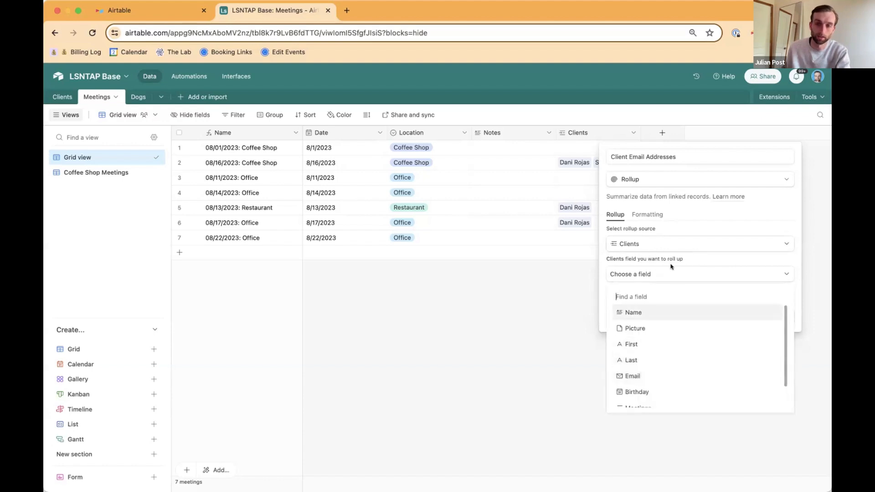
left_click(670, 258)
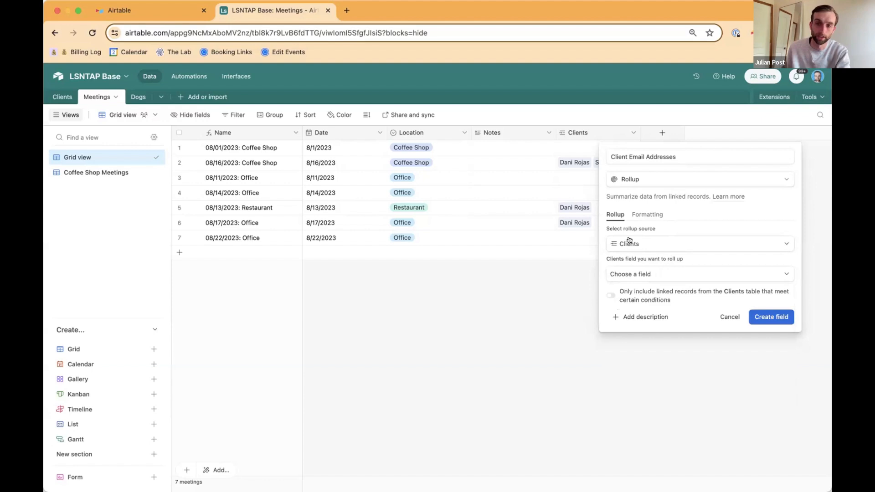
left_click(641, 274)
left_click(684, 370)
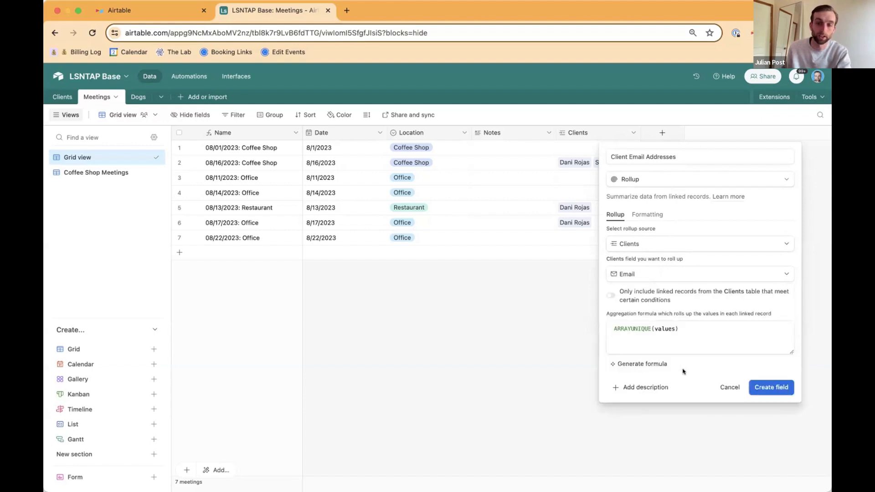
left_click(696, 339)
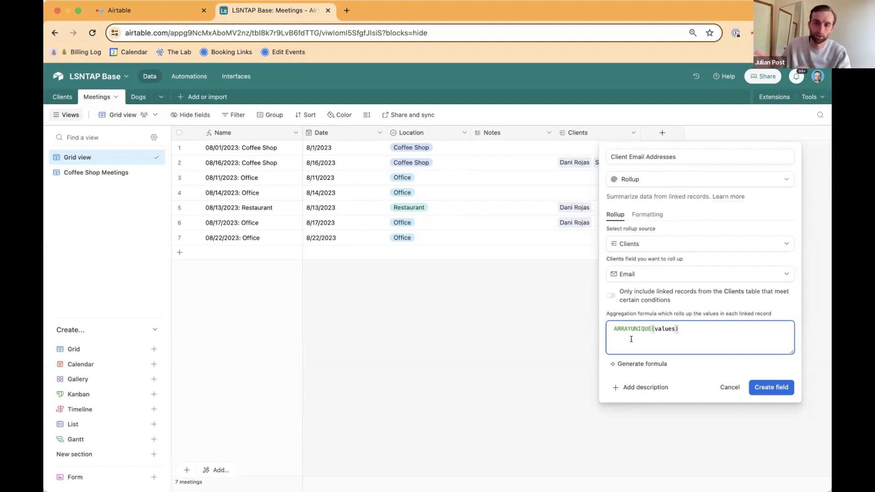
left_click(770, 386)
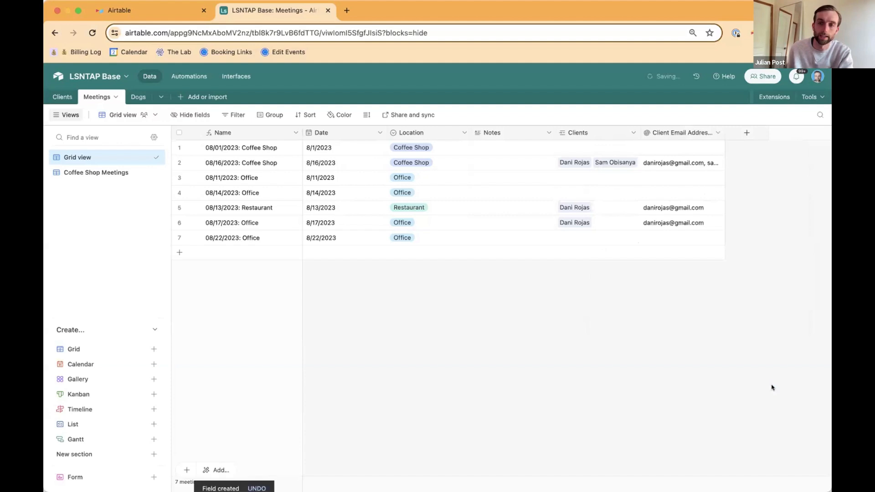
left_click_drag(733, 124, 805, 128)
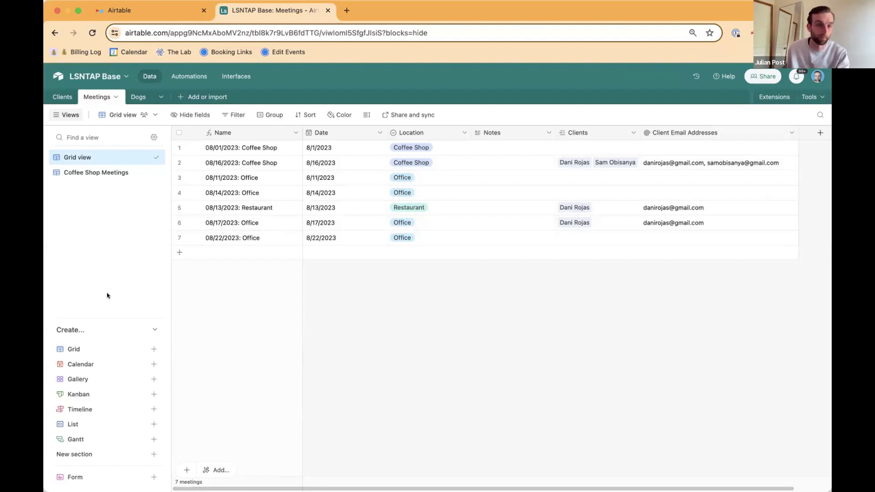
Step: Create a collaborative calendar view named Calendar for the meetings, based on the Date field
mouse_move(98, 367)
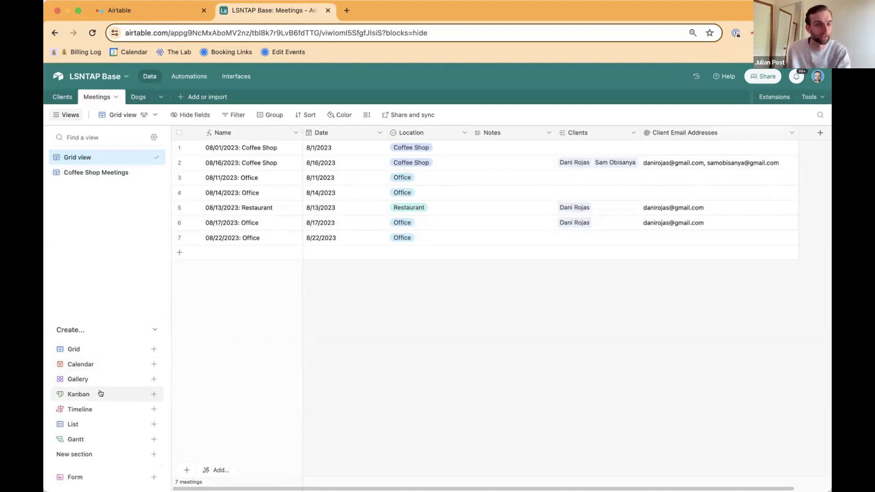
mouse_move(100, 393)
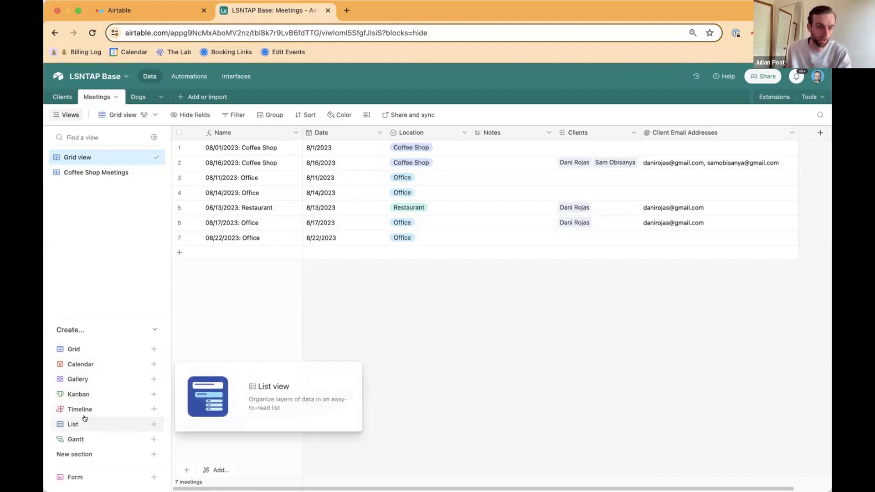
mouse_move(84, 411)
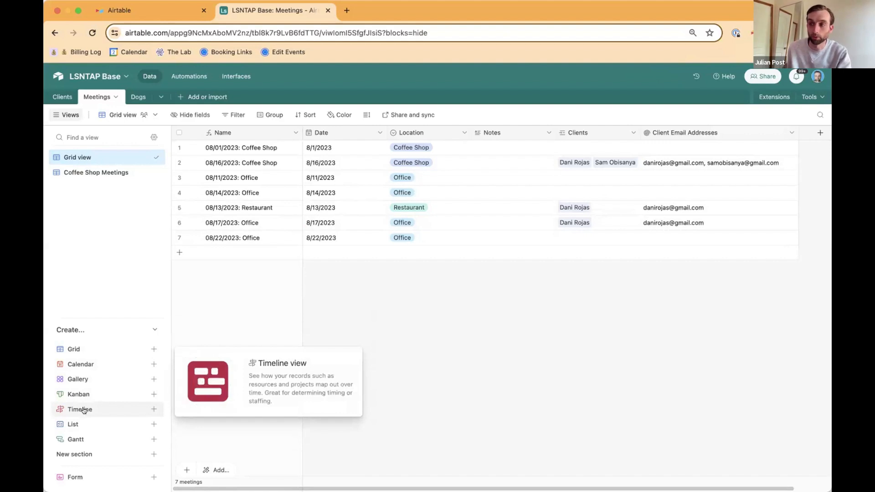
left_click(89, 365)
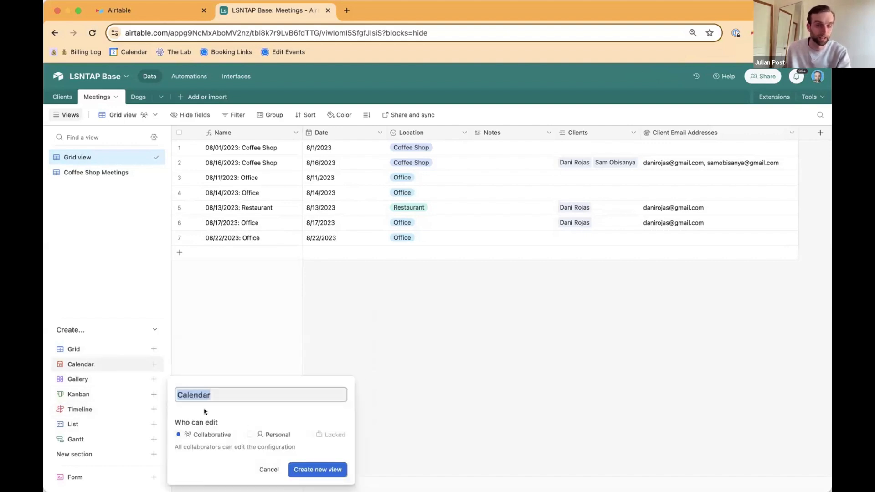
left_click(318, 469)
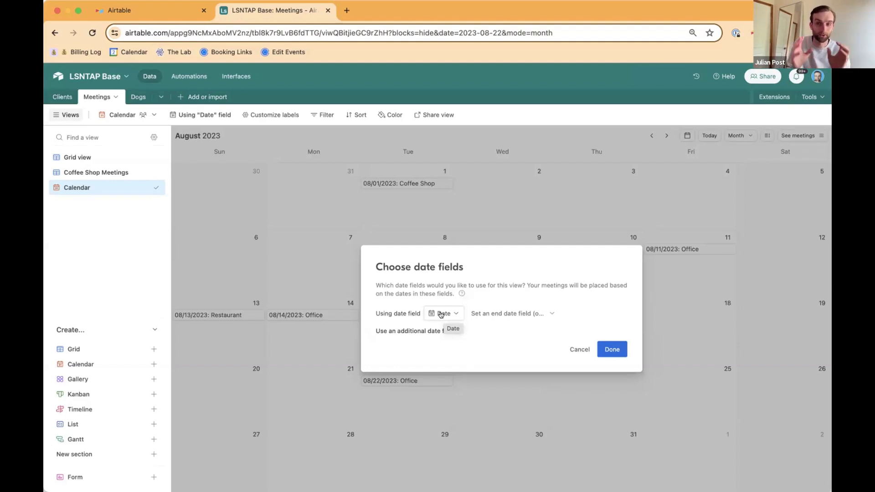
left_click(609, 351)
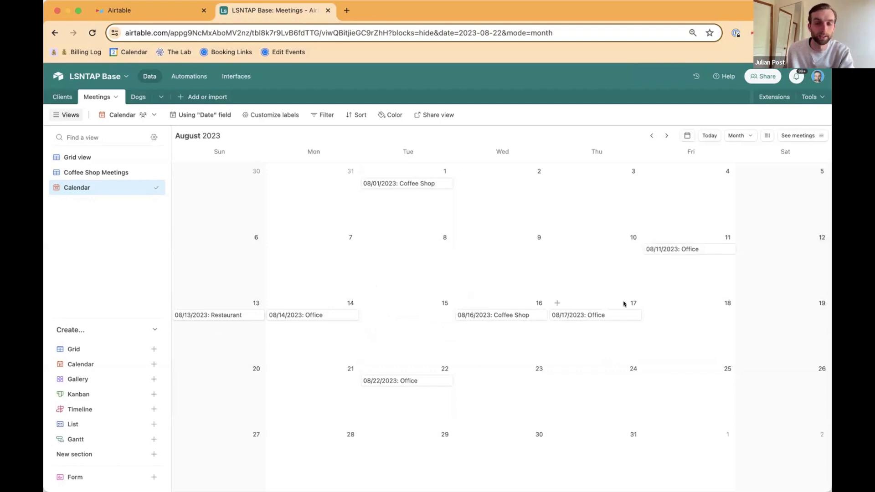
Step: Add Client Email Addresses to the calendar's meeting labels and check the details of the 08/01/2023 and 08/16/2023 meetings
left_click(410, 183)
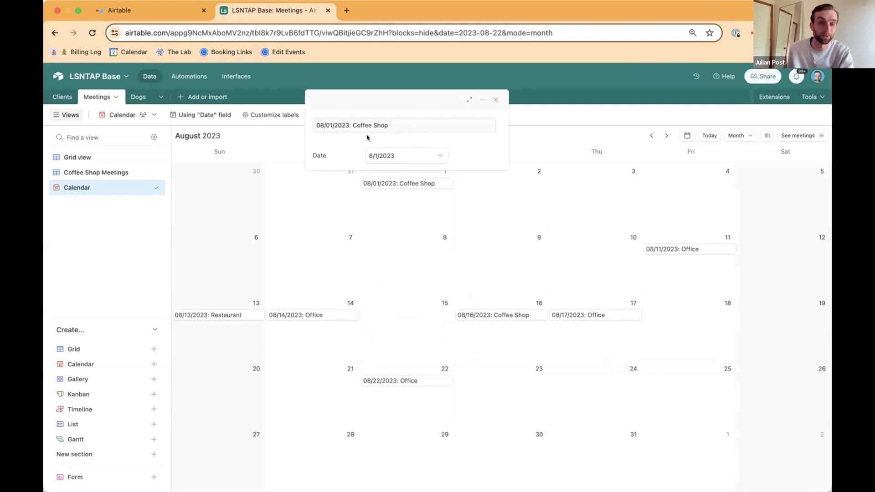
left_click(389, 206)
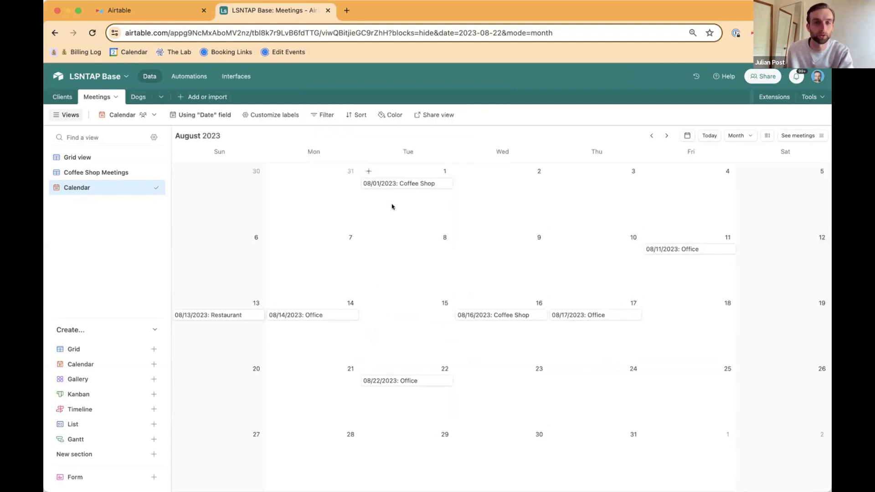
left_click(260, 116)
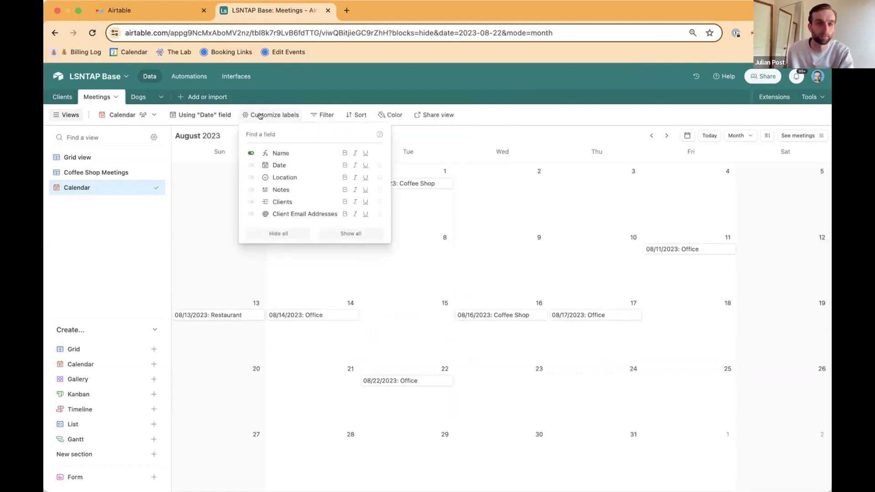
left_click(294, 211)
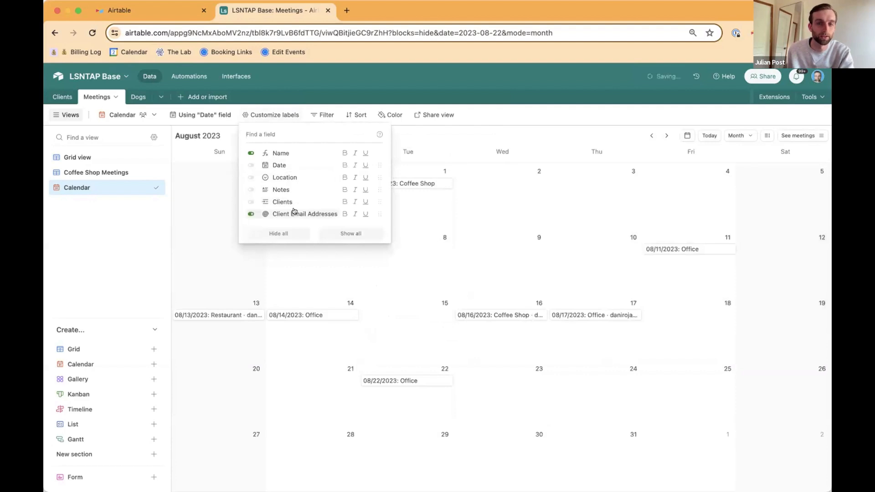
left_click(407, 185)
left_click(406, 183)
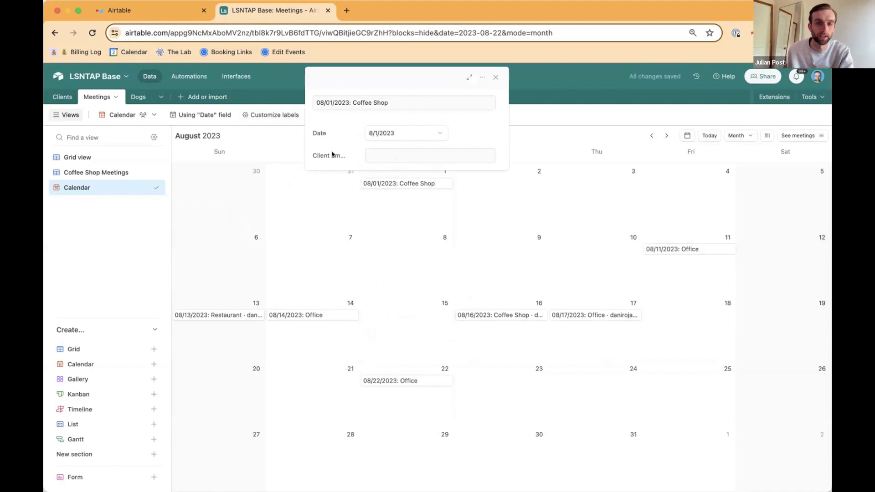
left_click(500, 316)
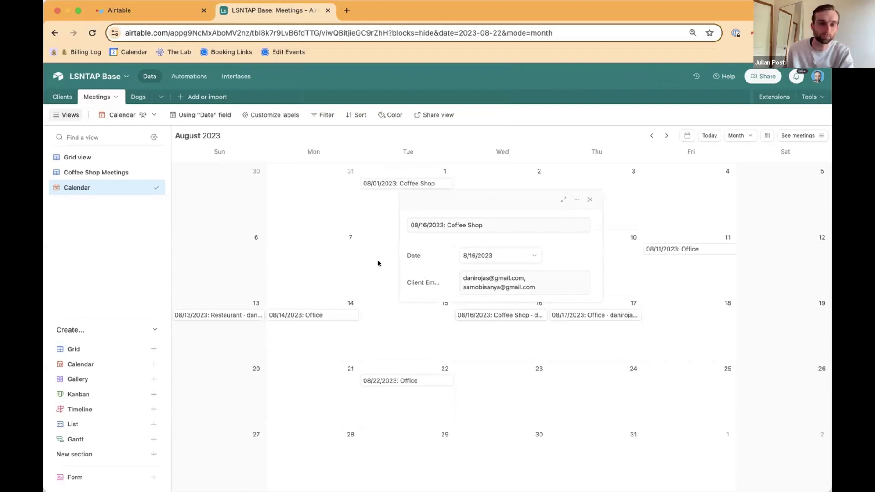
left_click(329, 205)
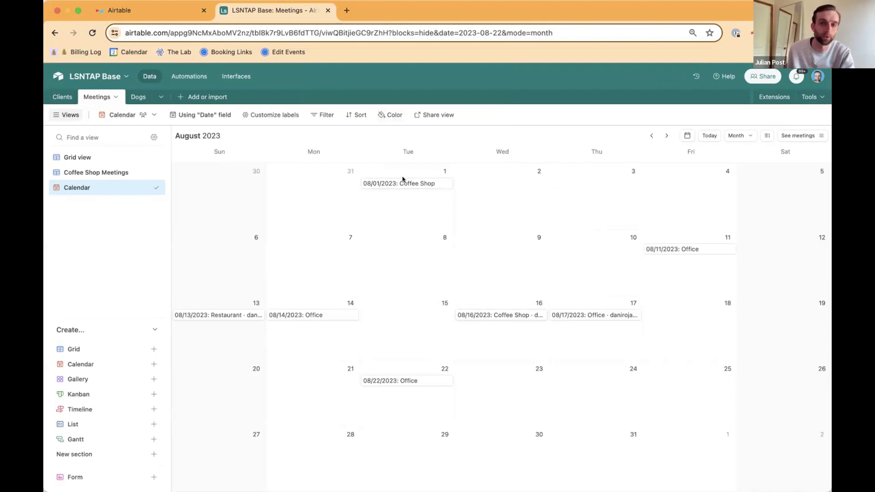
Step: Color the calendar's meetings according to the Location select field
left_click(390, 115)
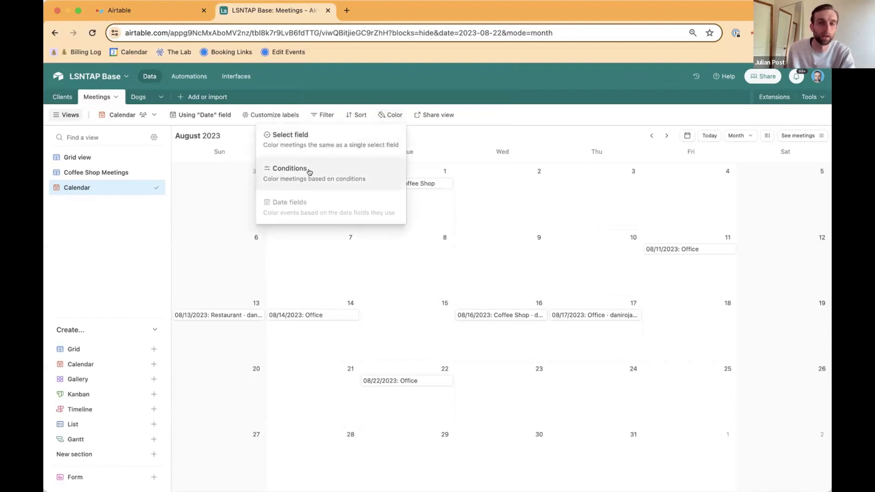
left_click(308, 144)
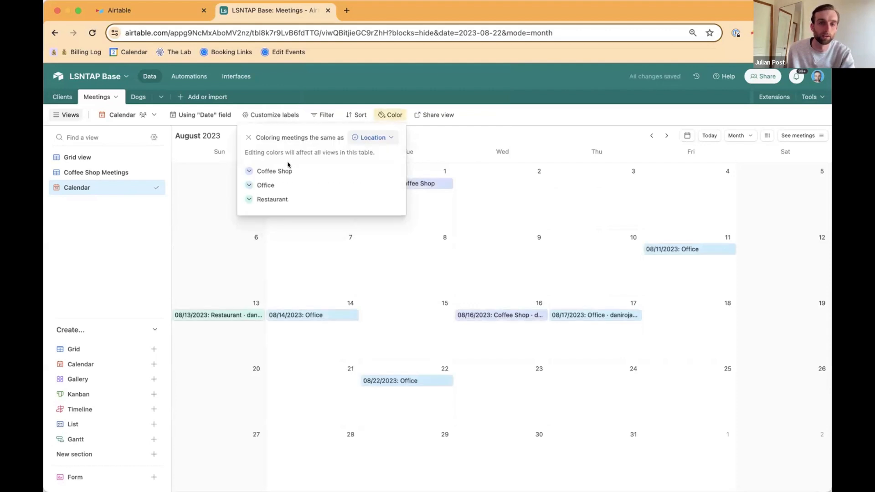
left_click(332, 248)
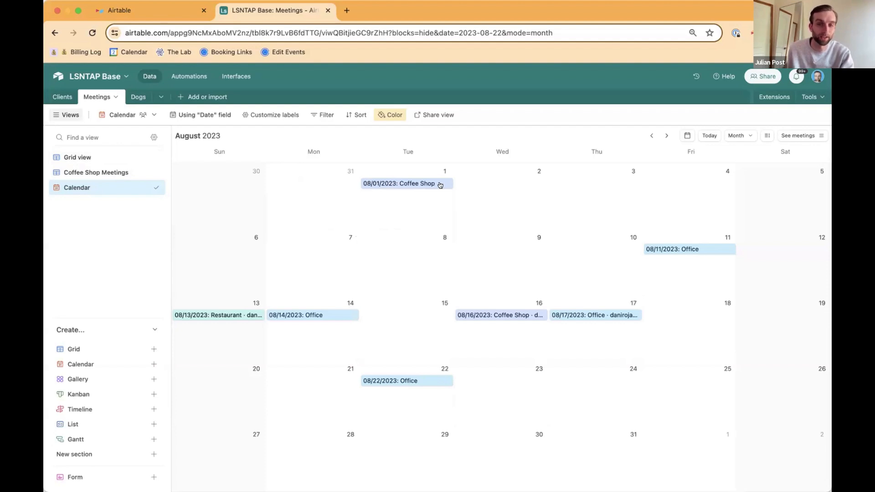
Step: Reschedule the 08/01/2023 Coffee Shop meeting to August 3 on the calendar and check its name and date in Grid view
left_click_drag(397, 184, 591, 178)
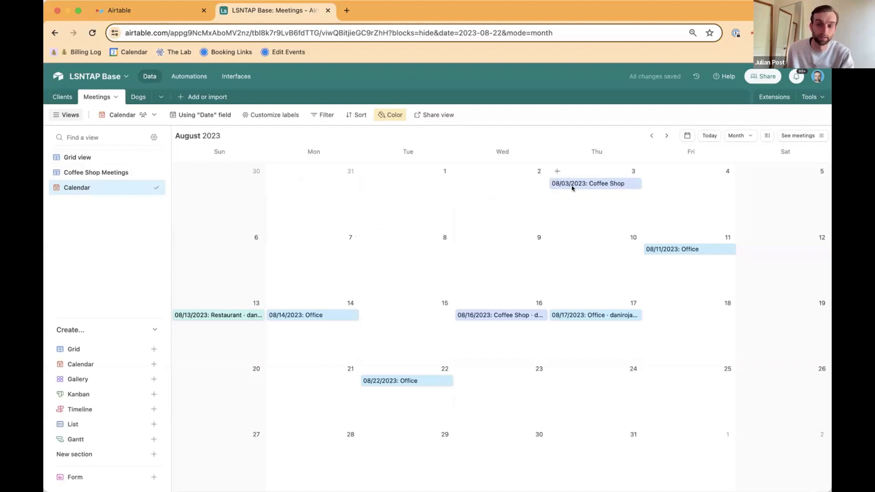
left_click(78, 158)
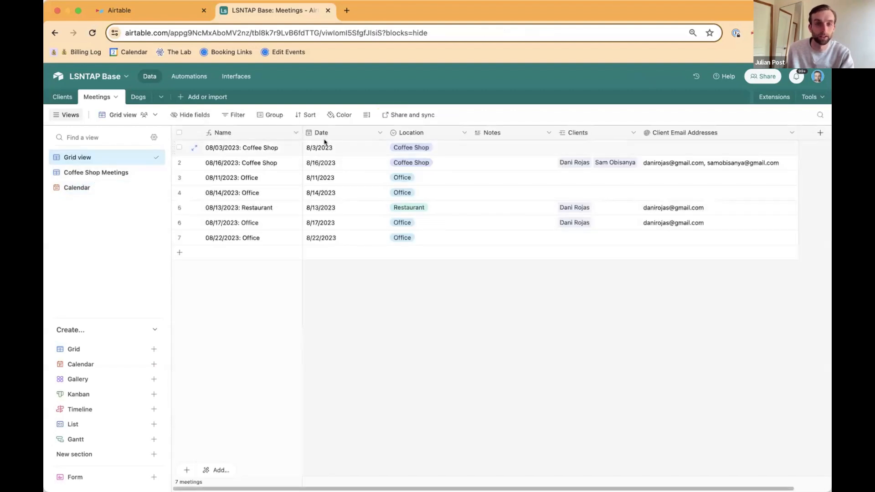
left_click(220, 147)
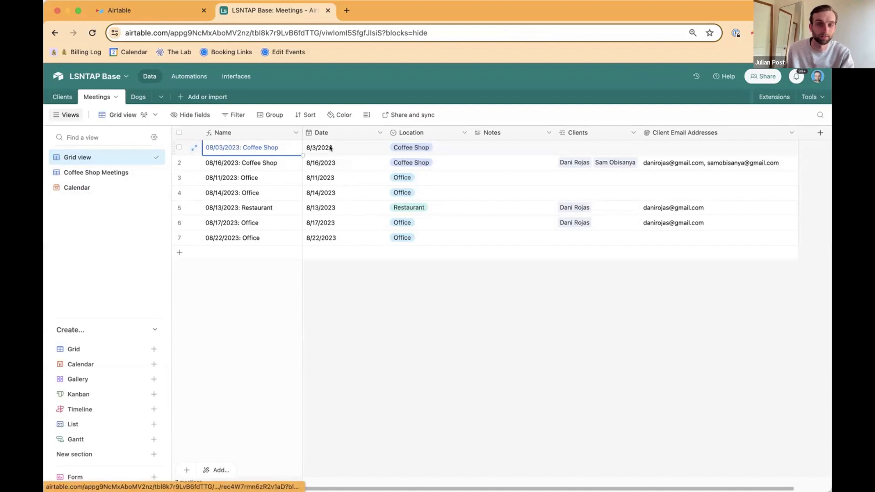
left_click(339, 147)
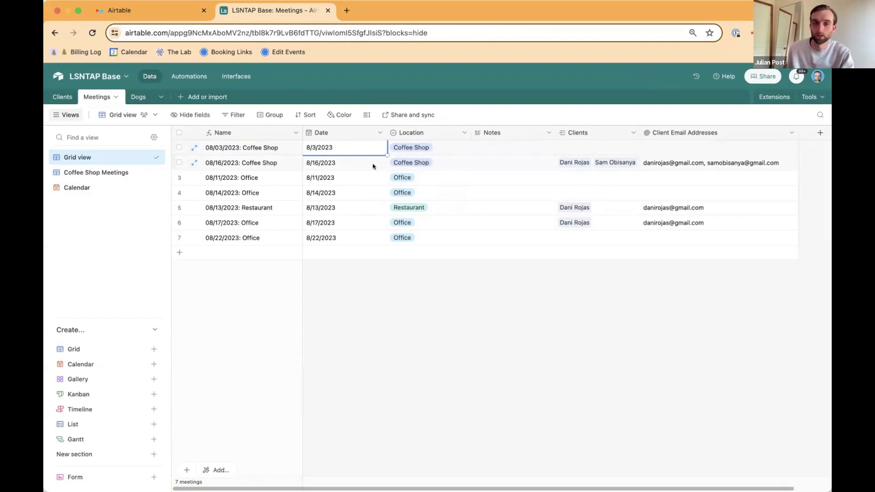
left_click(499, 290)
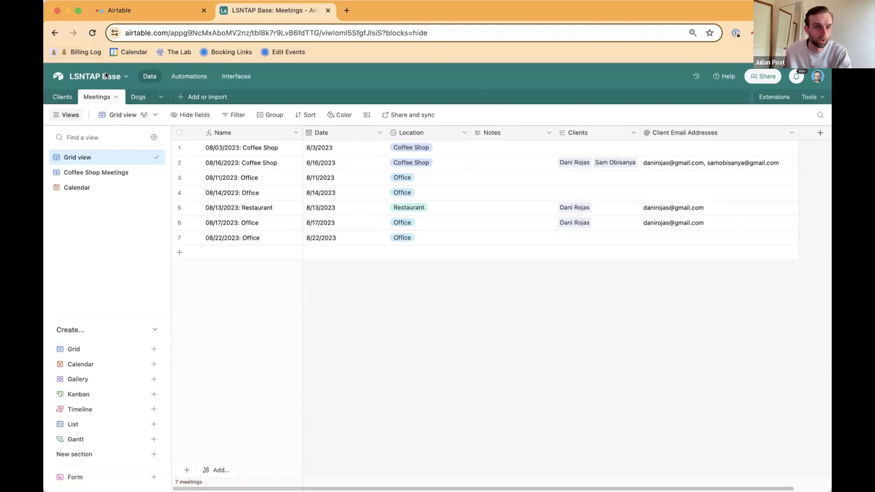
left_click(134, 115)
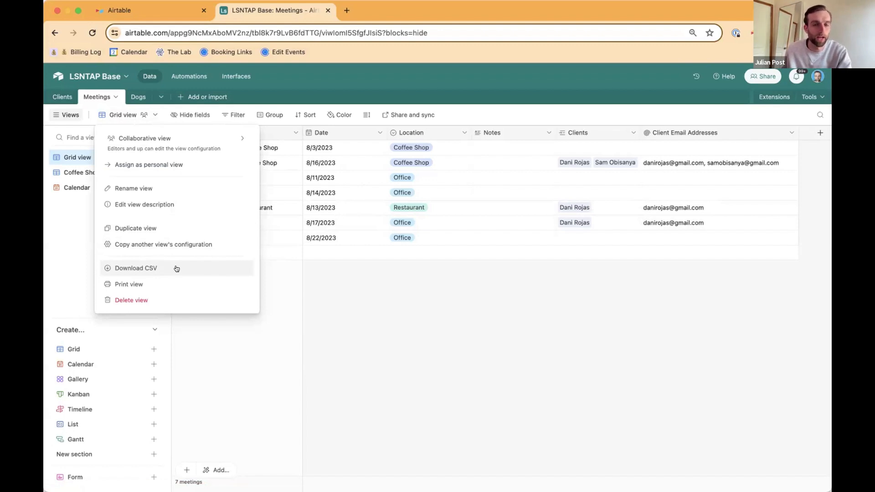
left_click(413, 295)
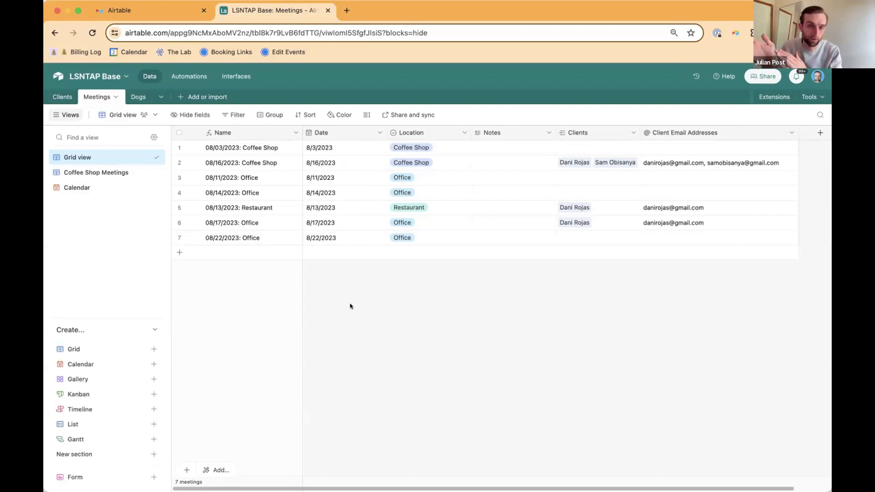
Step: Add the Base schema extension from the extensions marketplace to the base
mouse_move(104, 350)
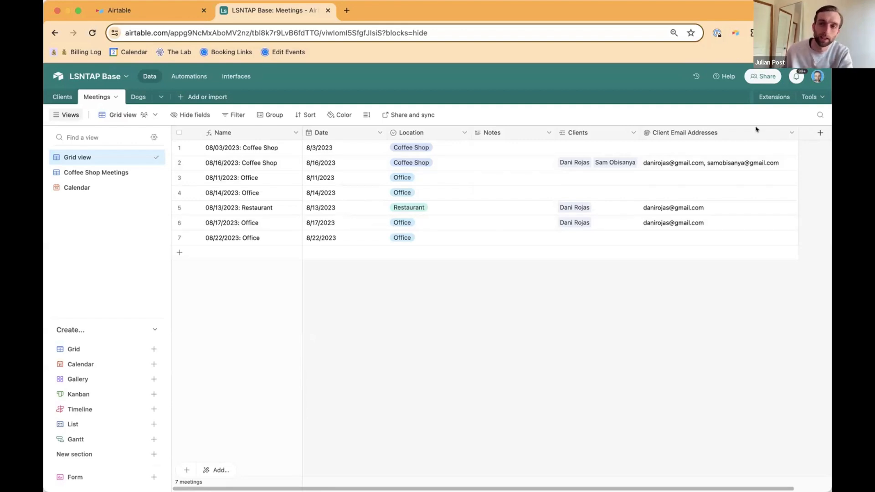
left_click(762, 95)
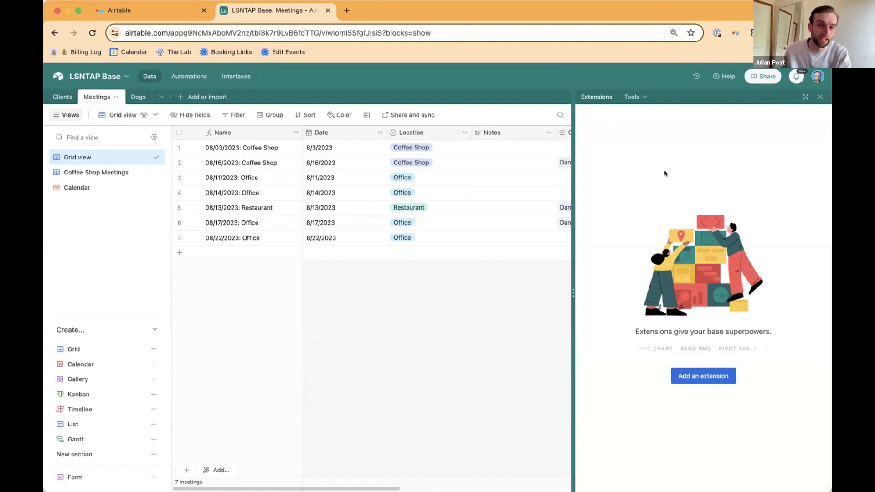
left_click(700, 375)
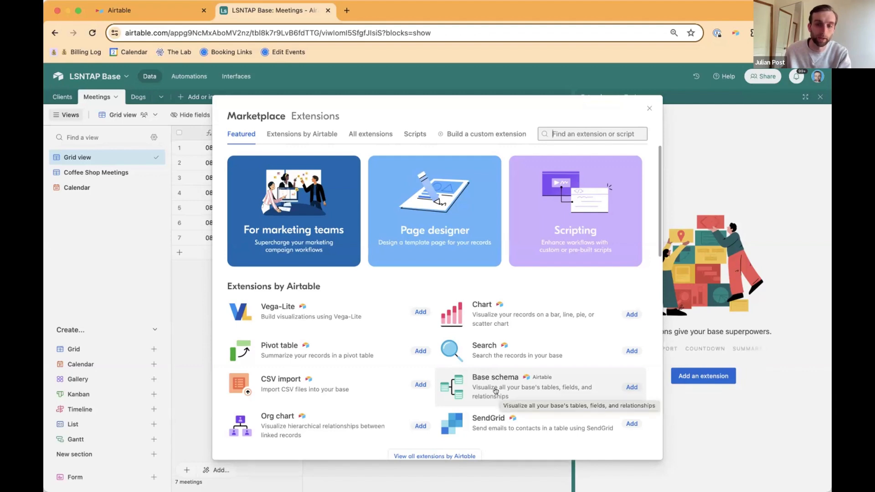
left_click(497, 391)
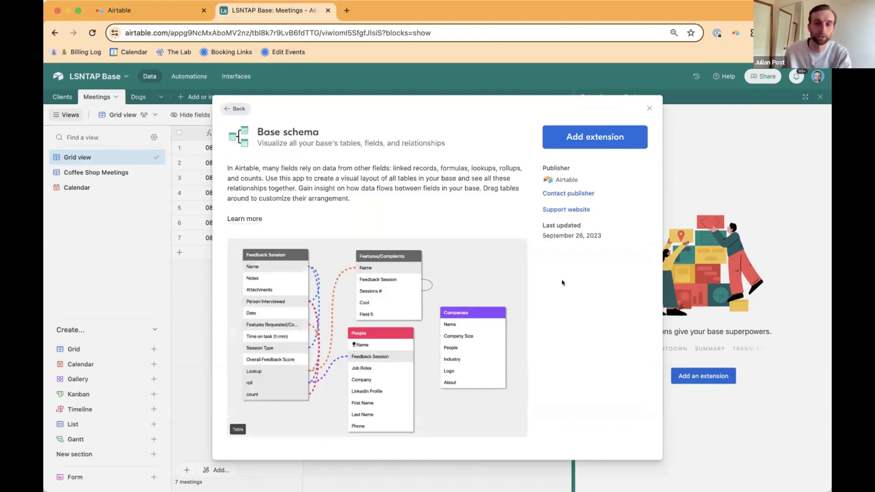
left_click(600, 136)
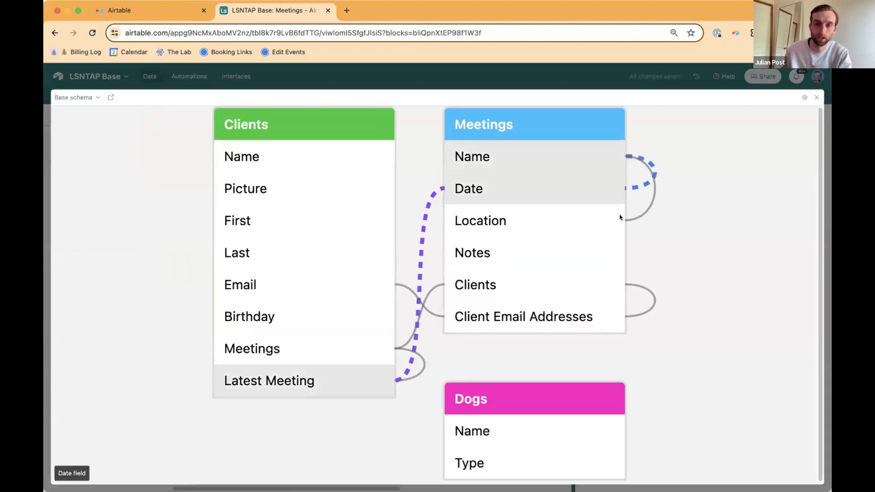
Step: Hide the count, lookup, rollup and formula relationships in the base schema diagram, leaving only linked record relationships shown
scroll(494, 260, "down", 5)
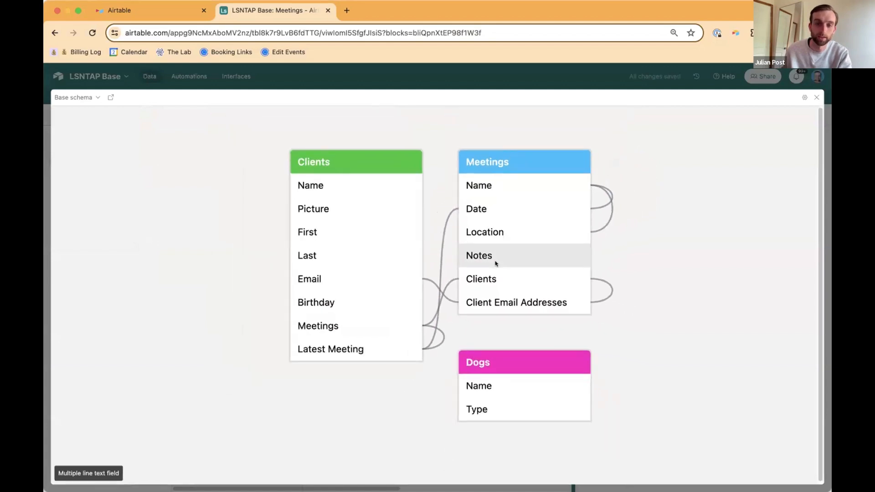
right_click(630, 250)
left_click(576, 222)
left_click(596, 256)
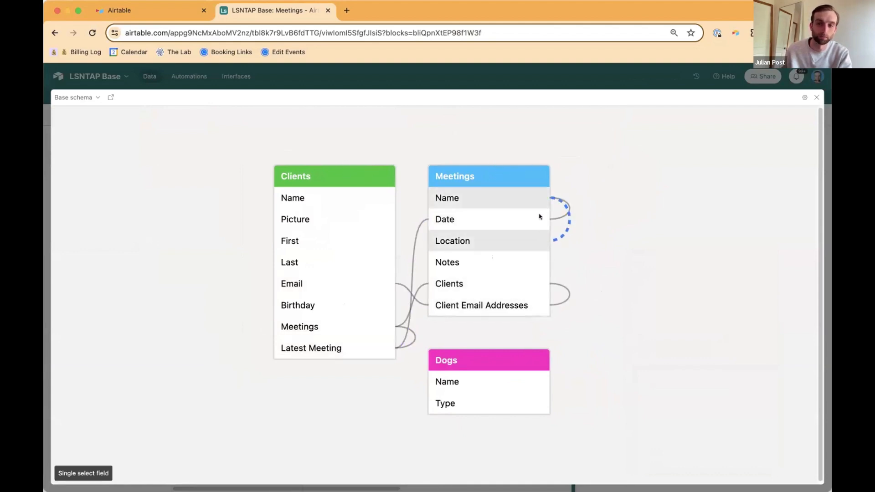
left_click(803, 96)
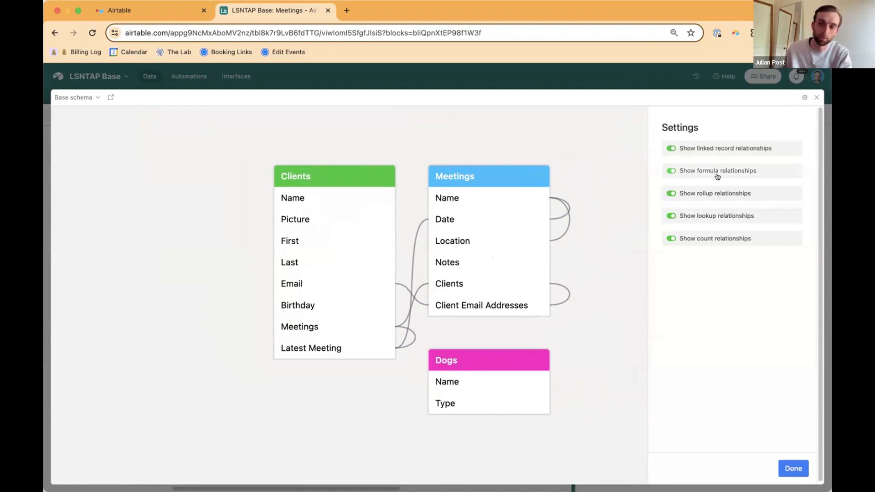
left_click(718, 239)
left_click(719, 217)
left_click(719, 194)
left_click(719, 171)
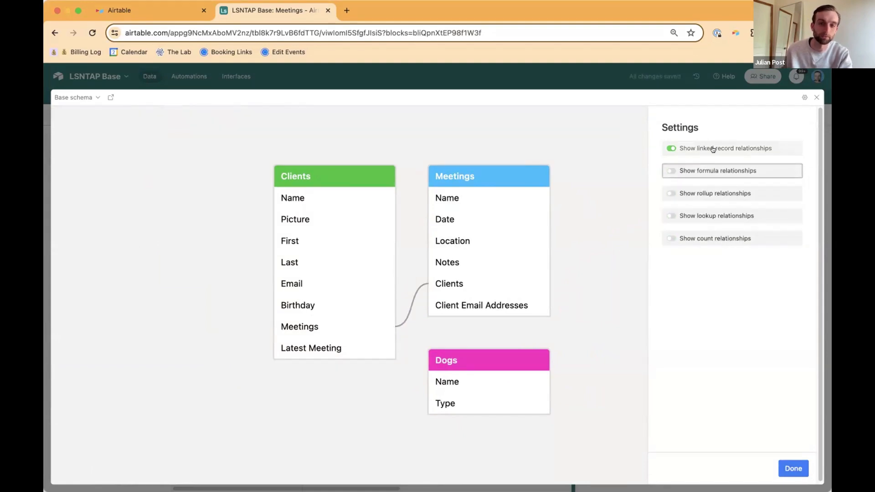
Step: Rearrange the schema diagram with Clients and Meetings side by side above Dogs, and close the settings and full-screen schema
scroll(416, 271, "down", 3)
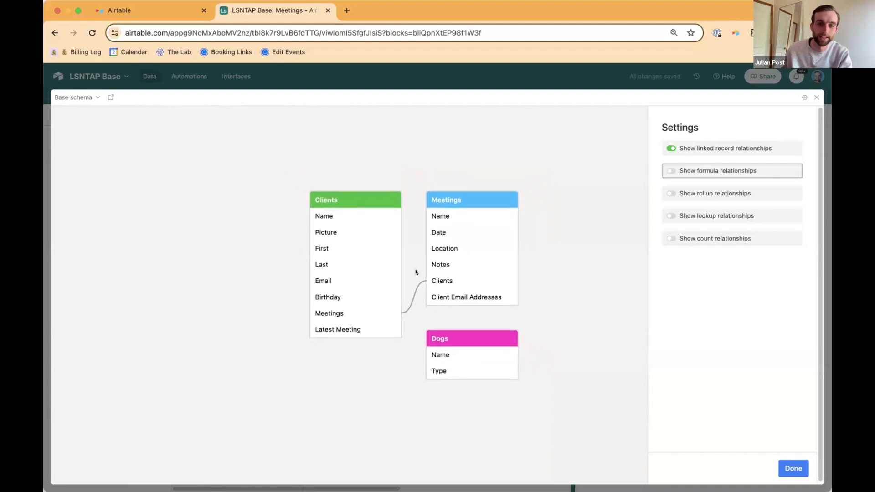
left_click_drag(382, 199, 292, 163)
left_click_drag(454, 192, 391, 166)
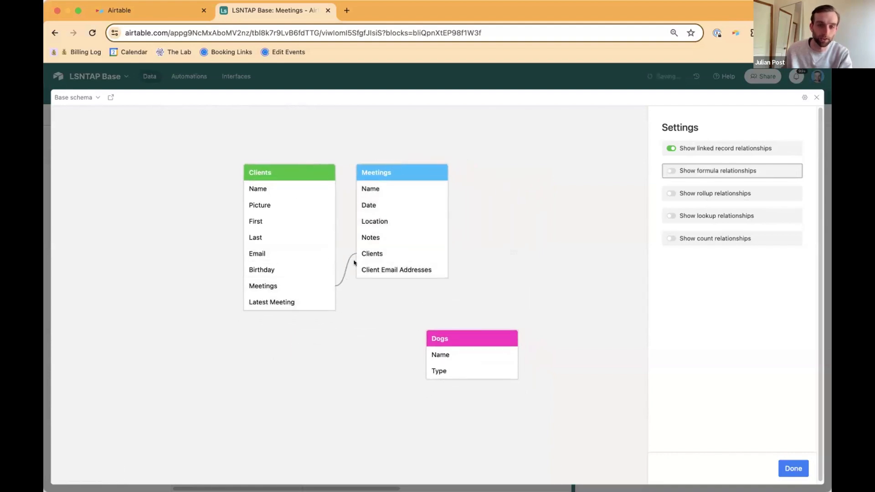
left_click_drag(475, 334, 445, 328)
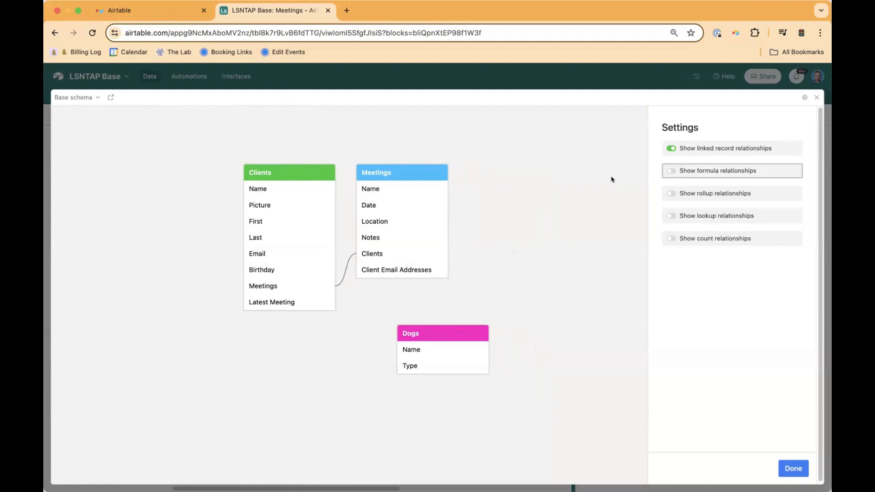
left_click(792, 468)
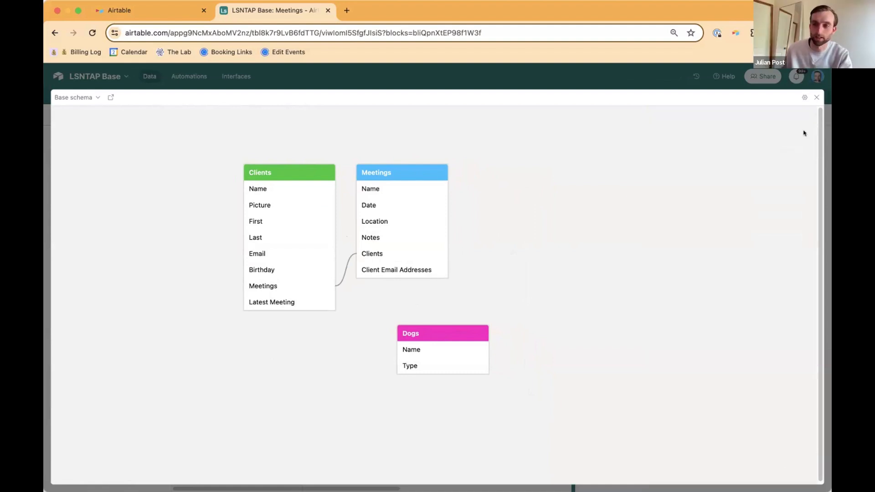
left_click(816, 96)
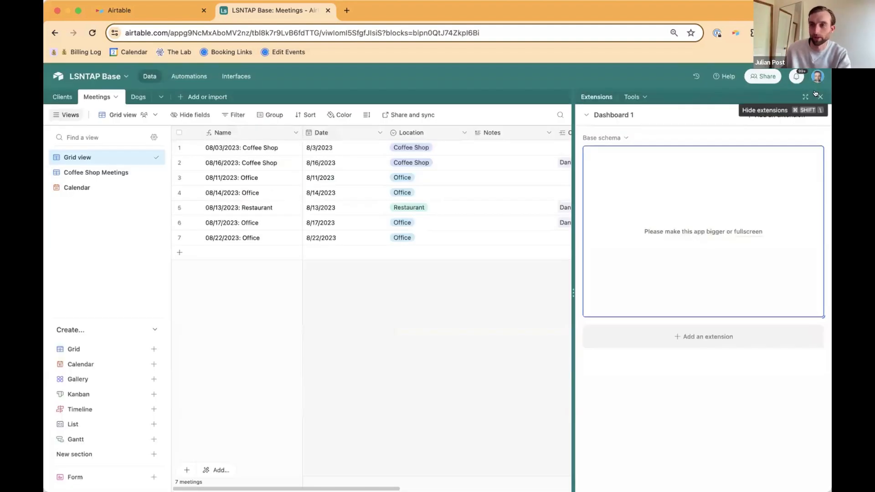
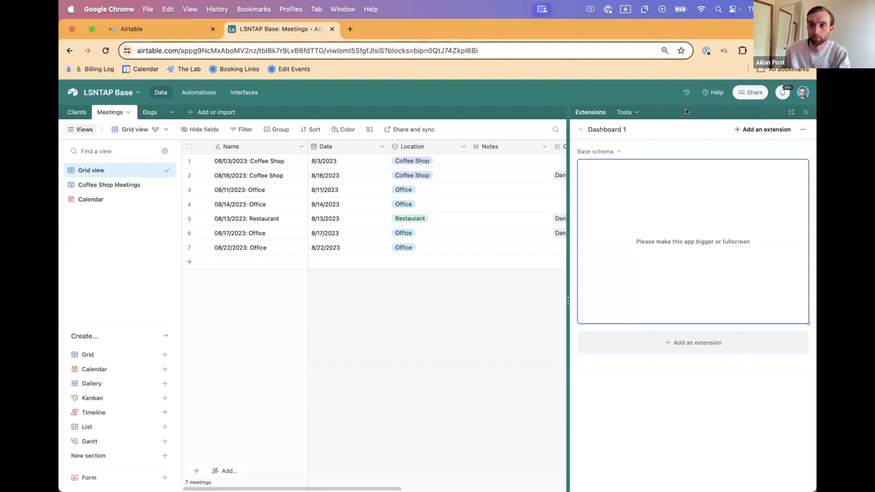
Step: Close the extensions pane and look over the base's Automations page
left_click(792, 113)
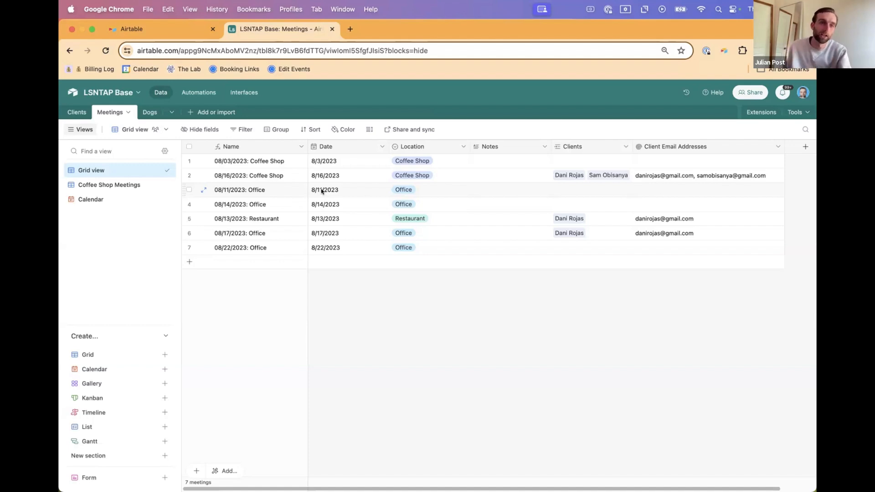
left_click(197, 92)
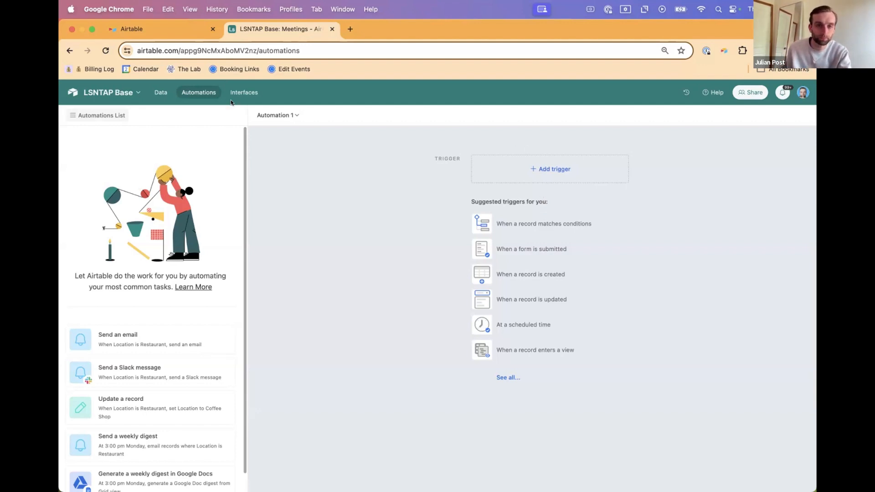
Step: Start building a new interface for the base and name it Client Dashboard
left_click(246, 92)
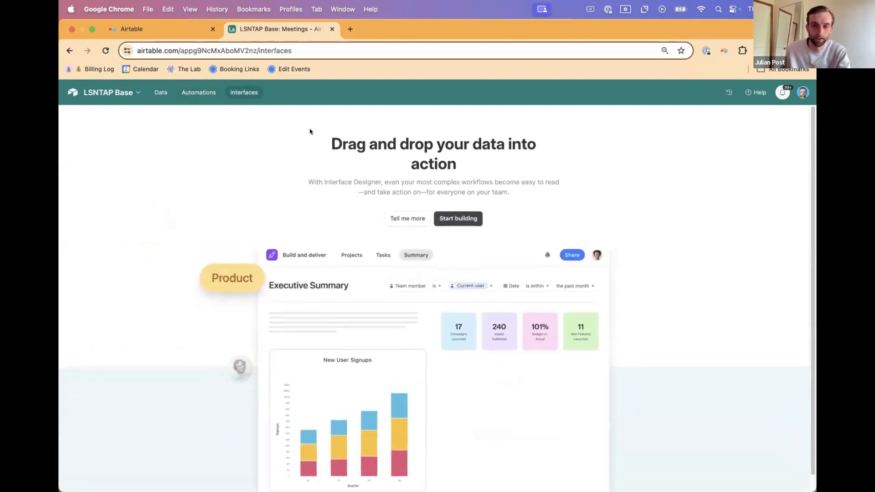
left_click(453, 222)
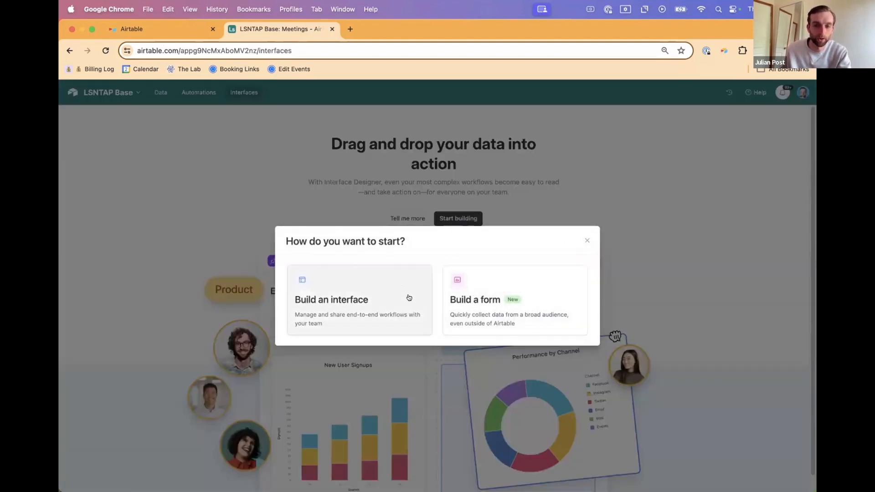
left_click(387, 297)
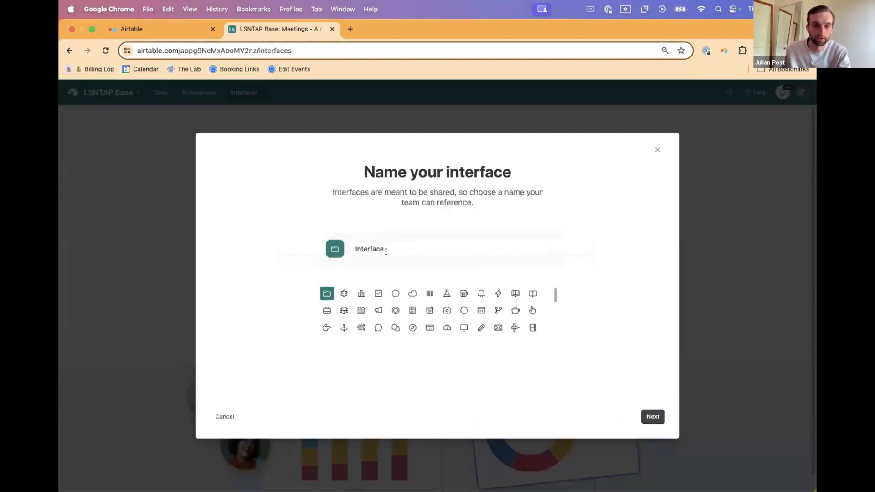
left_click(400, 247)
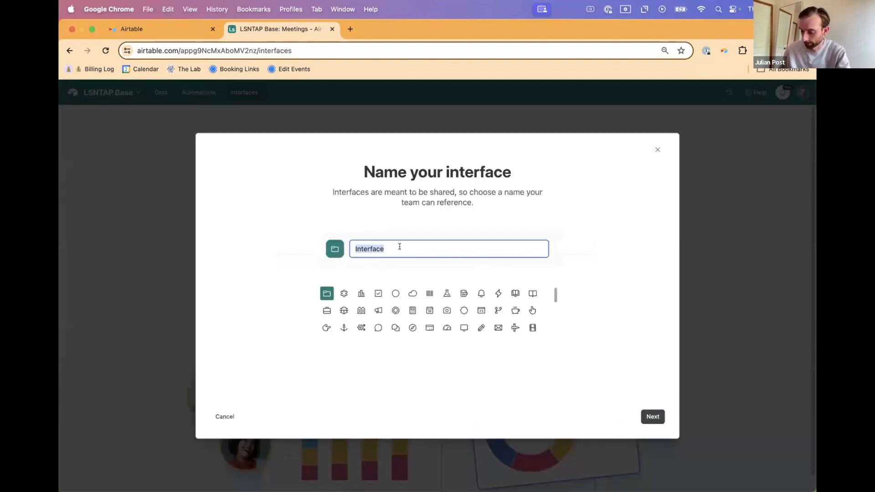
type("Client ")
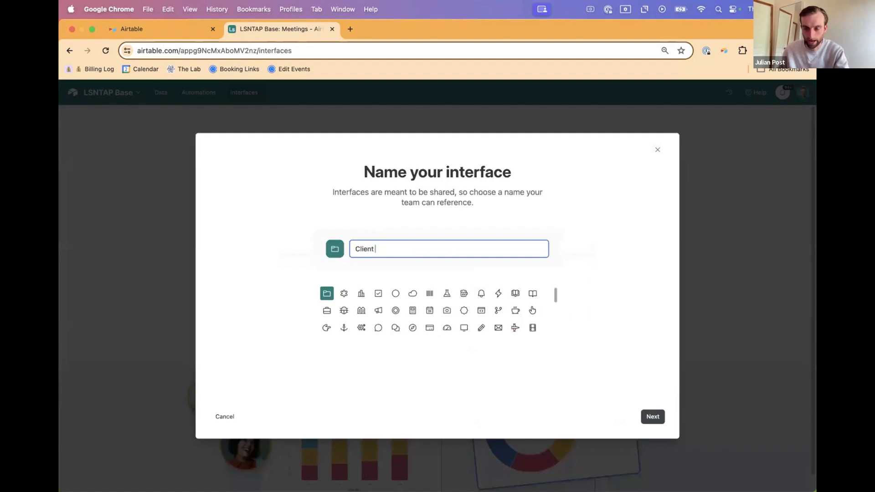
type("Dashgboards")
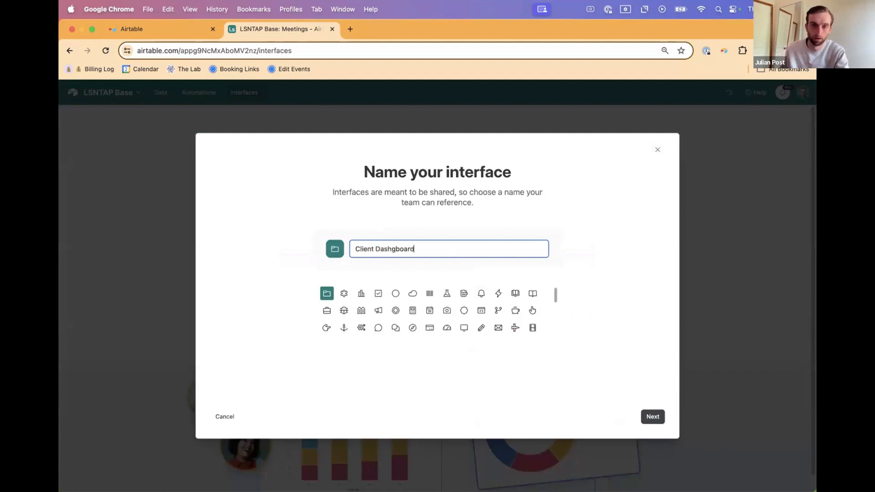
key("BackSpace")
key("BackSpace")
key("BackSpace")
key("BackSpace")
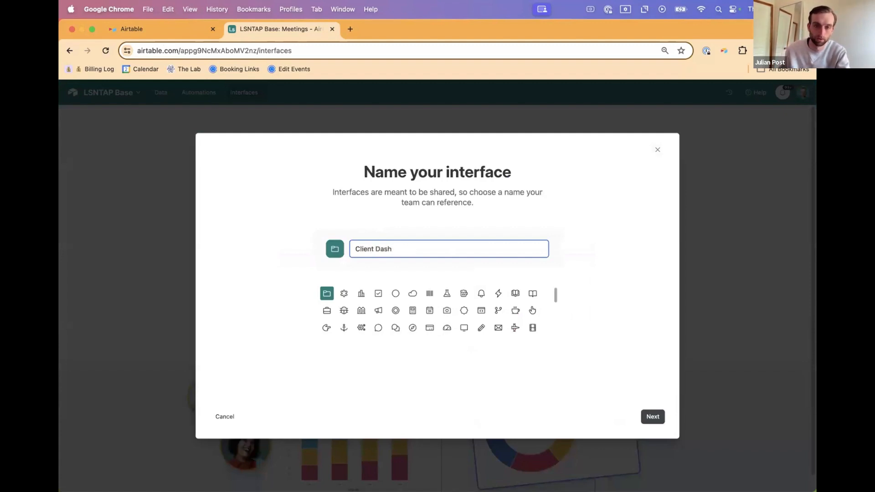
type("board")
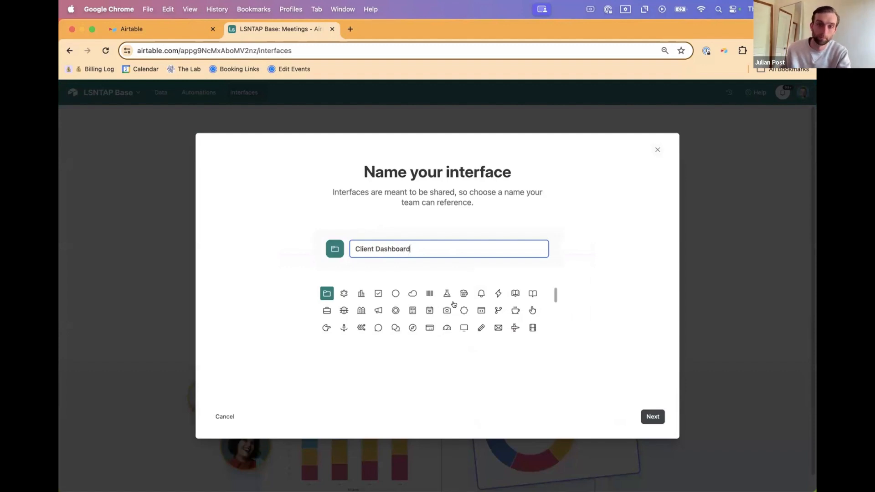
left_click(652, 416)
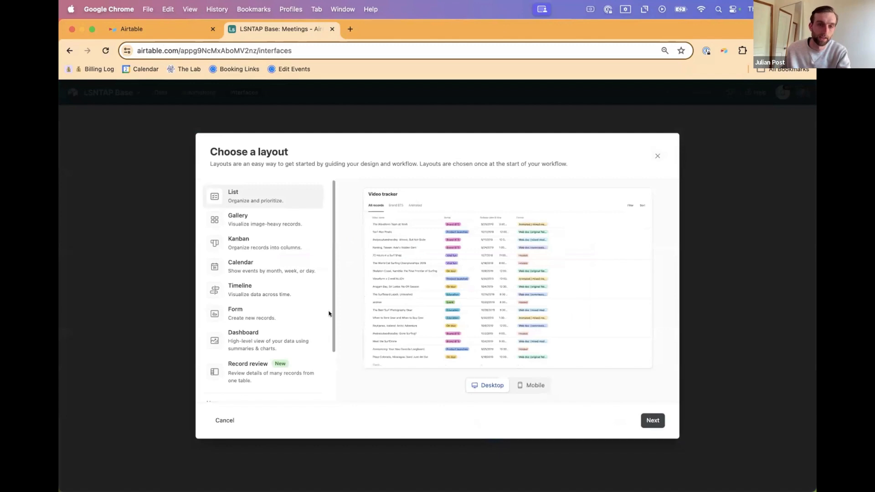
Step: Choose the Record review layout for the interface page and connect it to the Clients table
scroll(319, 311, "down", 3)
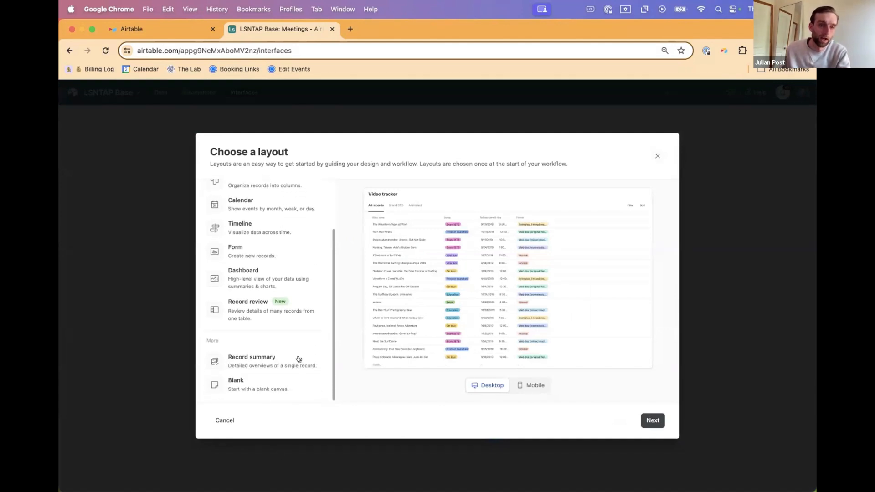
scroll(300, 360, "up", 1)
scroll(301, 359, "up", 1)
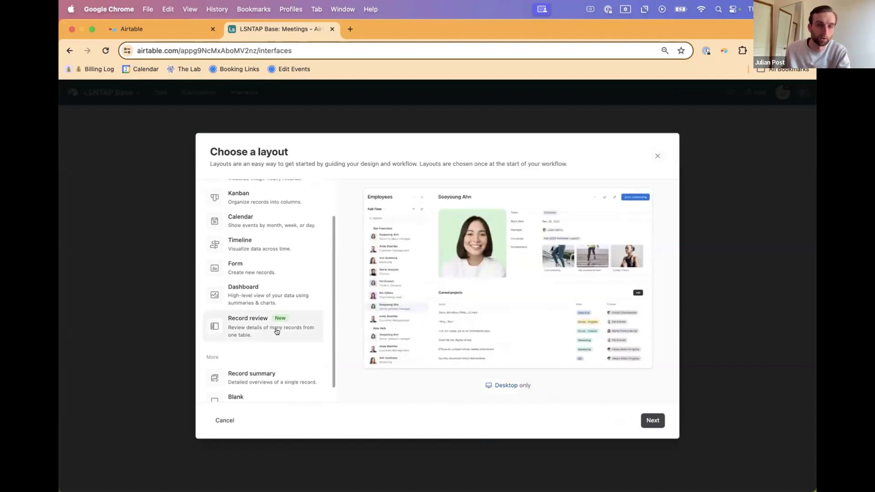
left_click(277, 332)
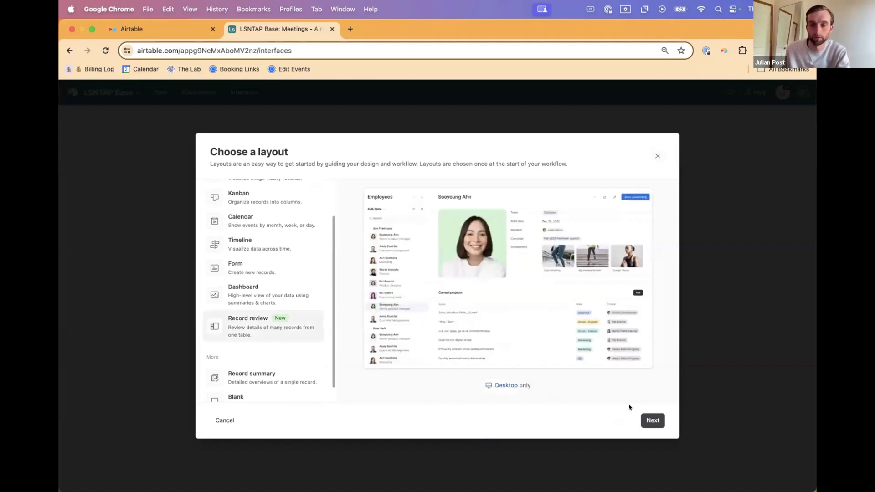
left_click(653, 420)
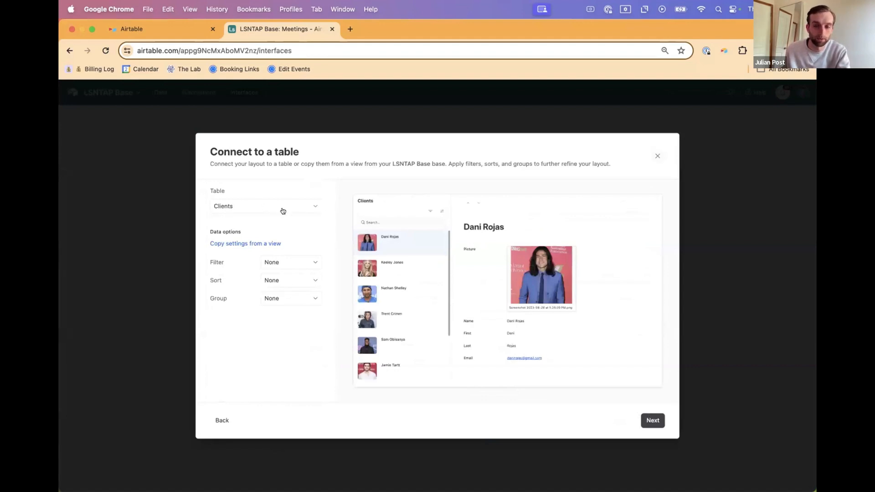
left_click(655, 419)
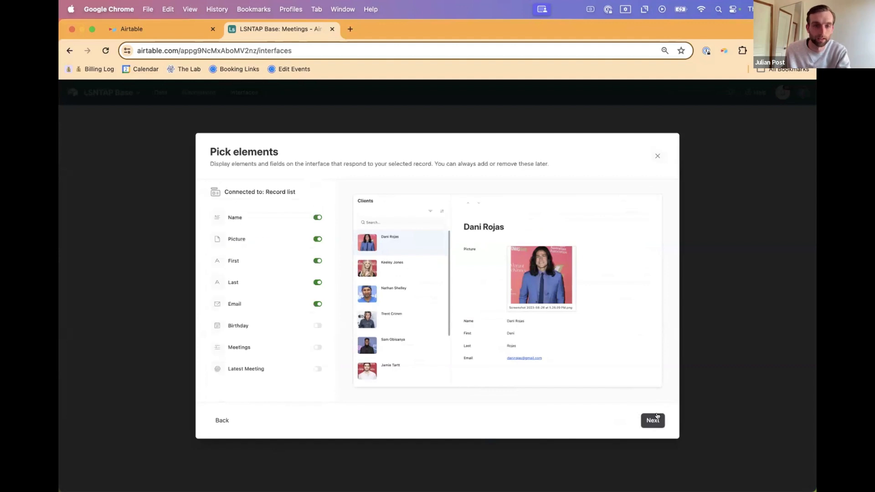
Step: Include the Birthday field among the displayed elements and finish the page with the name Clients
left_click(317, 304)
left_click(317, 305)
left_click(318, 326)
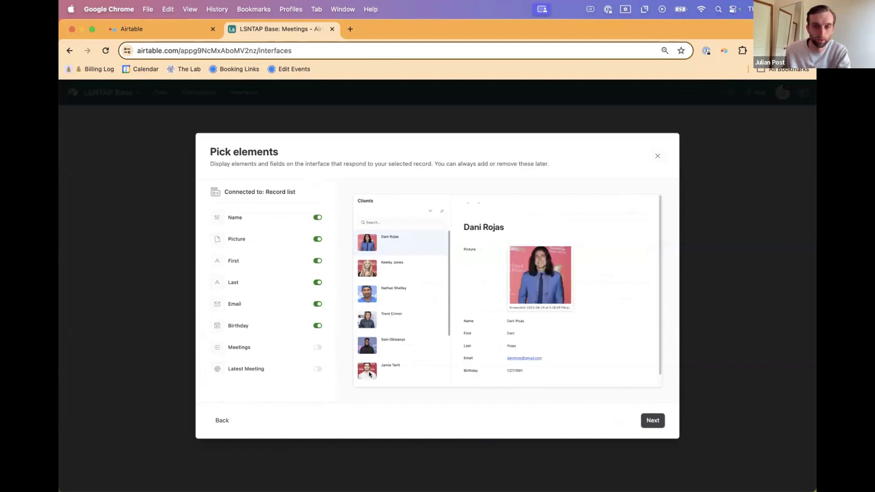
left_click(652, 420)
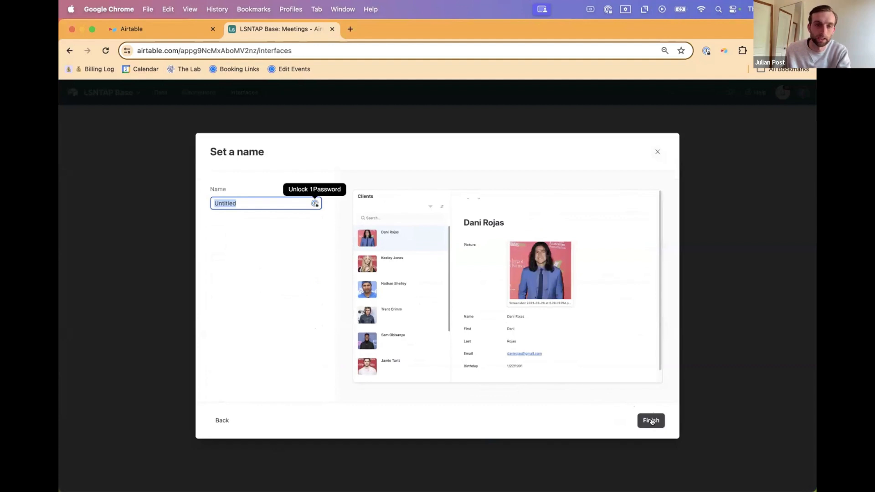
type("Clients")
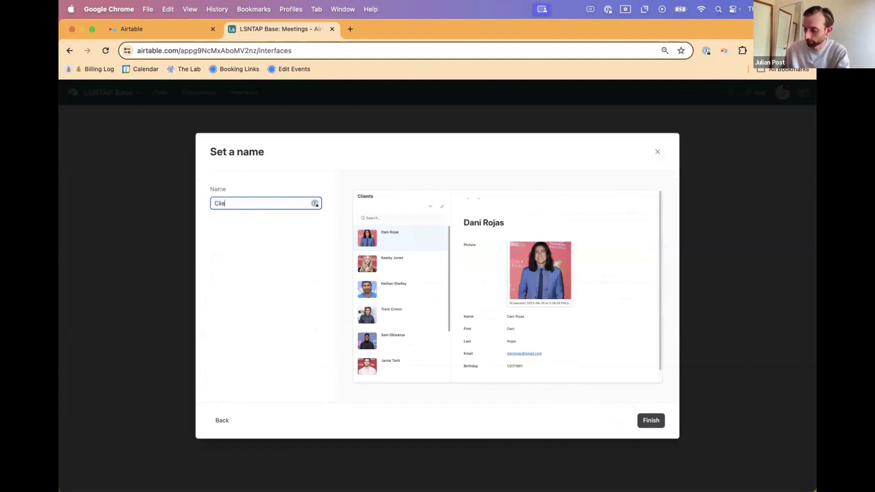
left_click(655, 420)
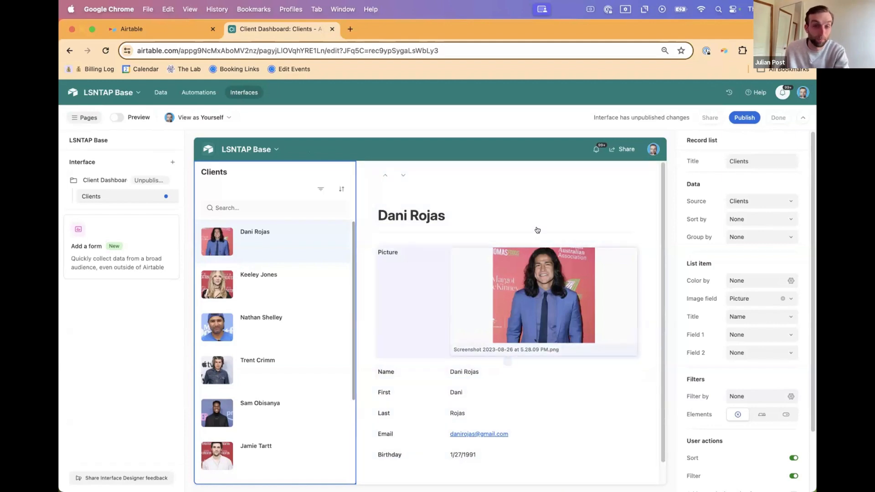
Step: Preview the second and third client records and inspect the Picture field and details below it
left_click(289, 287)
left_click(300, 323)
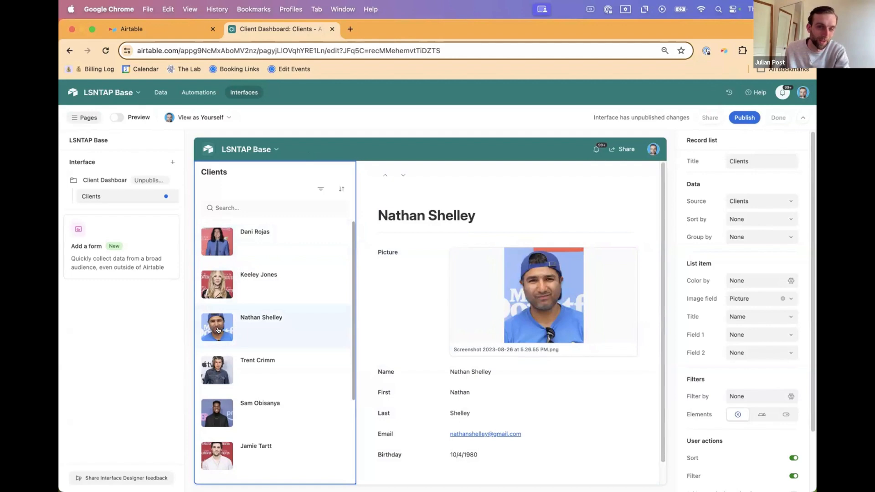
left_click(511, 313)
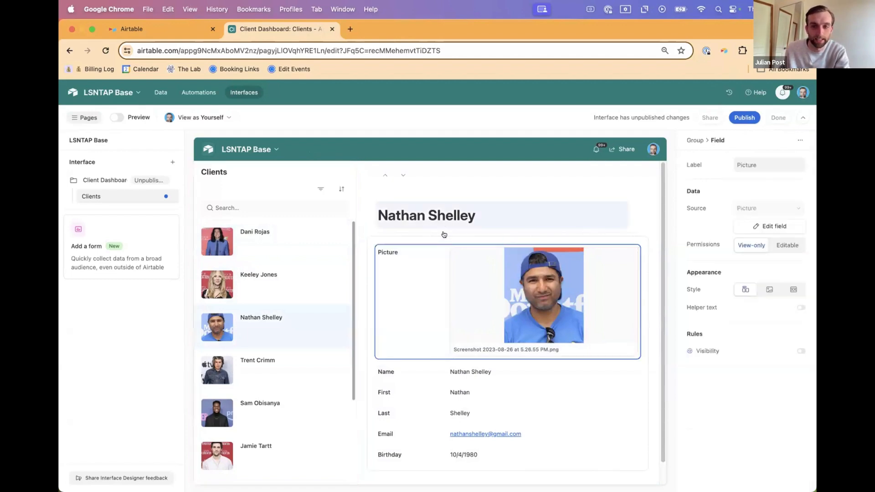
scroll(426, 384, "down", 1)
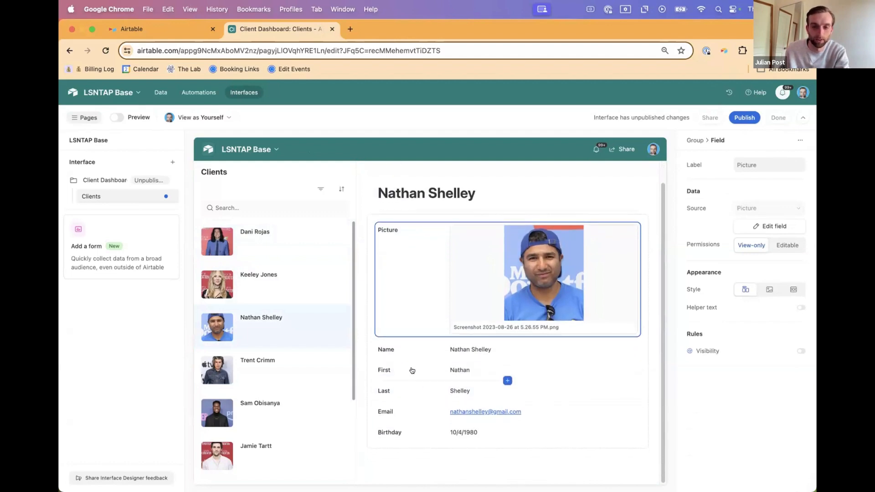
Step: Place the First field beside Name in the client detail layout and remove the Name field
left_click_drag(395, 371, 493, 355)
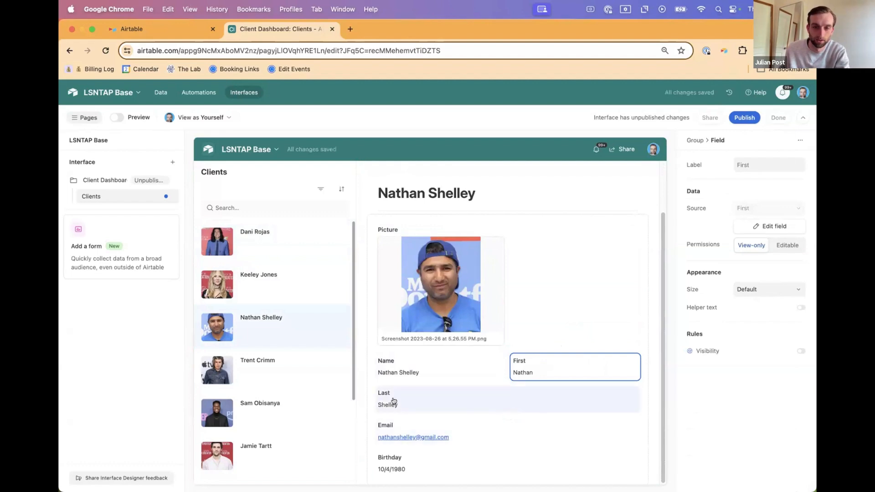
left_click(425, 372)
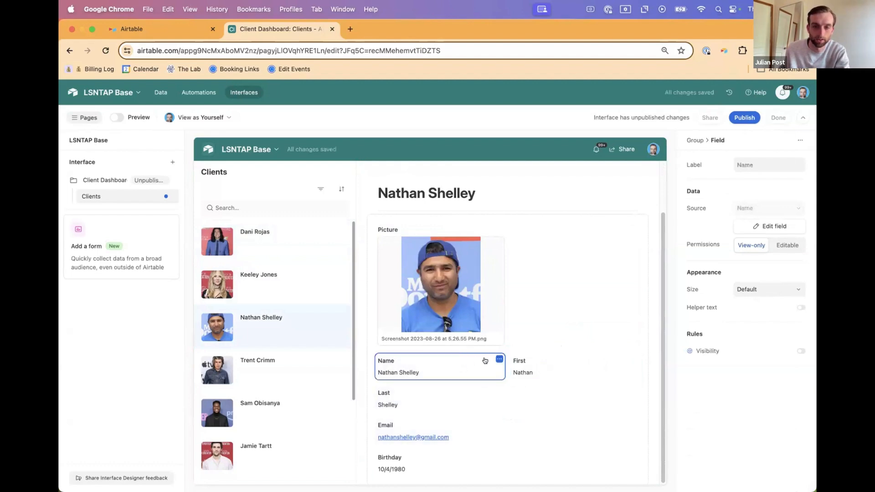
left_click(497, 359)
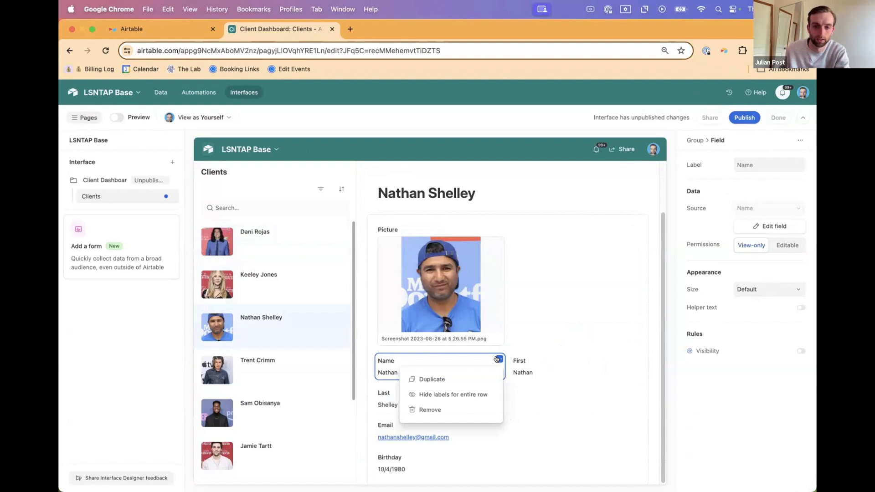
left_click(450, 409)
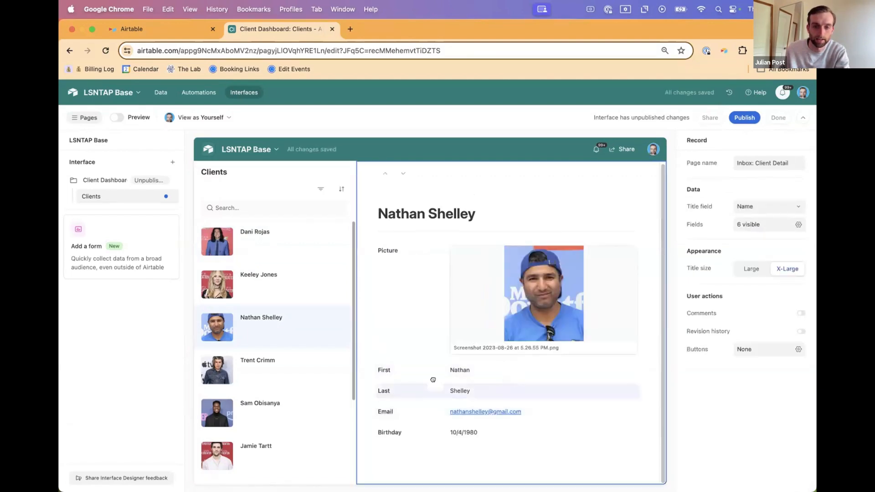
Step: Arrange the client details in two columns, with Last beside First and Birthday beside Email
left_click_drag(434, 388, 620, 367)
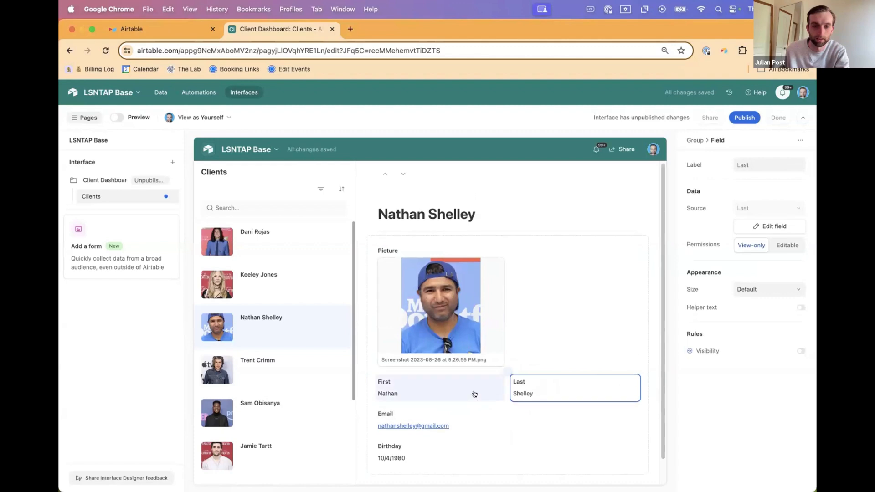
scroll(486, 415, "down", 1)
left_click_drag(424, 422, 588, 392)
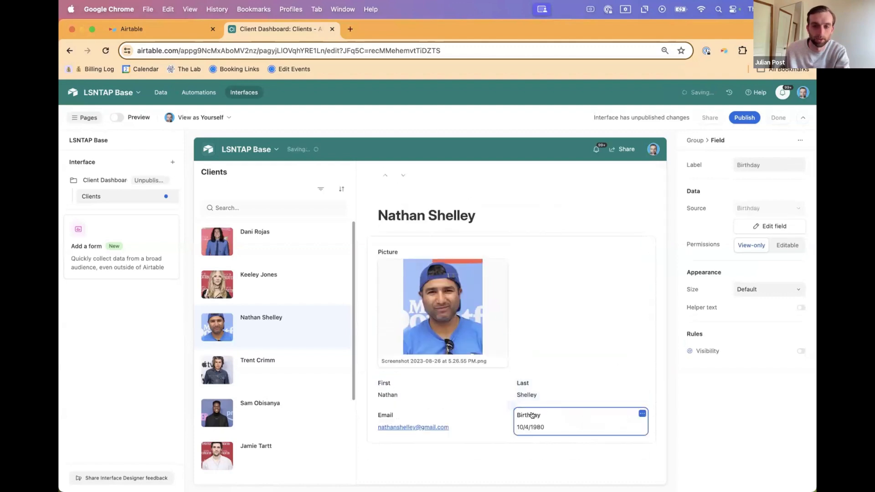
Step: Try the Carousel style on the Picture field and settle on the Hero style
left_click(444, 315)
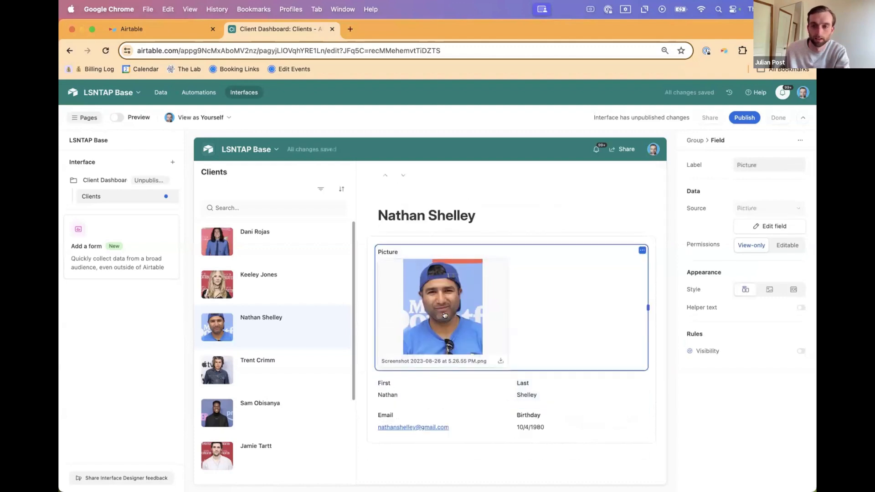
left_click(769, 290)
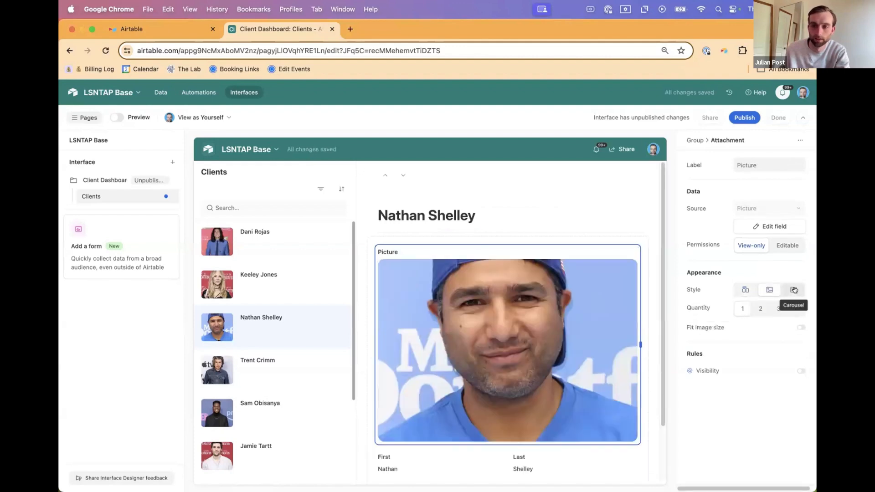
left_click(794, 290)
left_click(770, 290)
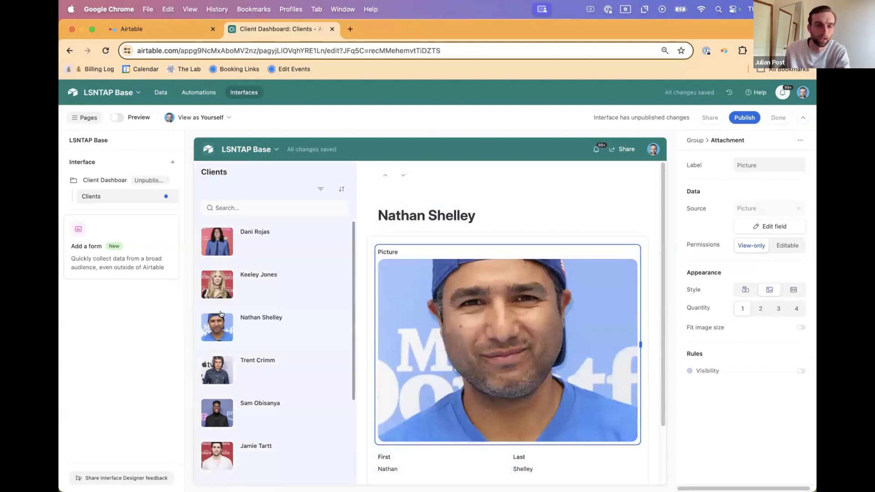
Step: Publish the Client Dashboard interface and decline sharing it with existing users for now
left_click(743, 119)
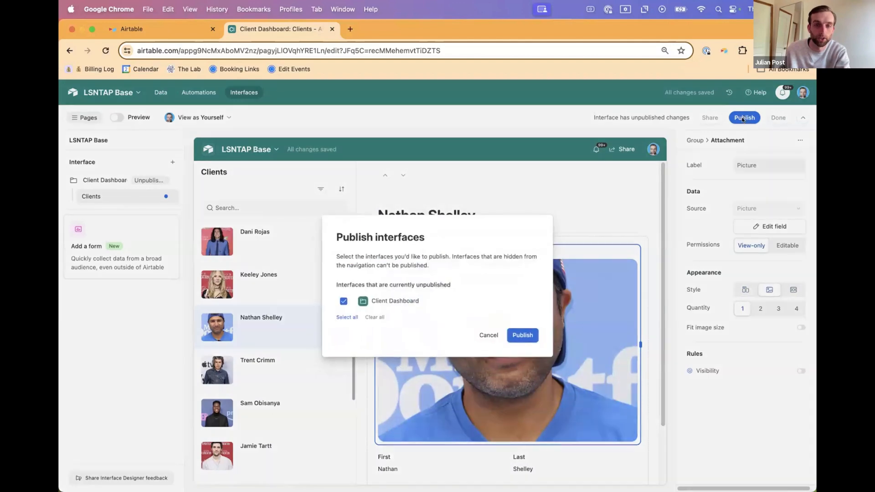
left_click(522, 335)
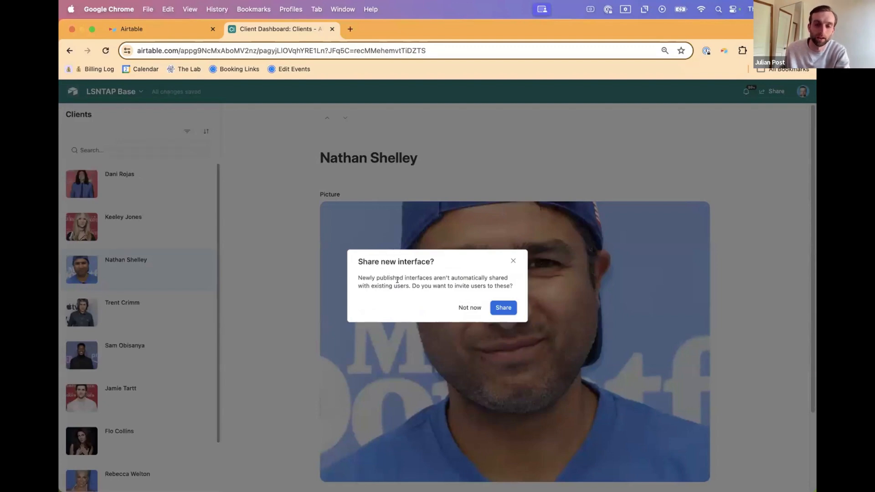
left_click(460, 307)
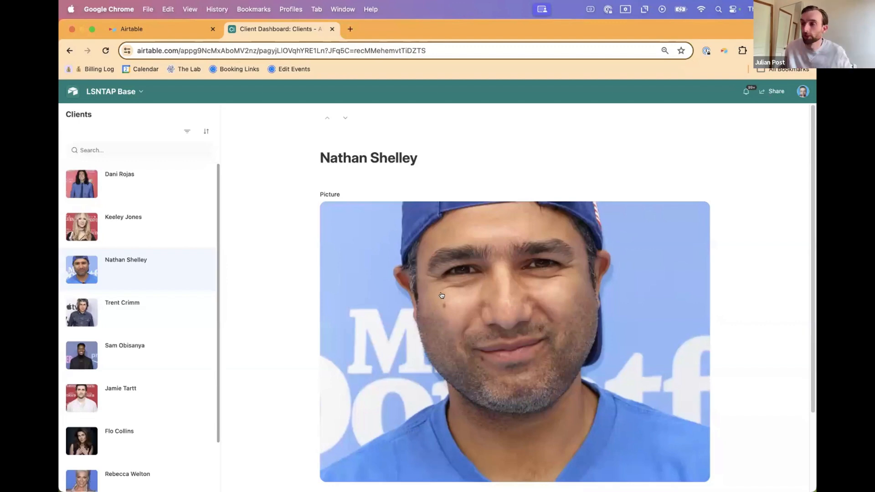
Step: Review the fourth client's published record, reopen the Client Dashboard for editing and add the Meetings field below Email and Birthday
left_click(133, 297)
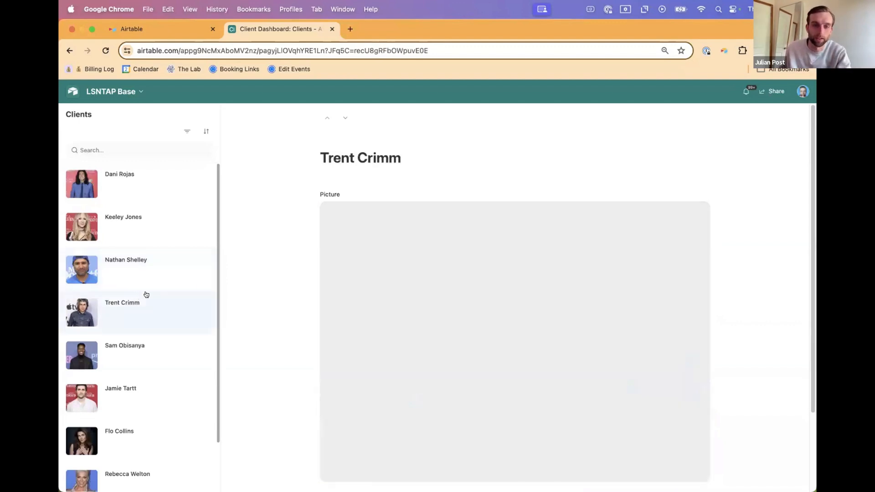
scroll(404, 287, "down", 3)
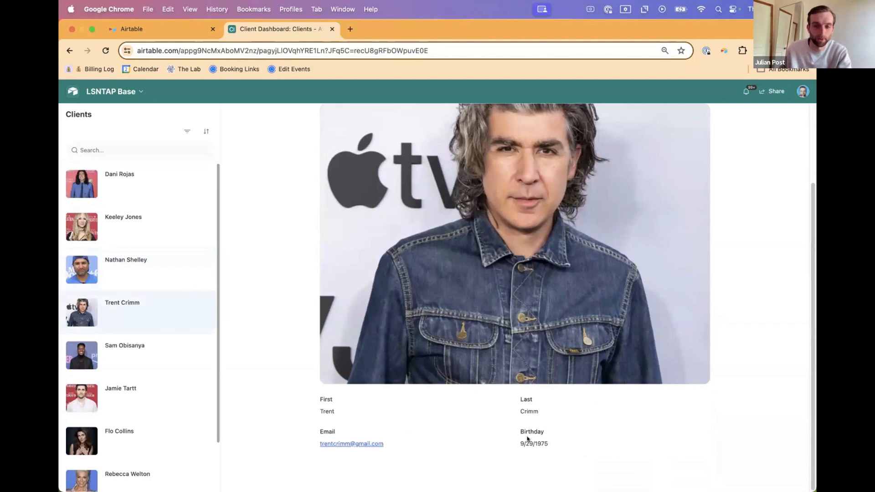
left_click(110, 92)
left_click(112, 116)
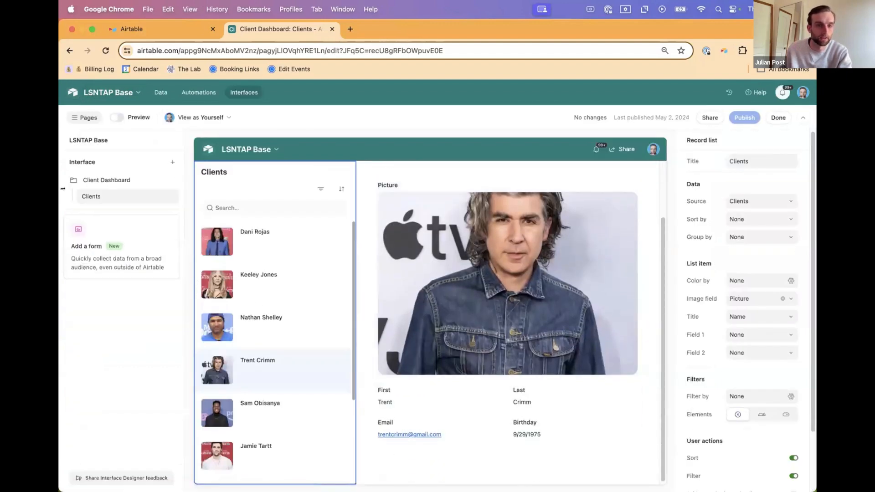
scroll(508, 413, "down", 1)
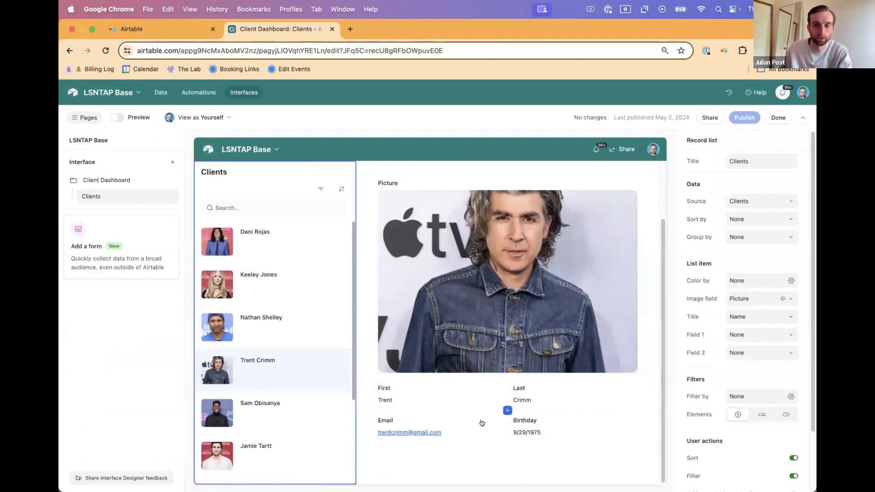
left_click(506, 442)
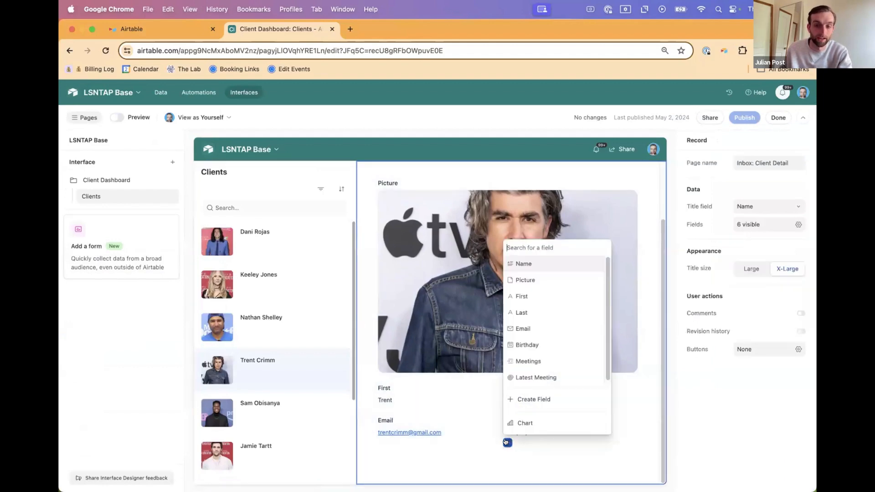
left_click(528, 363)
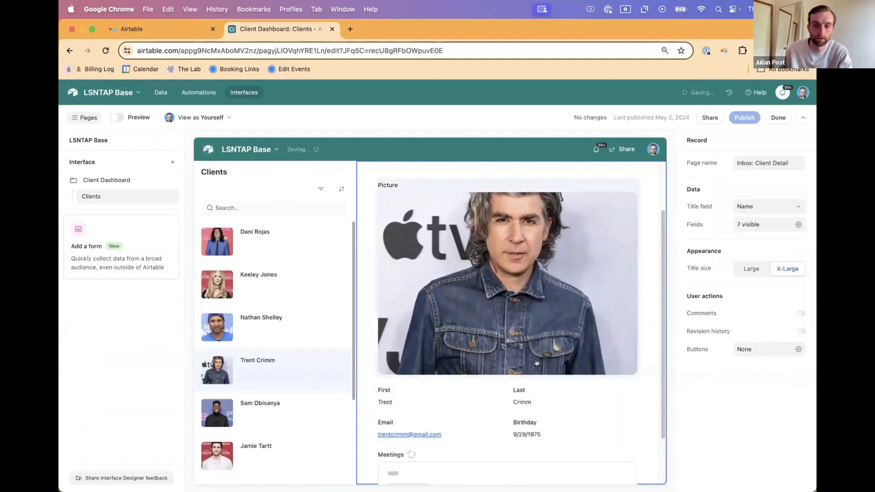
Step: Show the Meetings field as a view and make Grid its only visualization in place of List
scroll(557, 401, "down", 2)
left_click(527, 424)
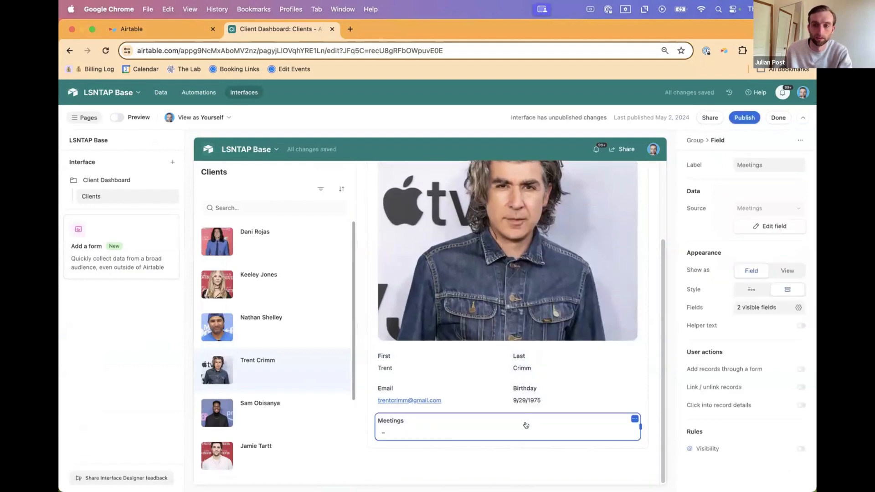
left_click(782, 272)
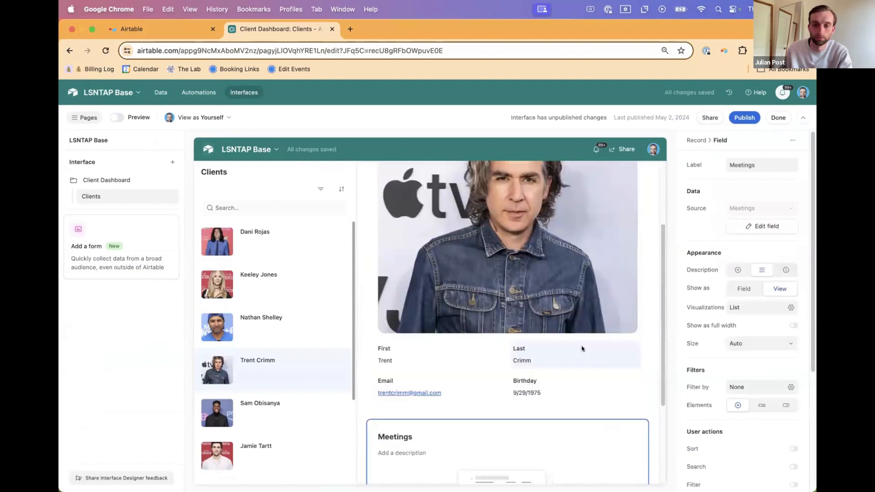
scroll(582, 349, "down", 3)
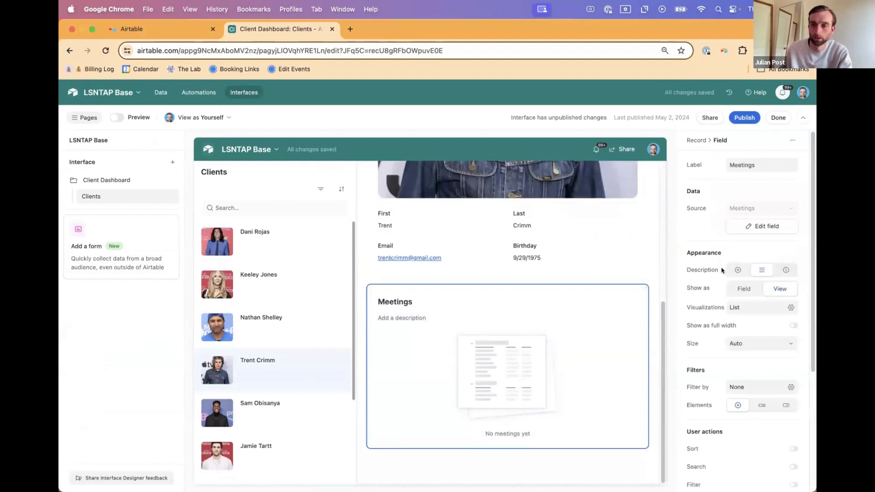
left_click(738, 307)
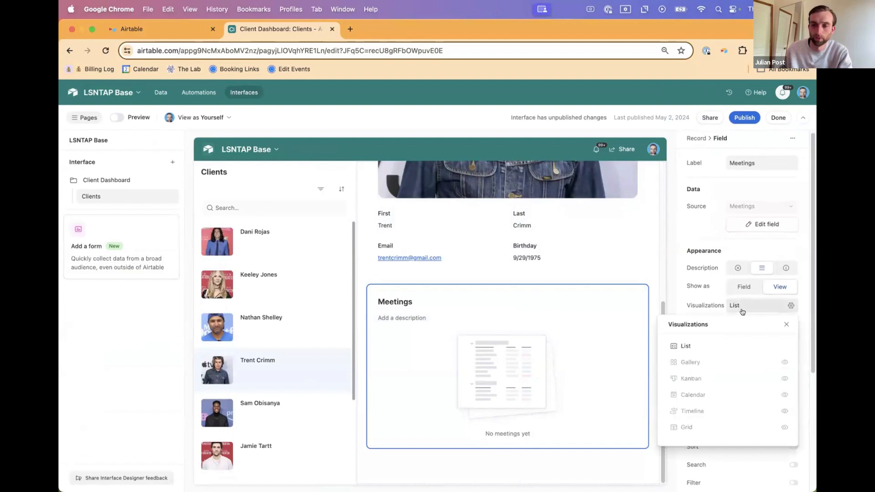
left_click(785, 427)
left_click(783, 347)
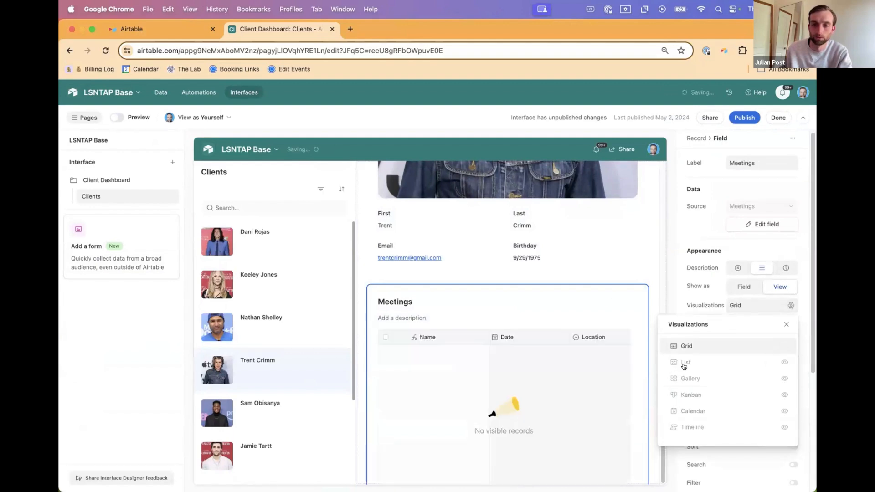
Step: Publish the Client Dashboard interface with the added Meetings grid
left_click(736, 118)
left_click(737, 118)
left_click(520, 331)
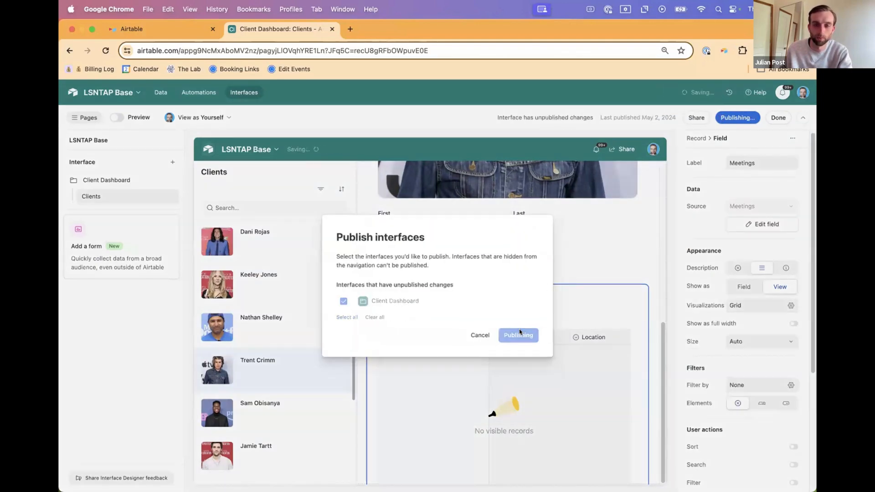
Step: Examine the first client's details and linked meetings in the published dashboard
scroll(546, 360, "down", 7)
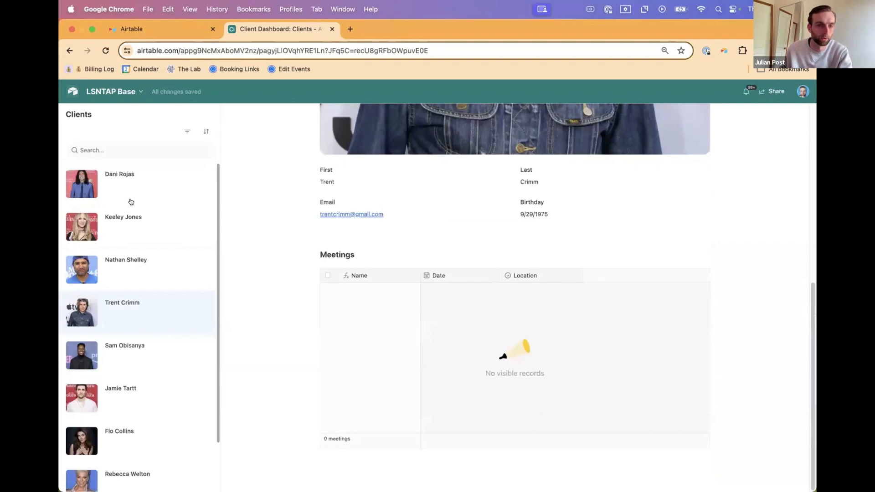
left_click(130, 177)
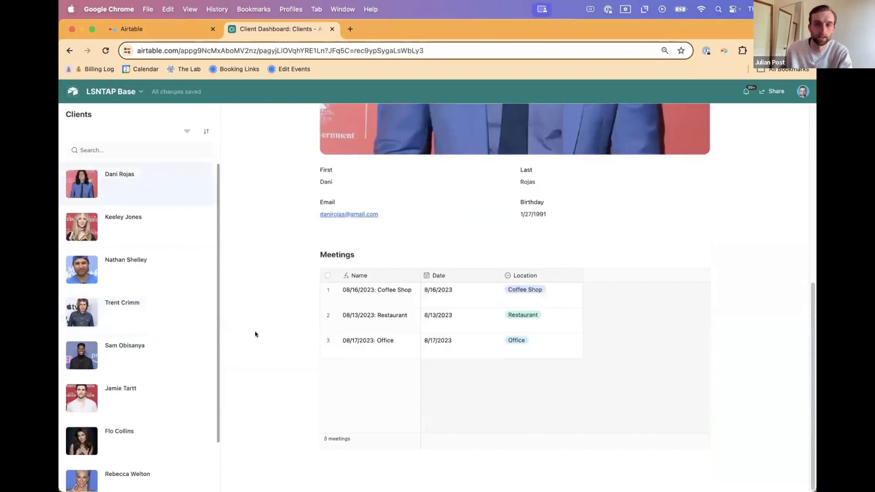
scroll(274, 310, "up", 7)
scroll(427, 308, "down", 7)
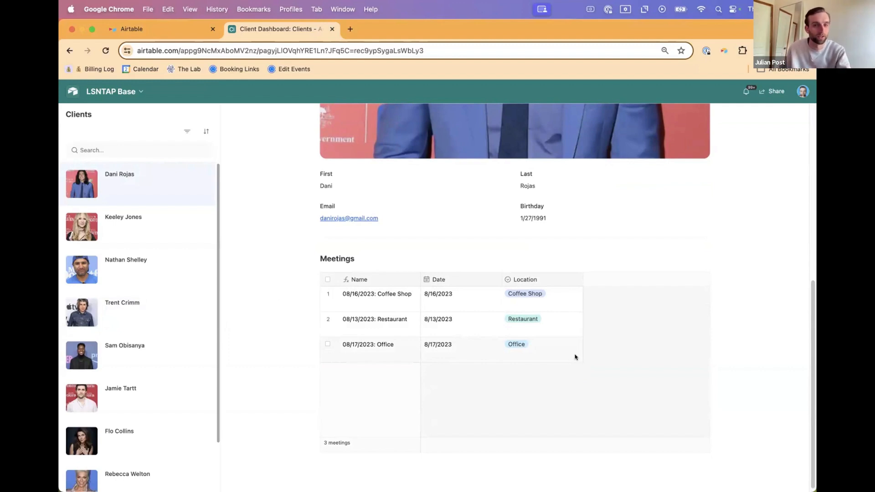
scroll(573, 350, "up", 1)
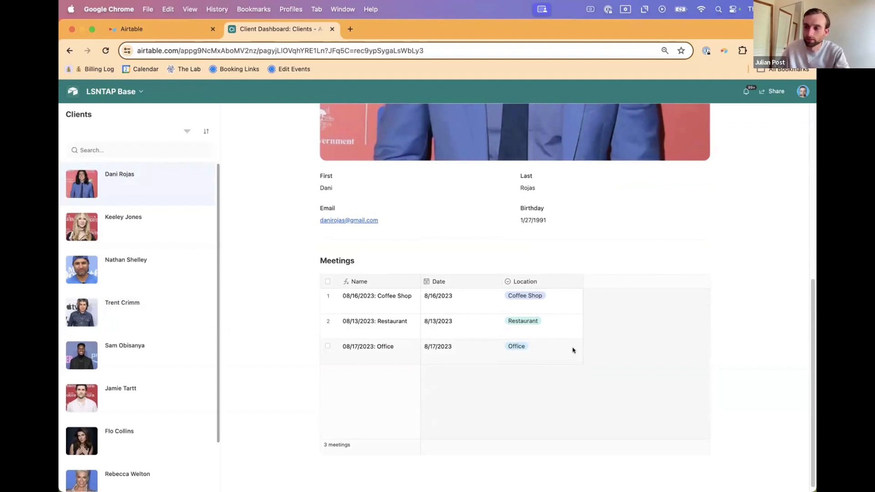